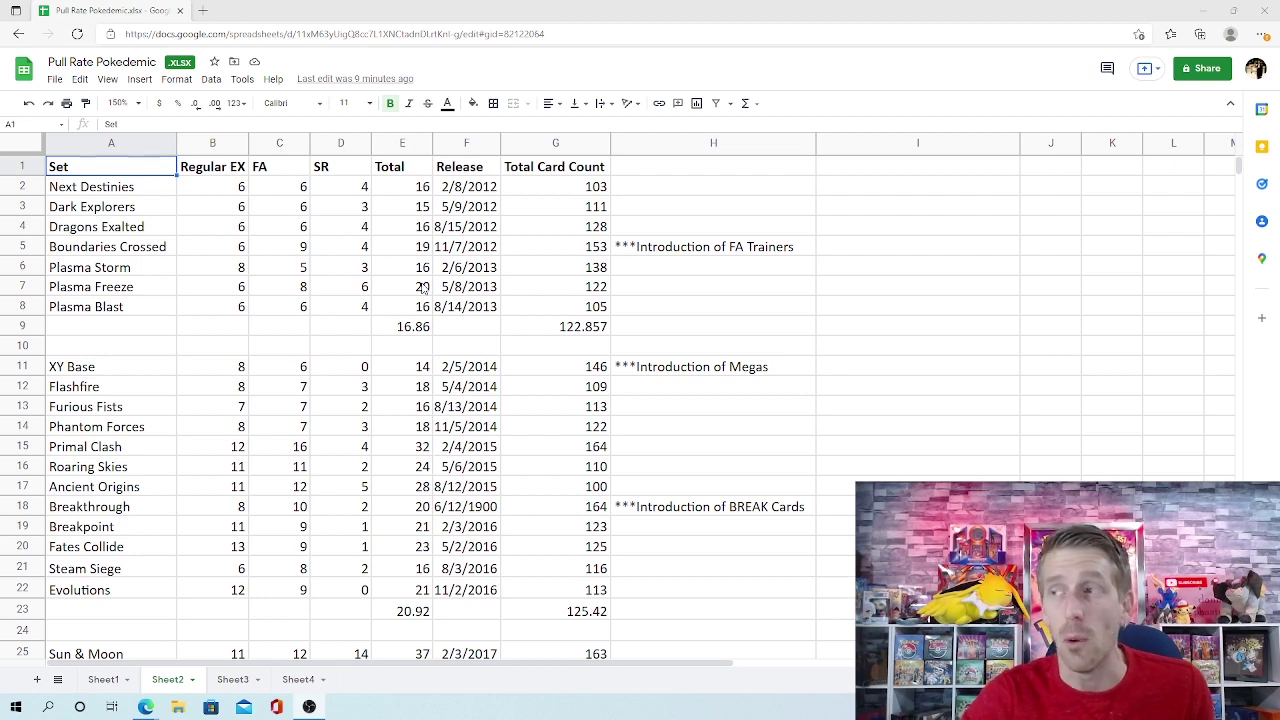
Compare the 2012–2013 sets' average Total and Total Card Count with the XY Base figures
click(404, 328)
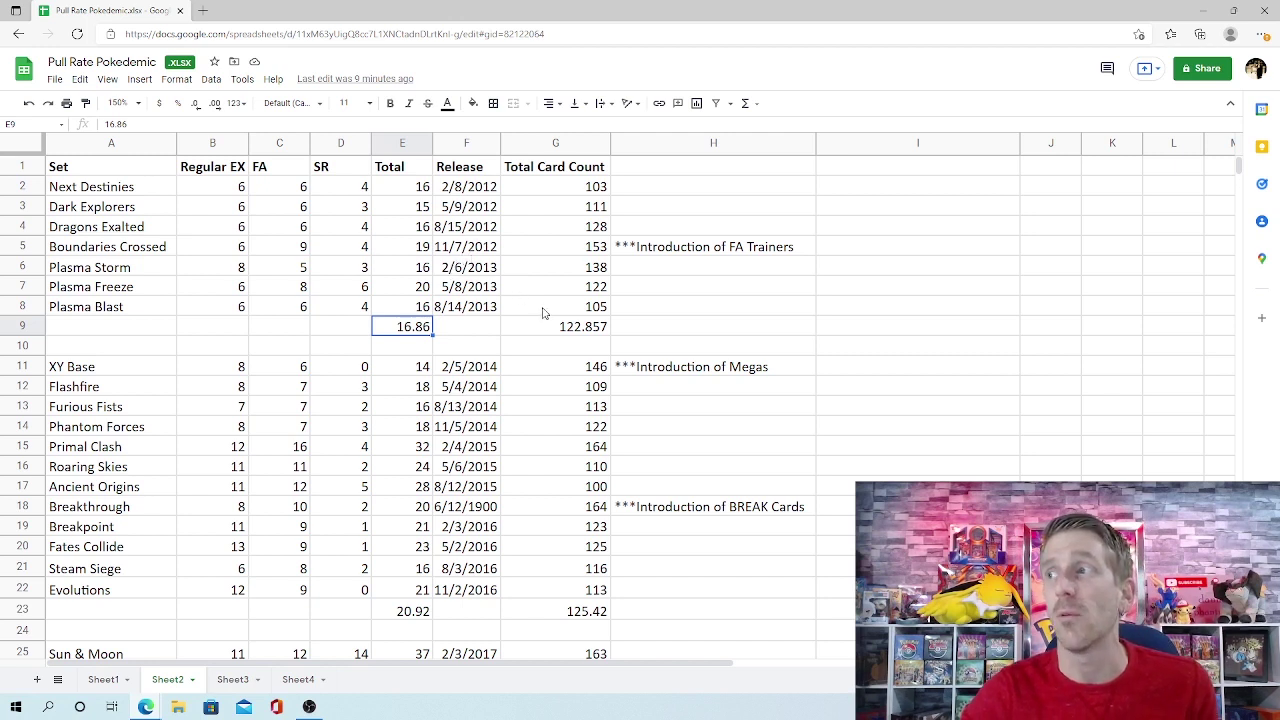
click(580, 327)
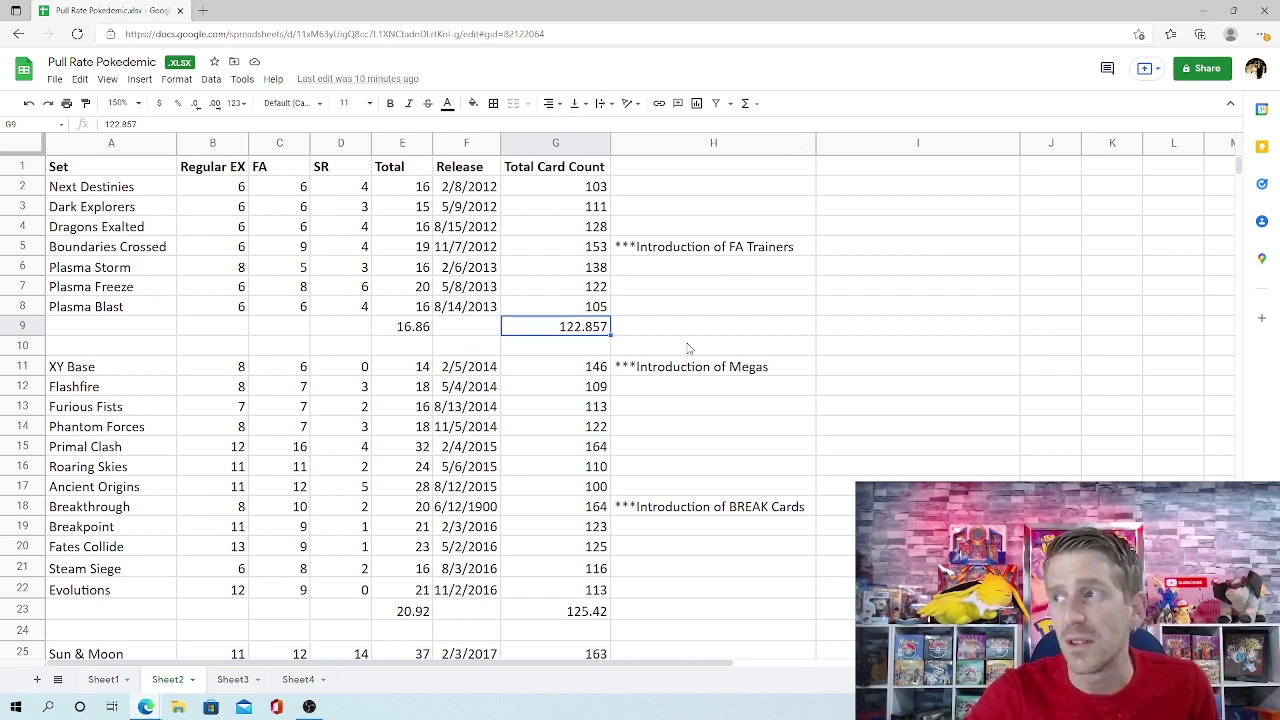
click(592, 364)
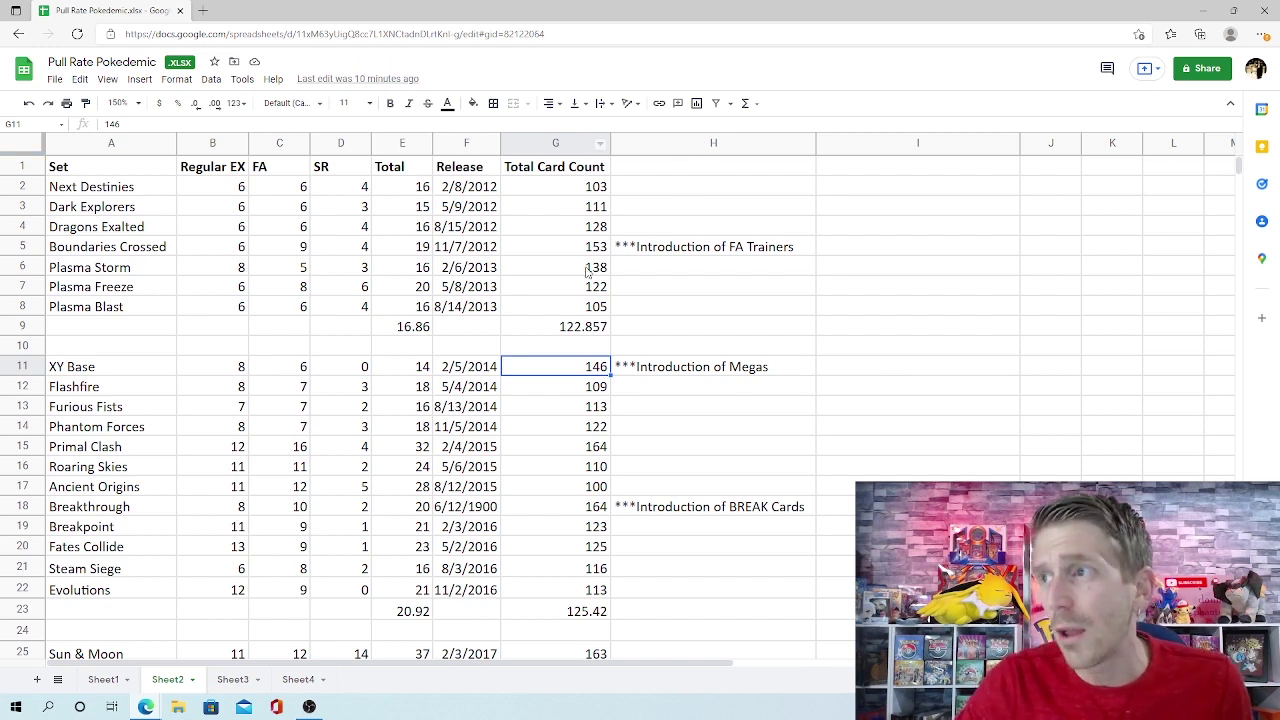
click(419, 369)
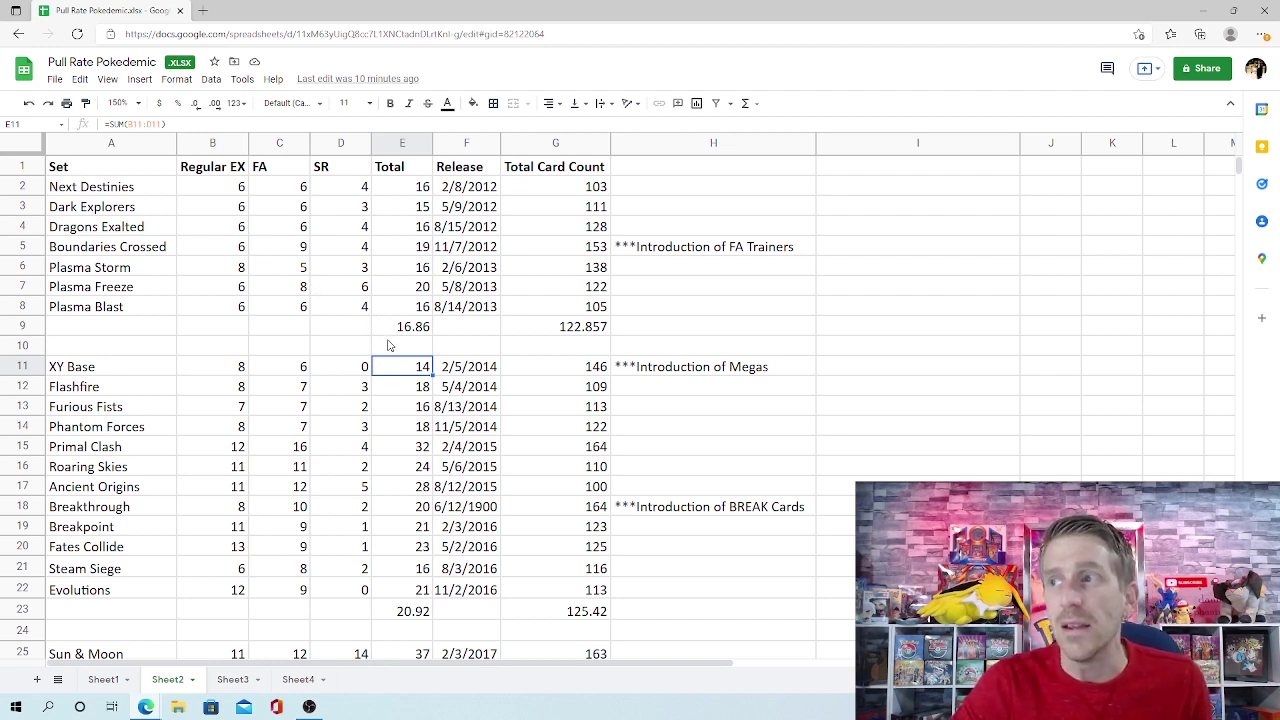
Examine the total card counts from Flashfire to Primal Clash and the note about the introduction of BREAK cards
click(600, 392)
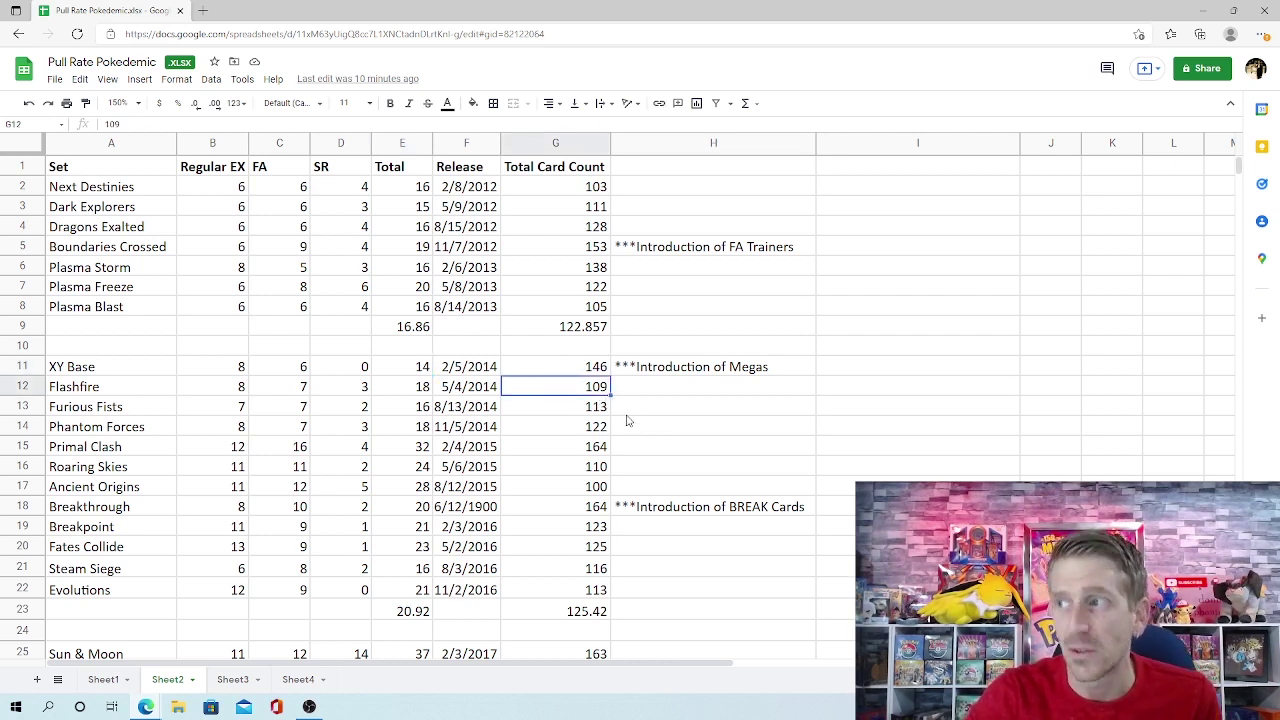
click(601, 410)
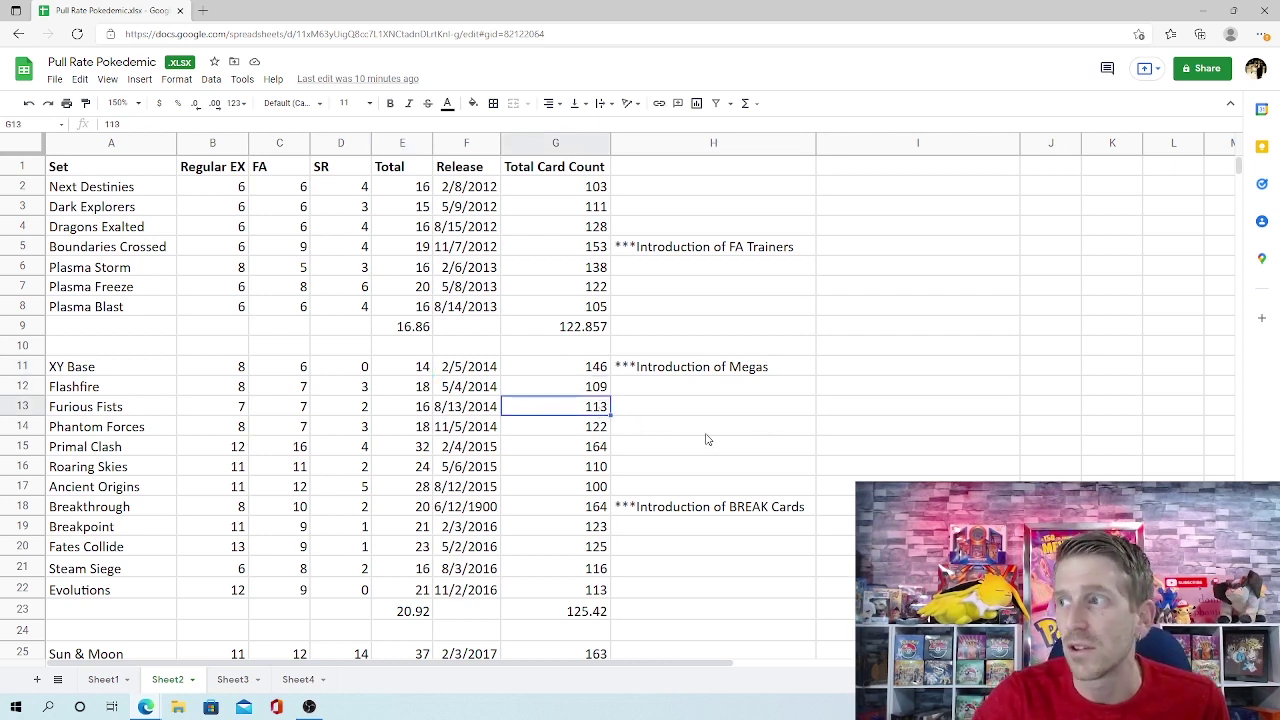
click(582, 434)
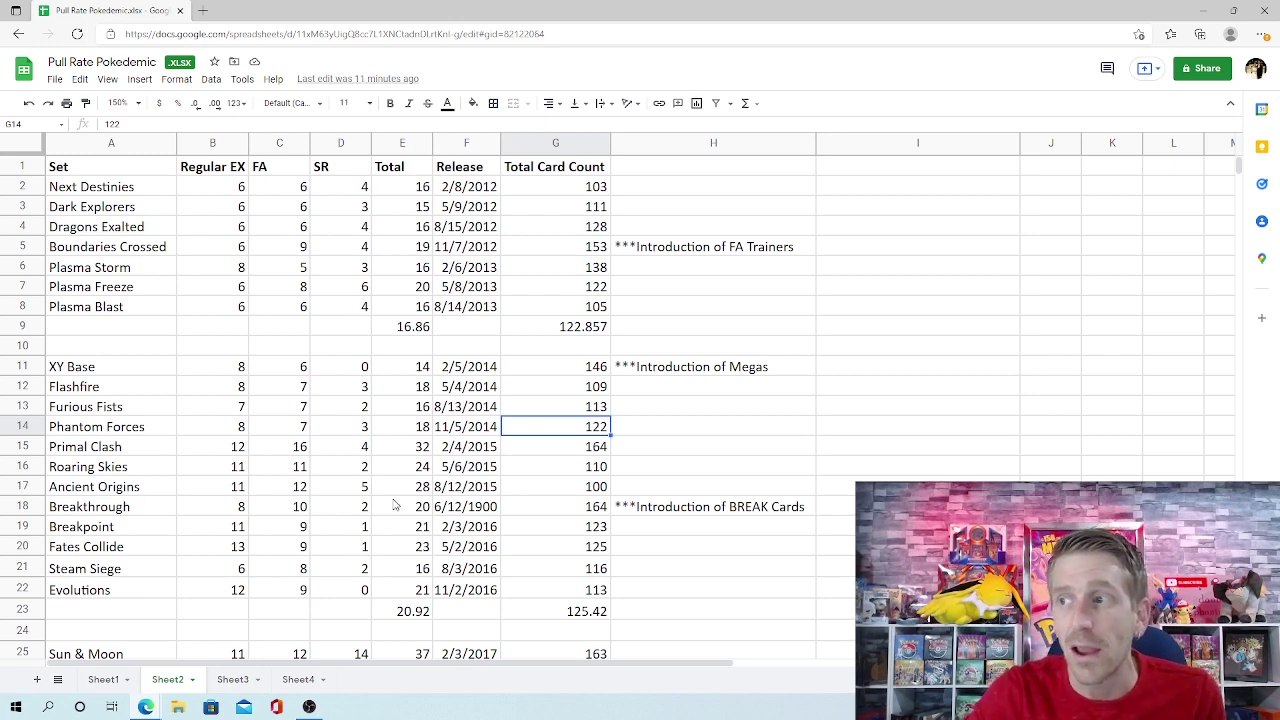
click(366, 291)
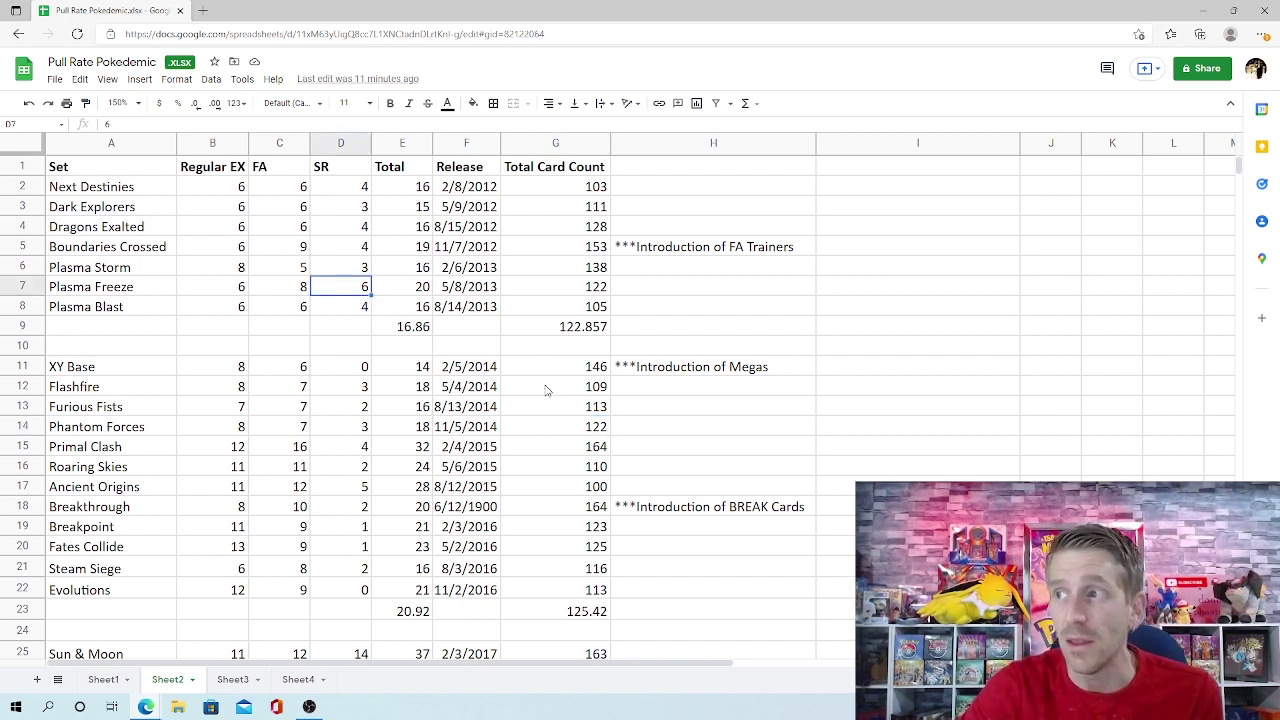
click(600, 391)
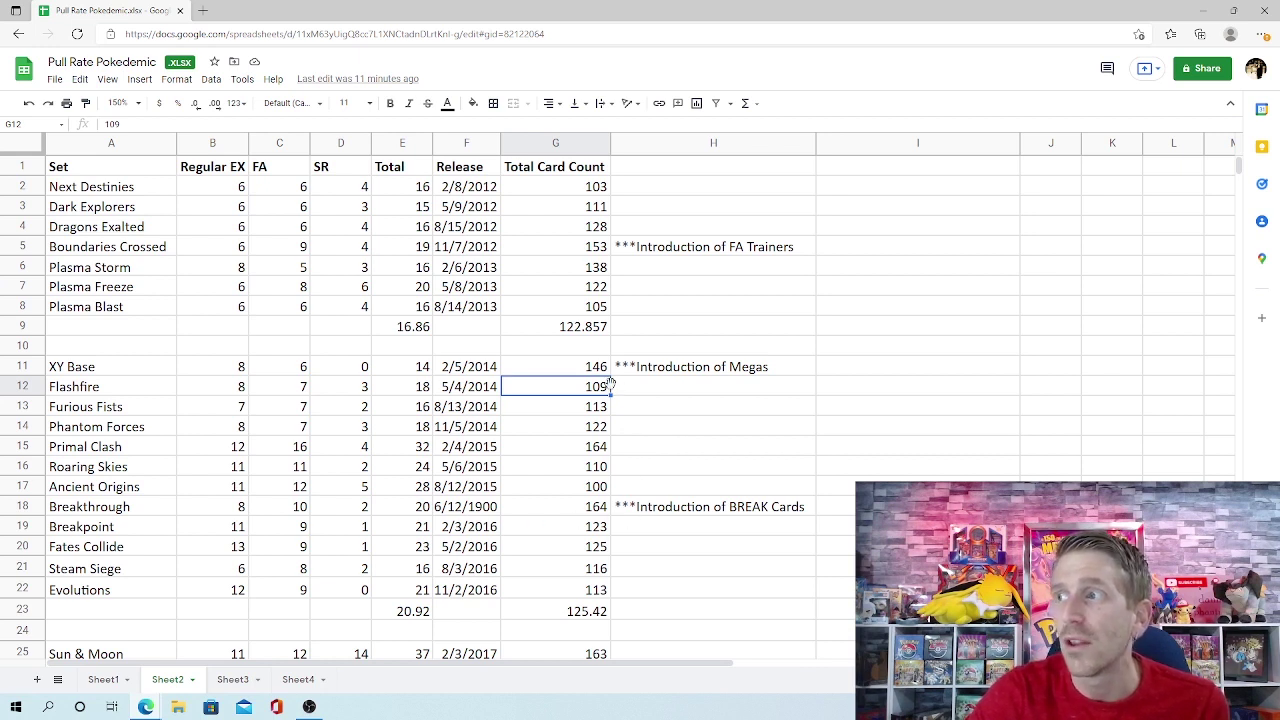
click(606, 446)
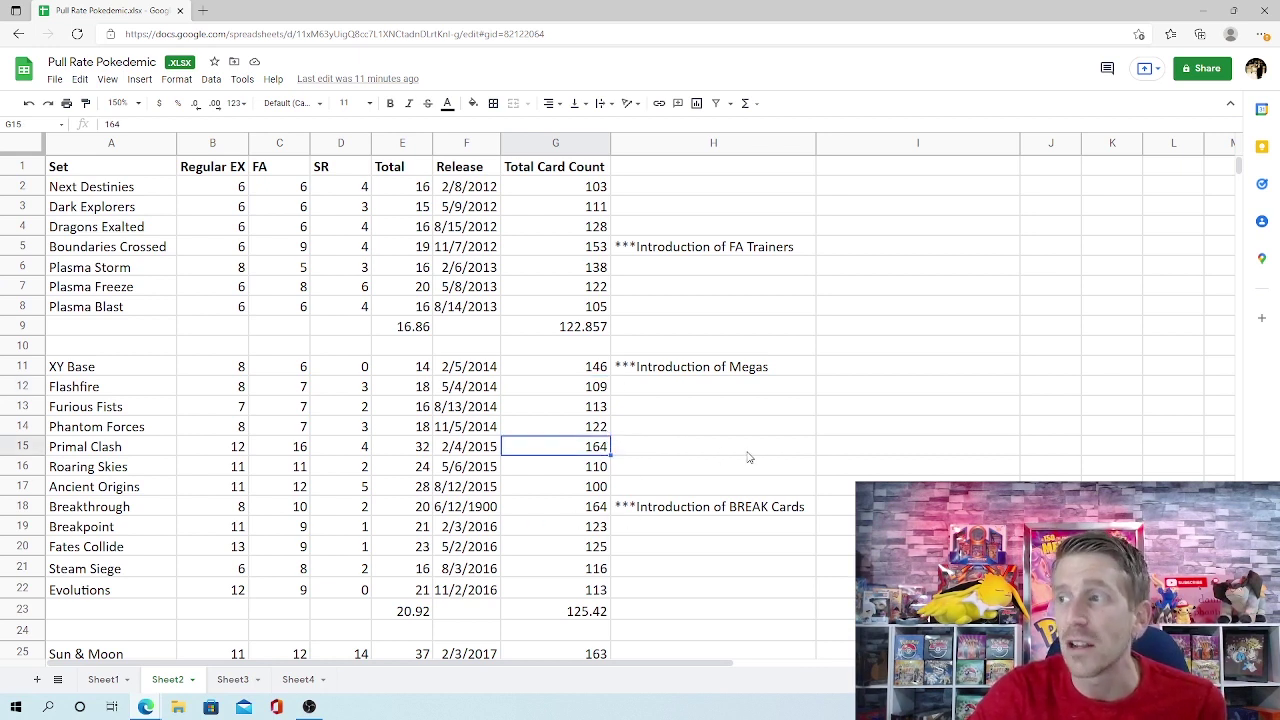
click(682, 508)
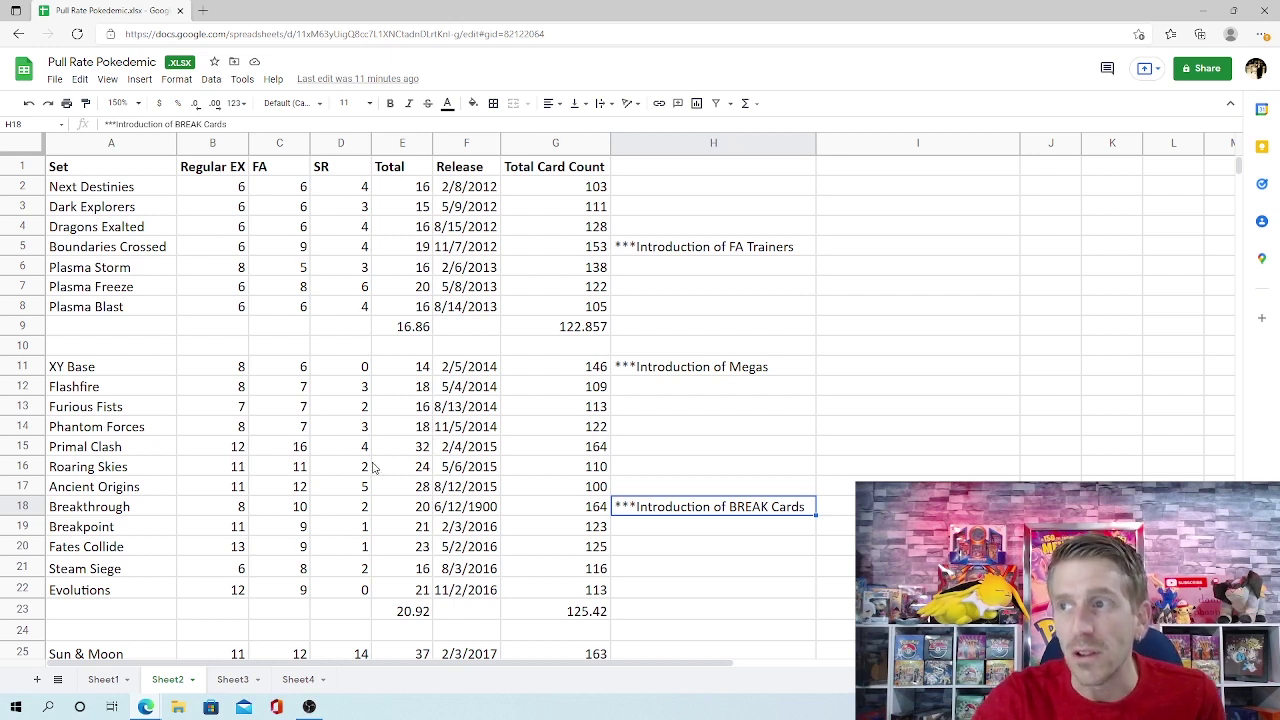
Examine the Total column for the XY-era sets from Phantom Forces through Evolutions
click(421, 451)
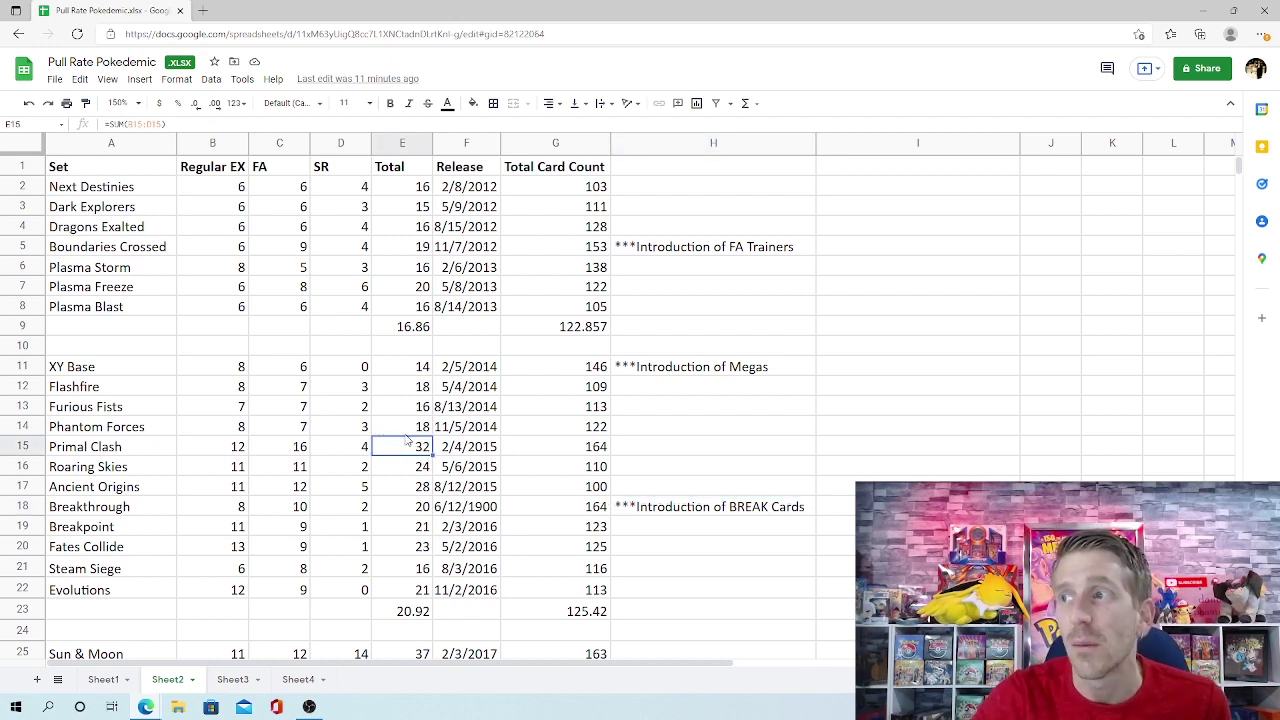
click(418, 430)
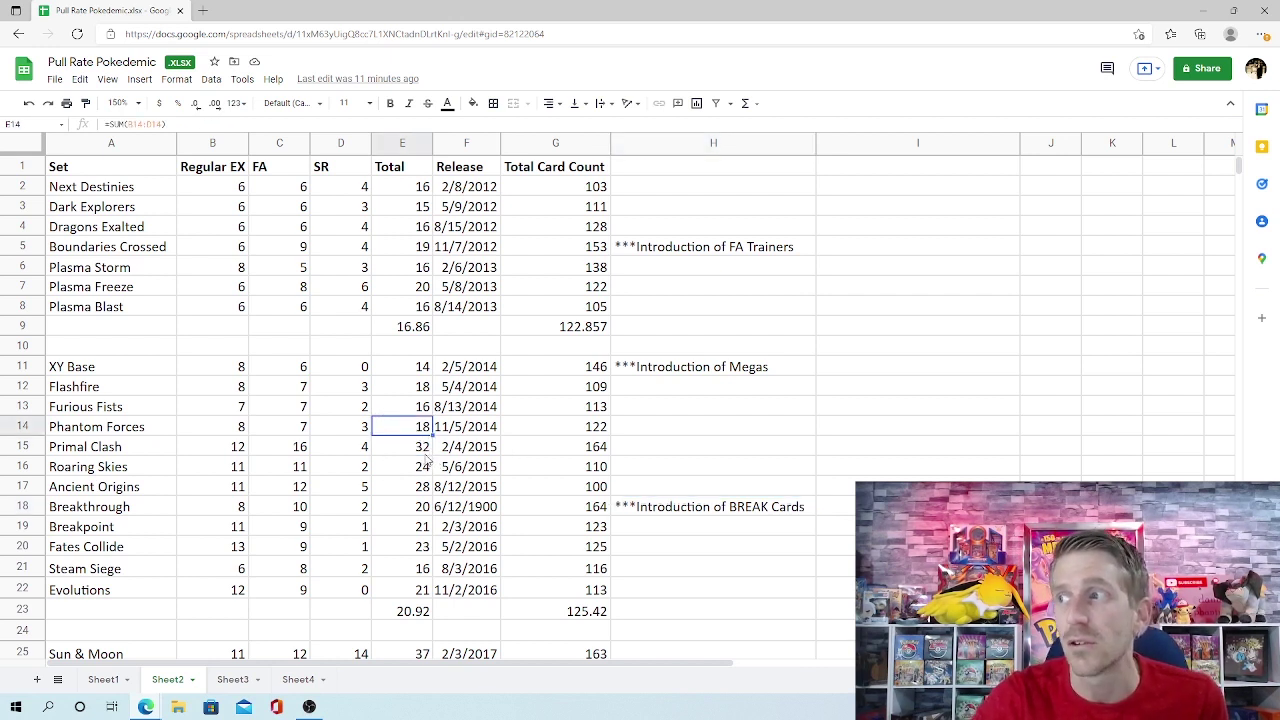
click(416, 450)
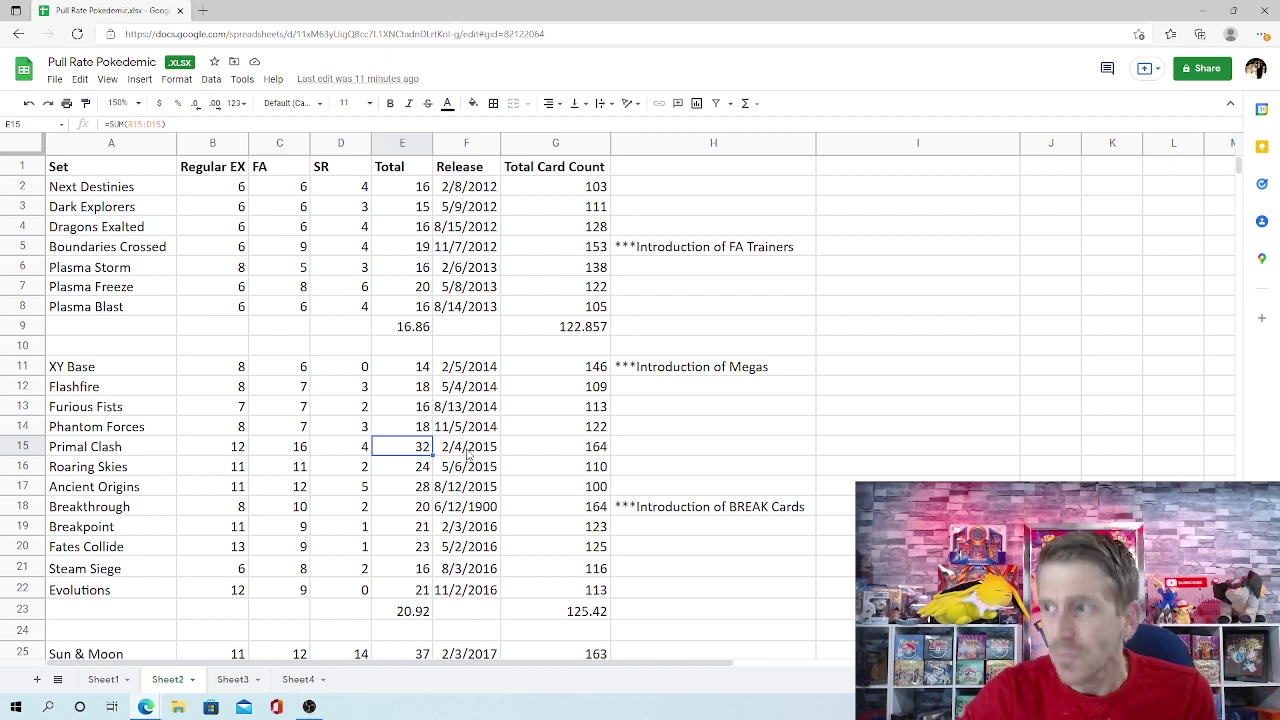
click(418, 487)
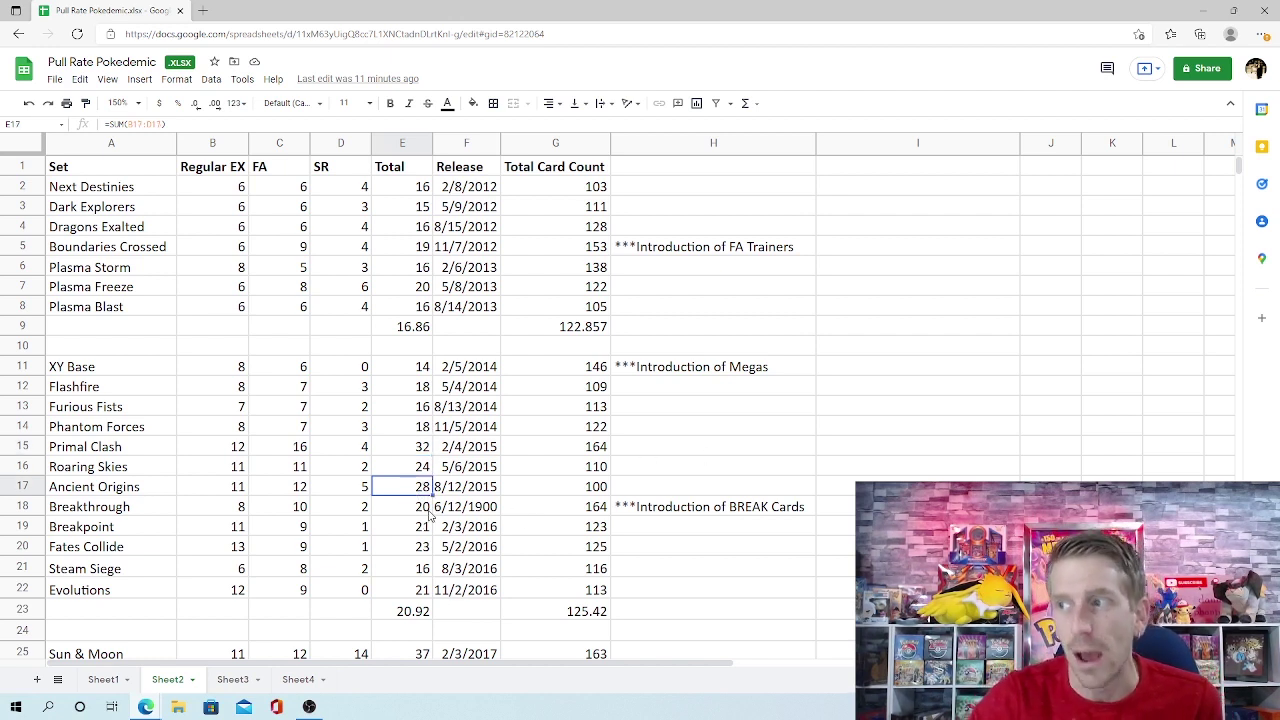
key(Down)
key(Down)
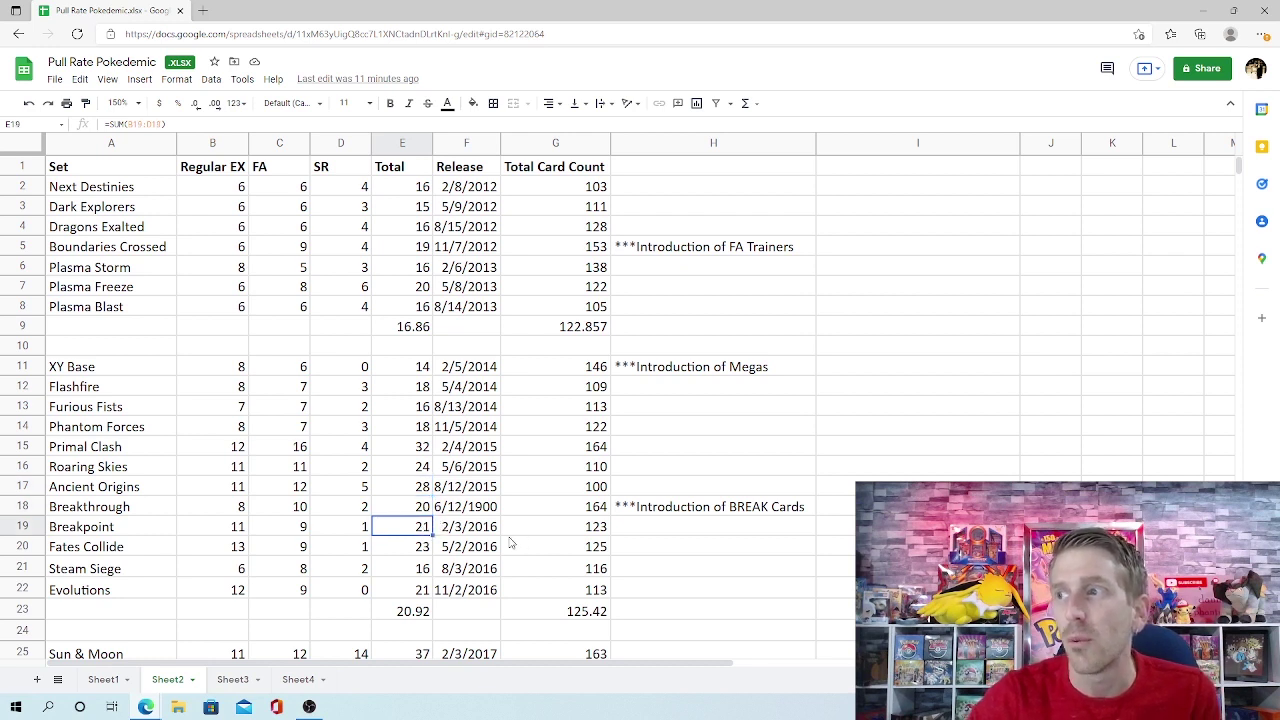
click(428, 588)
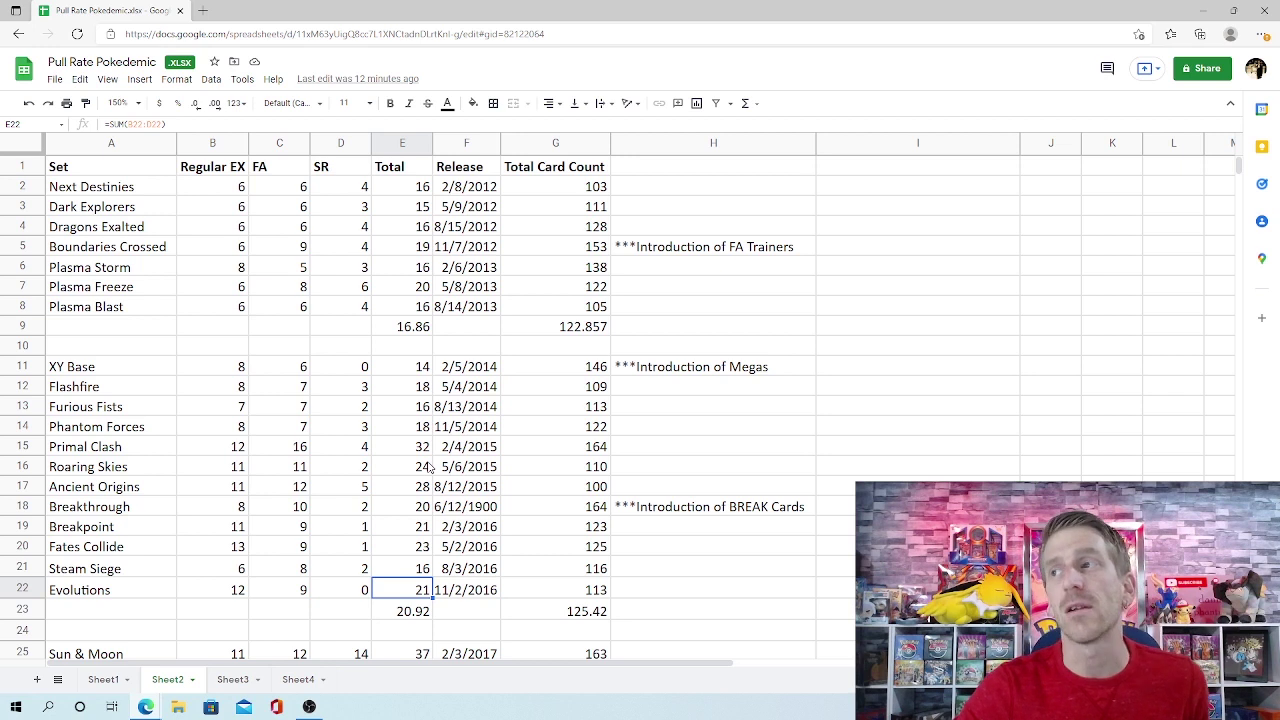
Review the Sun & Moon and Guardians Rising rows, checking their Total values and the Guardians Rising SR count
scroll(461, 395, down, 2)
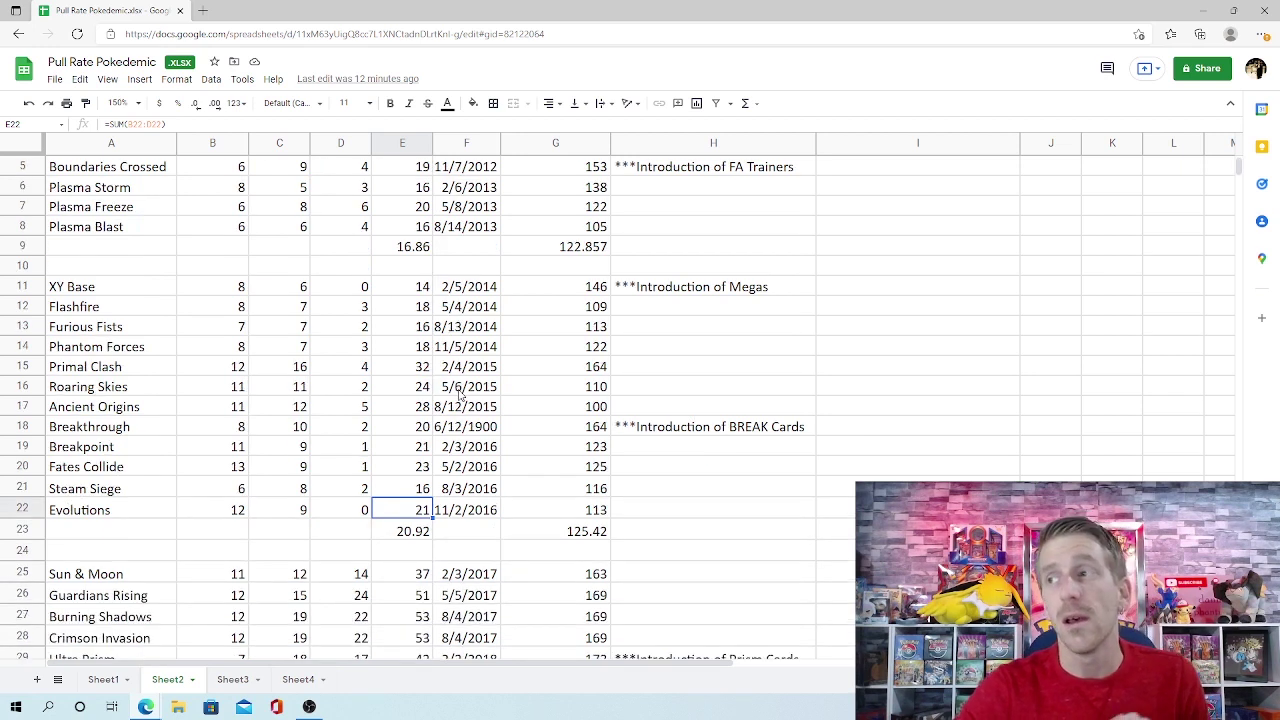
scroll(461, 395, down, 1)
scroll(461, 395, down, 1)
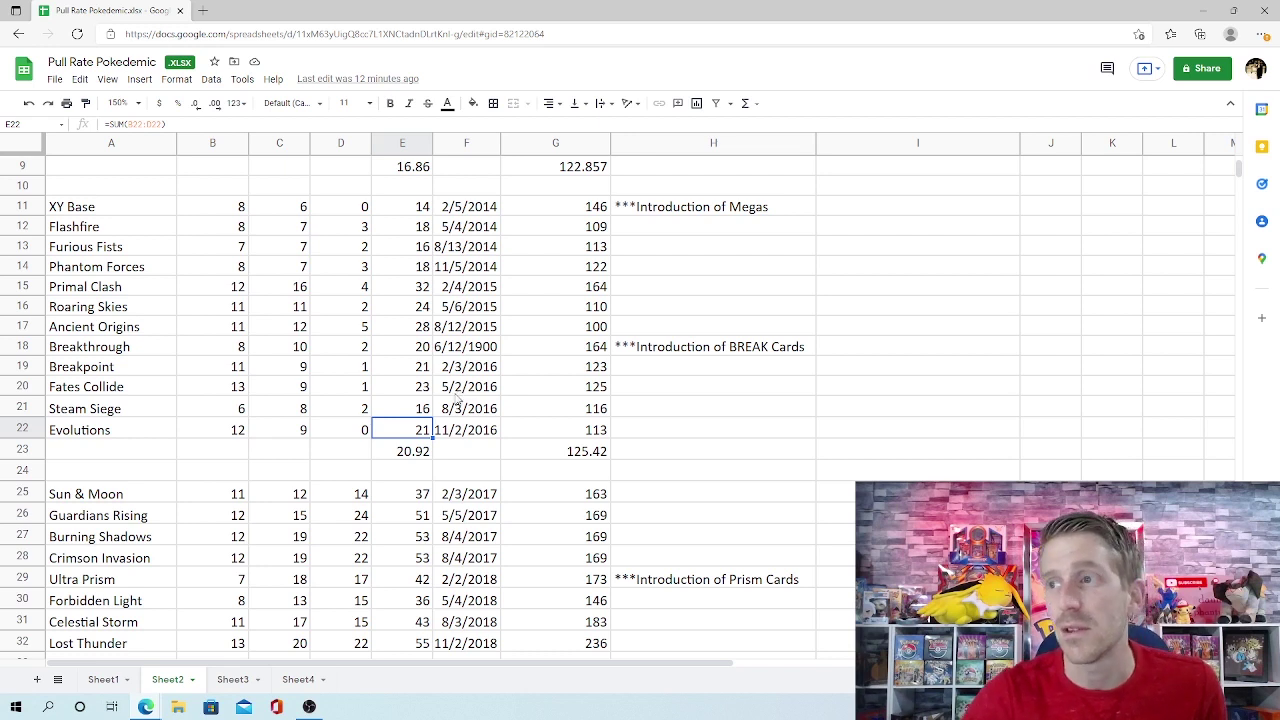
scroll(455, 398, down, 3)
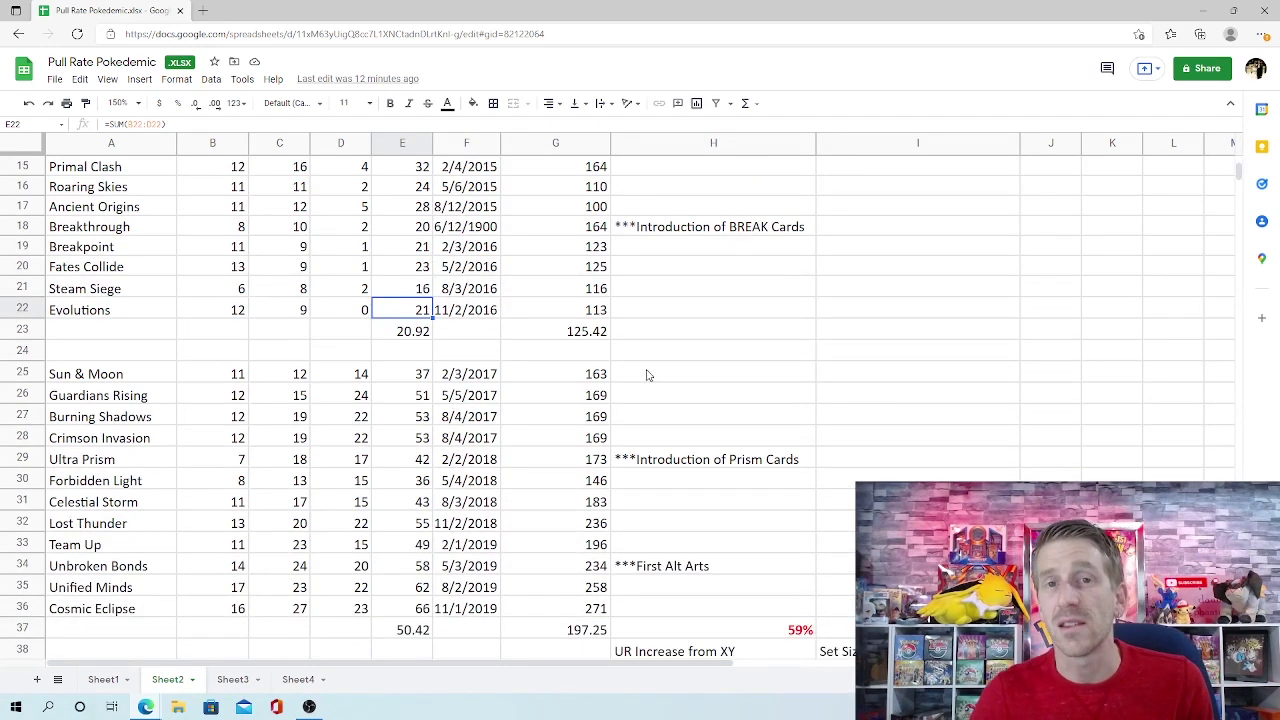
click(645, 374)
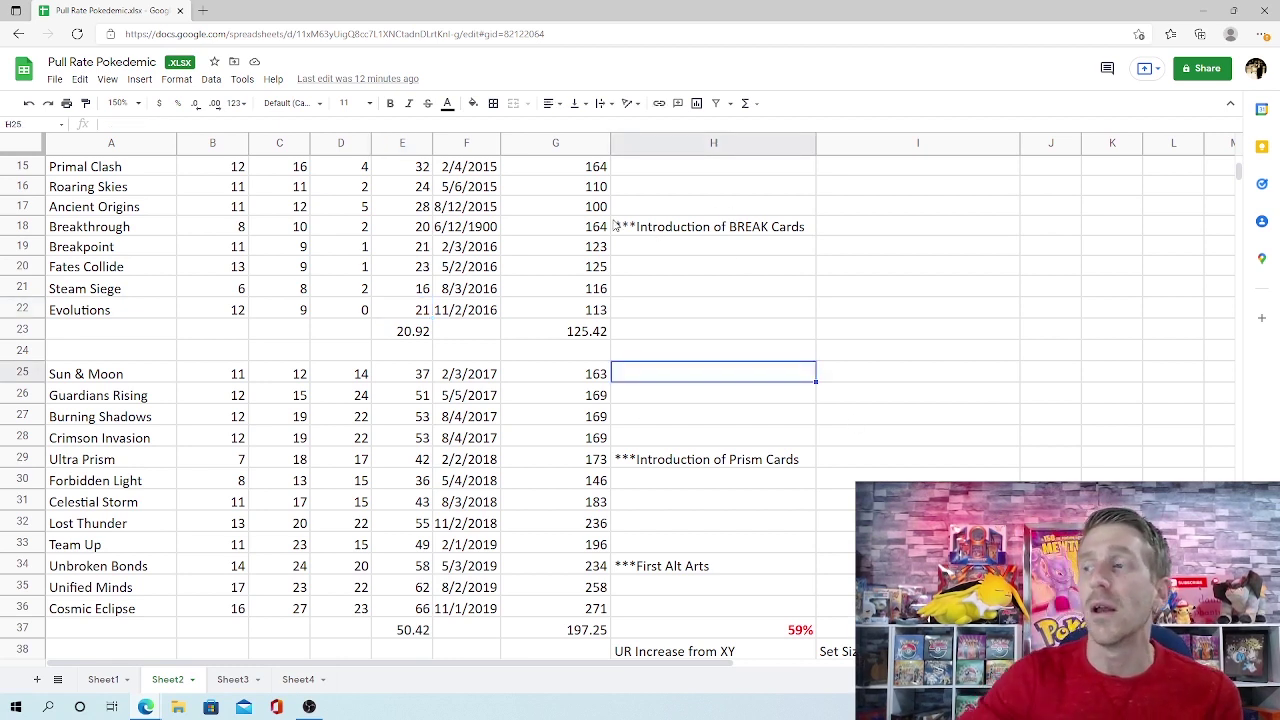
click(428, 378)
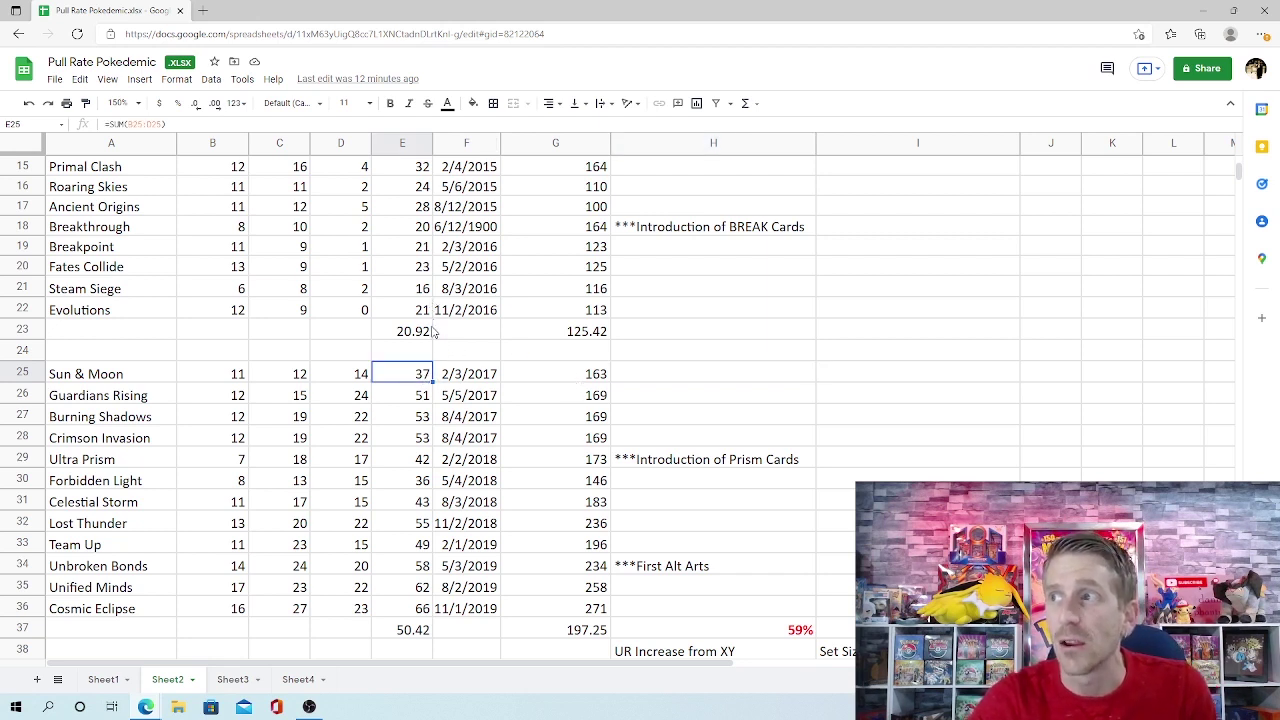
click(585, 378)
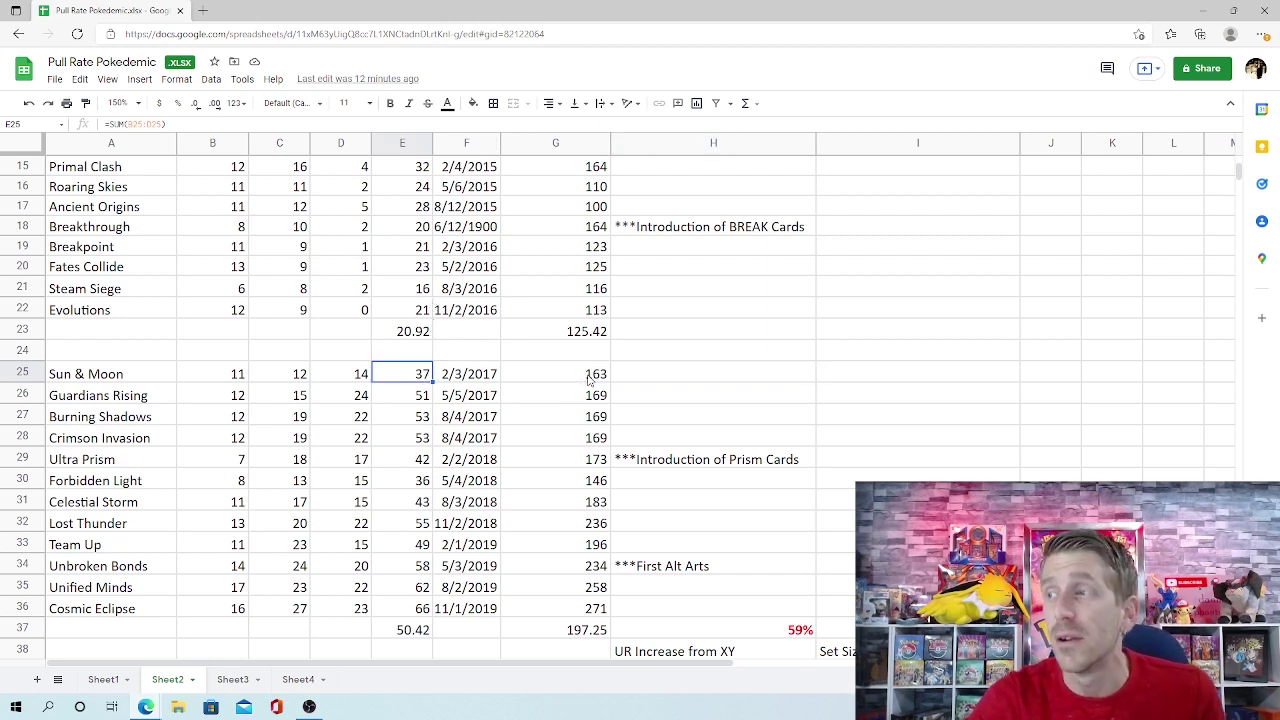
click(426, 395)
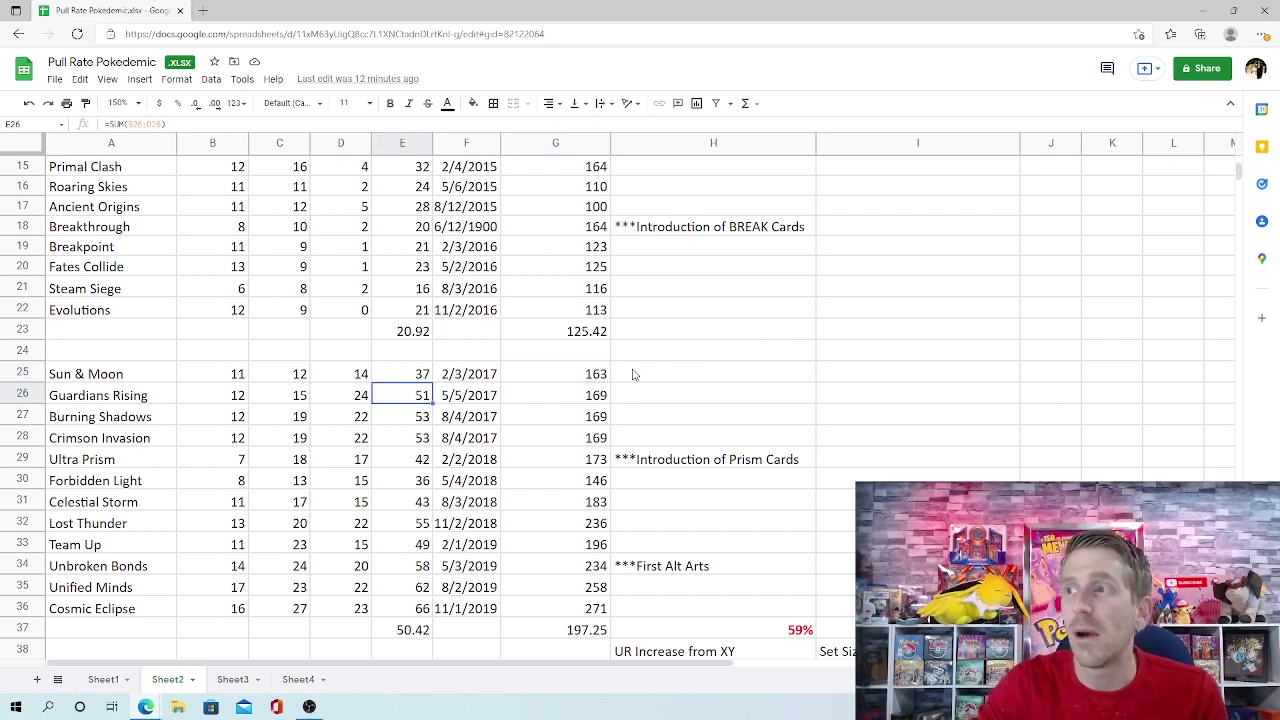
click(342, 395)
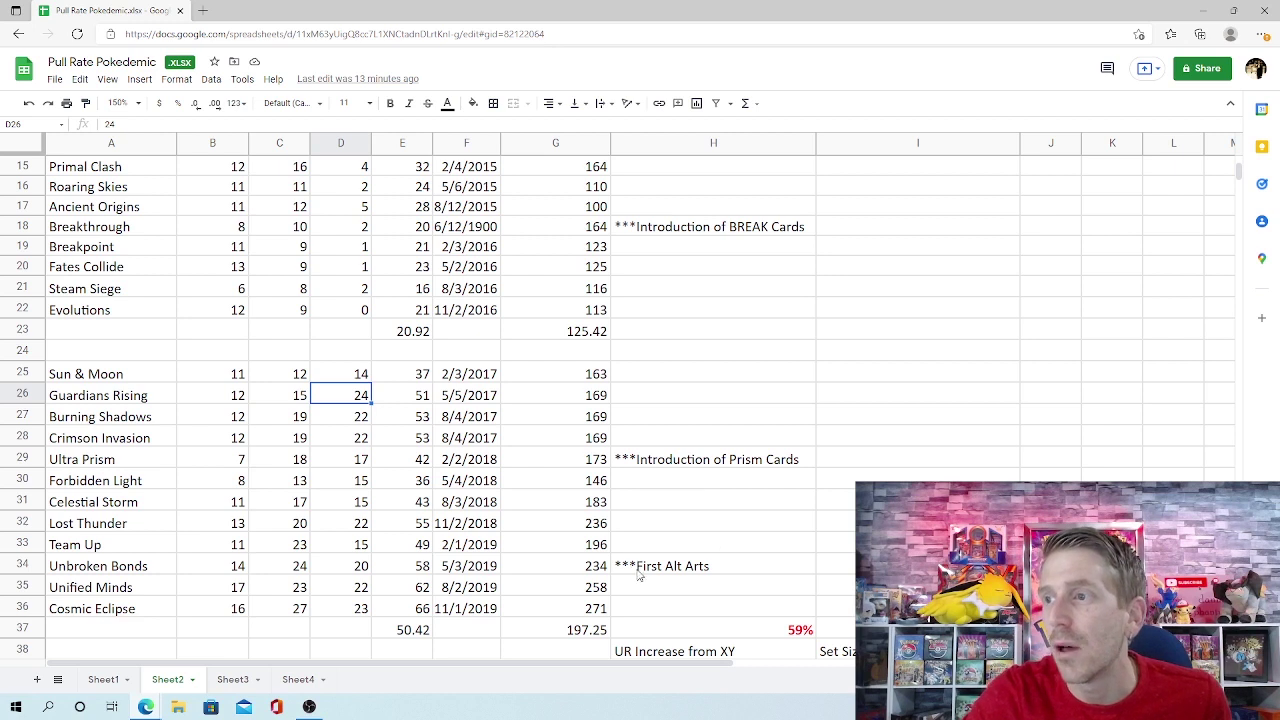
Check the First Alt Arts note, the card counts from Unbroken Bonds to Cosmic Eclipse, and the Sun & Moon era's average card count
click(670, 576)
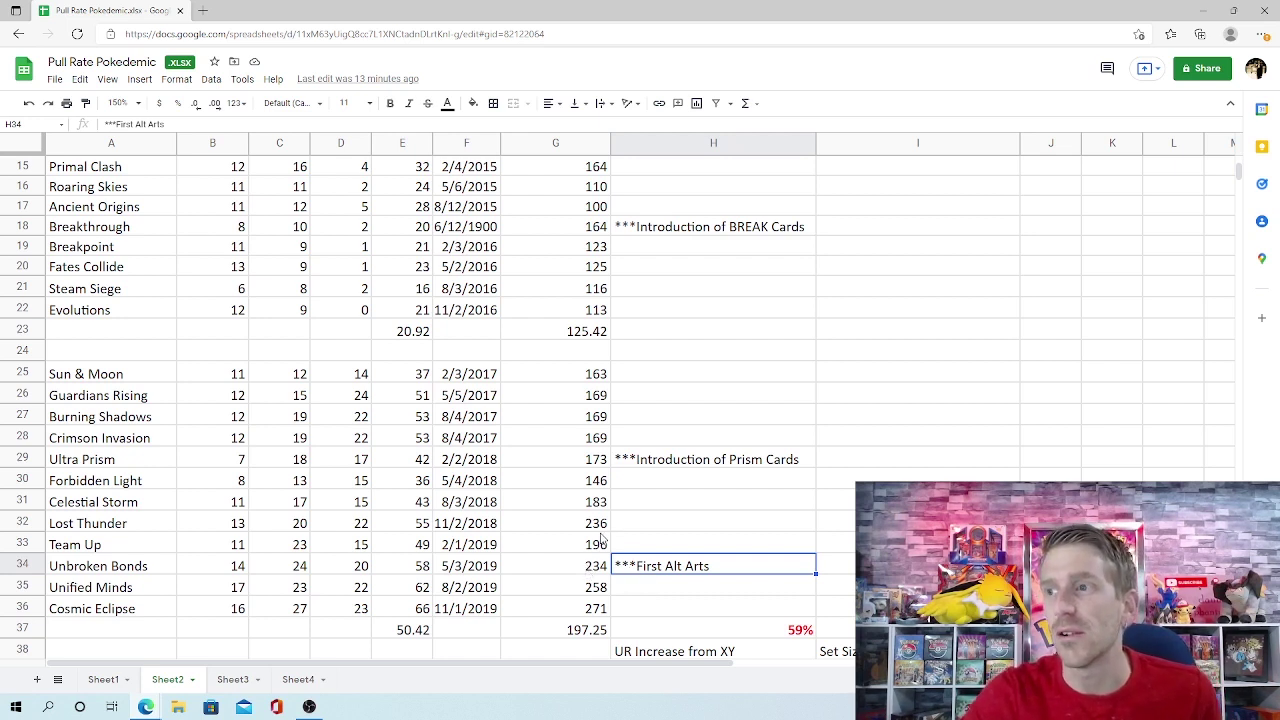
key(Left)
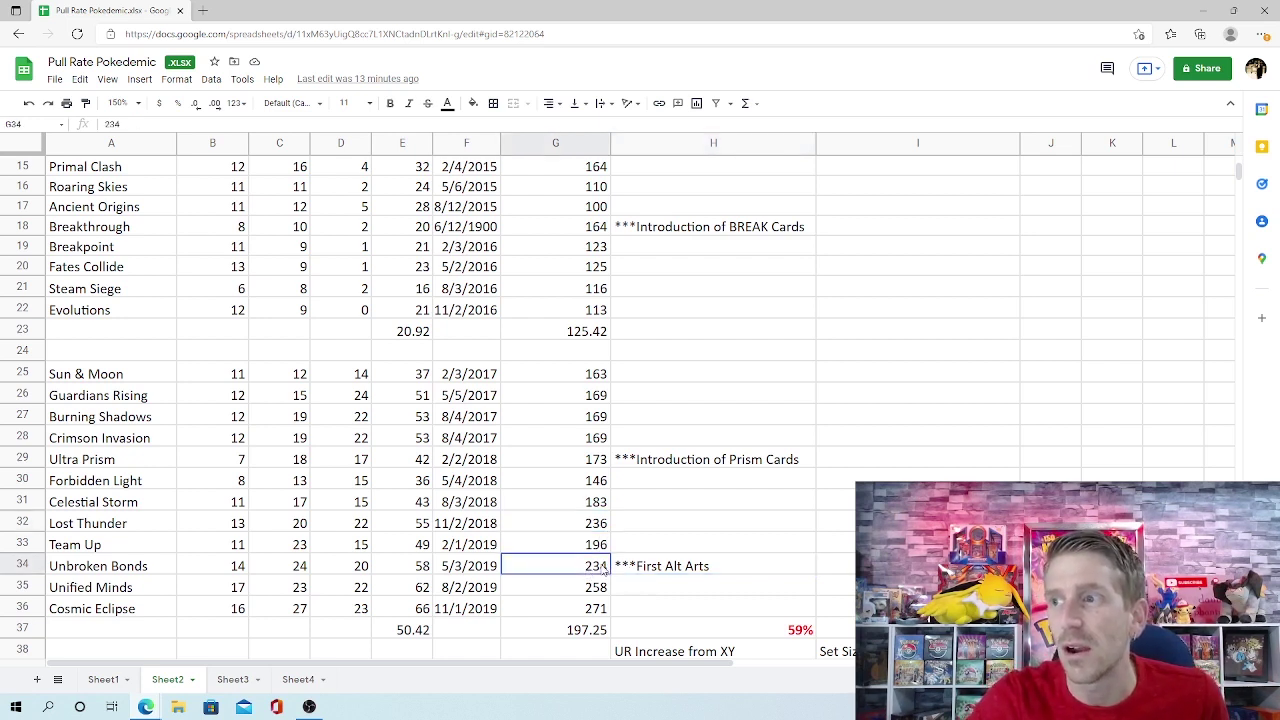
click(606, 594)
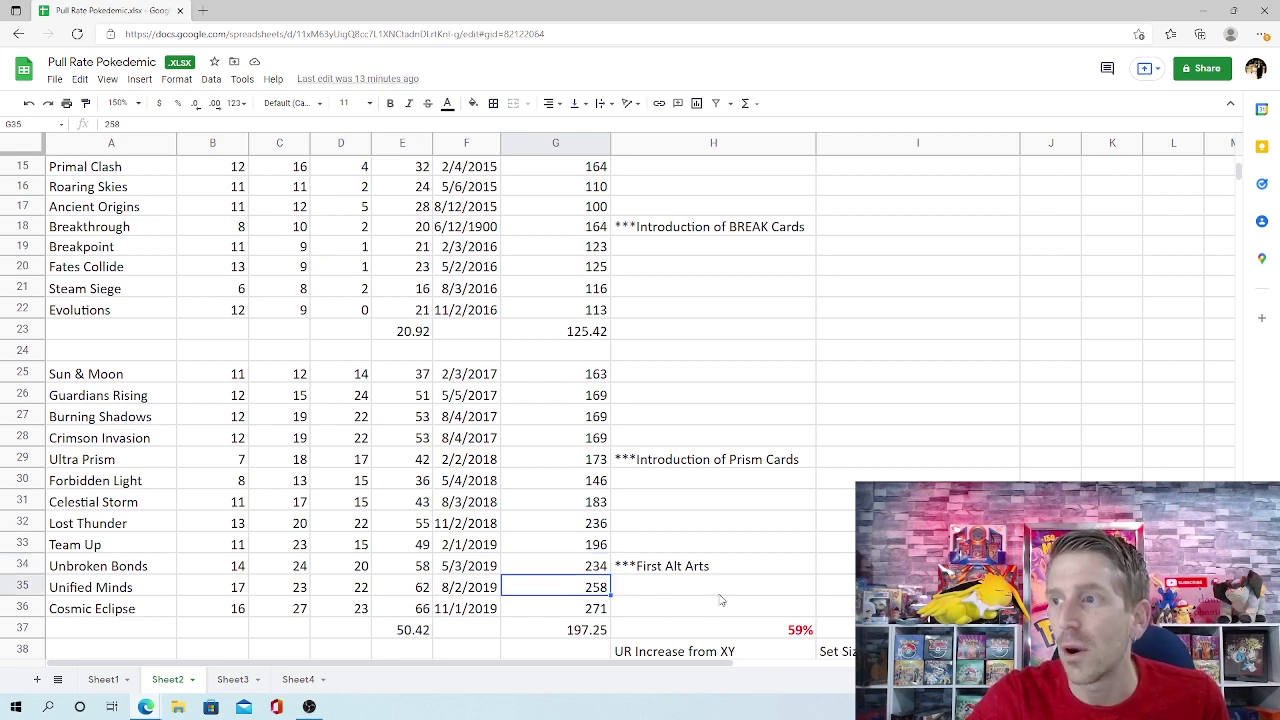
click(593, 609)
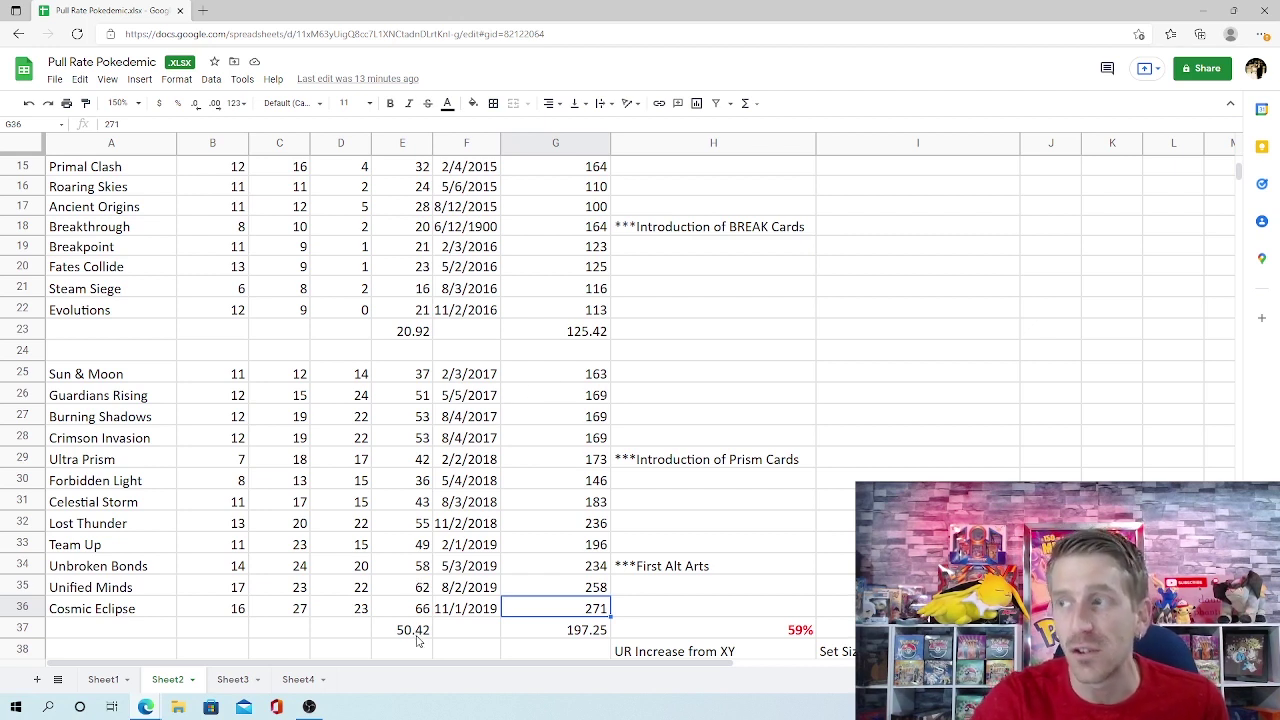
click(537, 633)
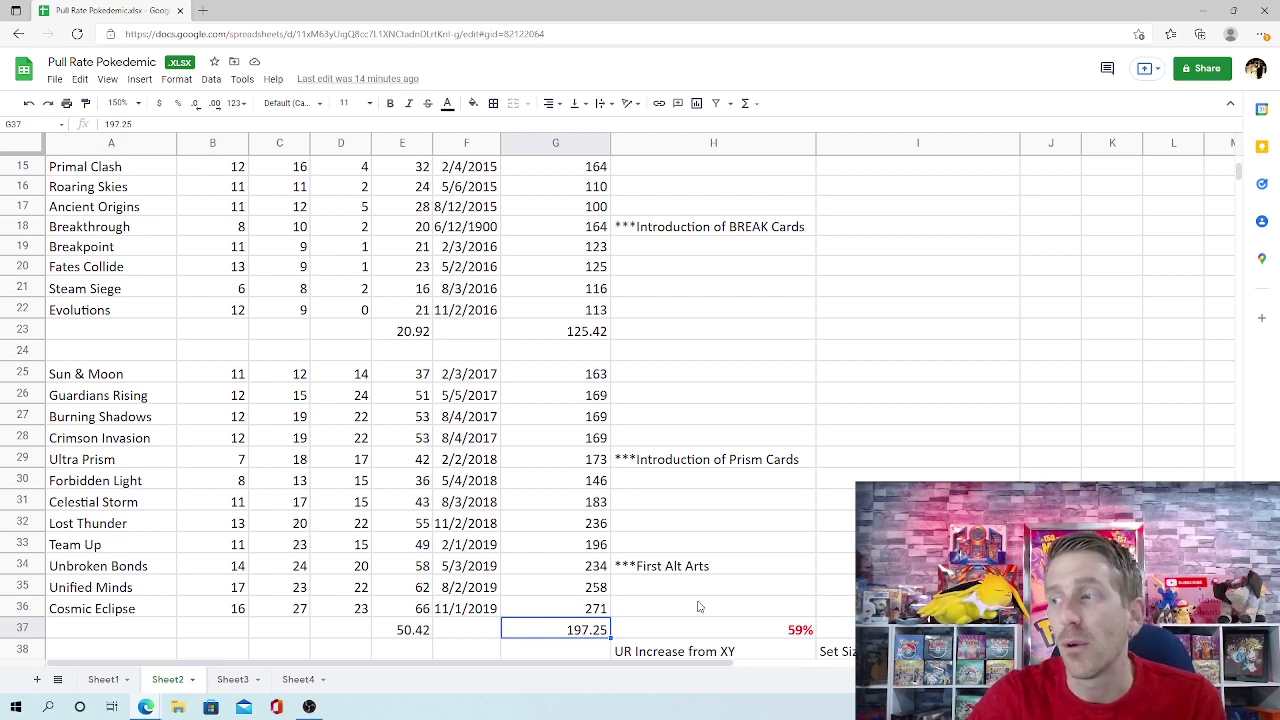
Review the Sword & Shield era table, examining the Chilling Reign row's FA, SR and Total values
scroll(699, 607, down, 2)
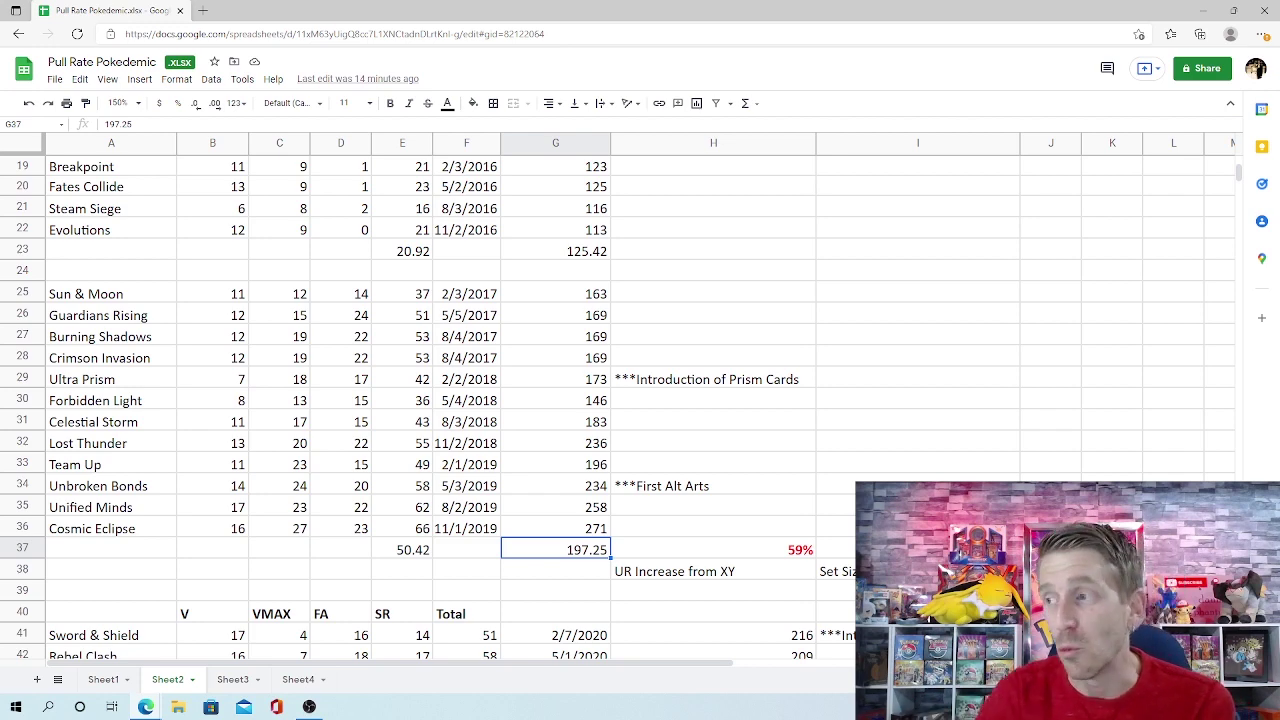
scroll(618, 410, down, 5)
scroll(618, 410, up, 1)
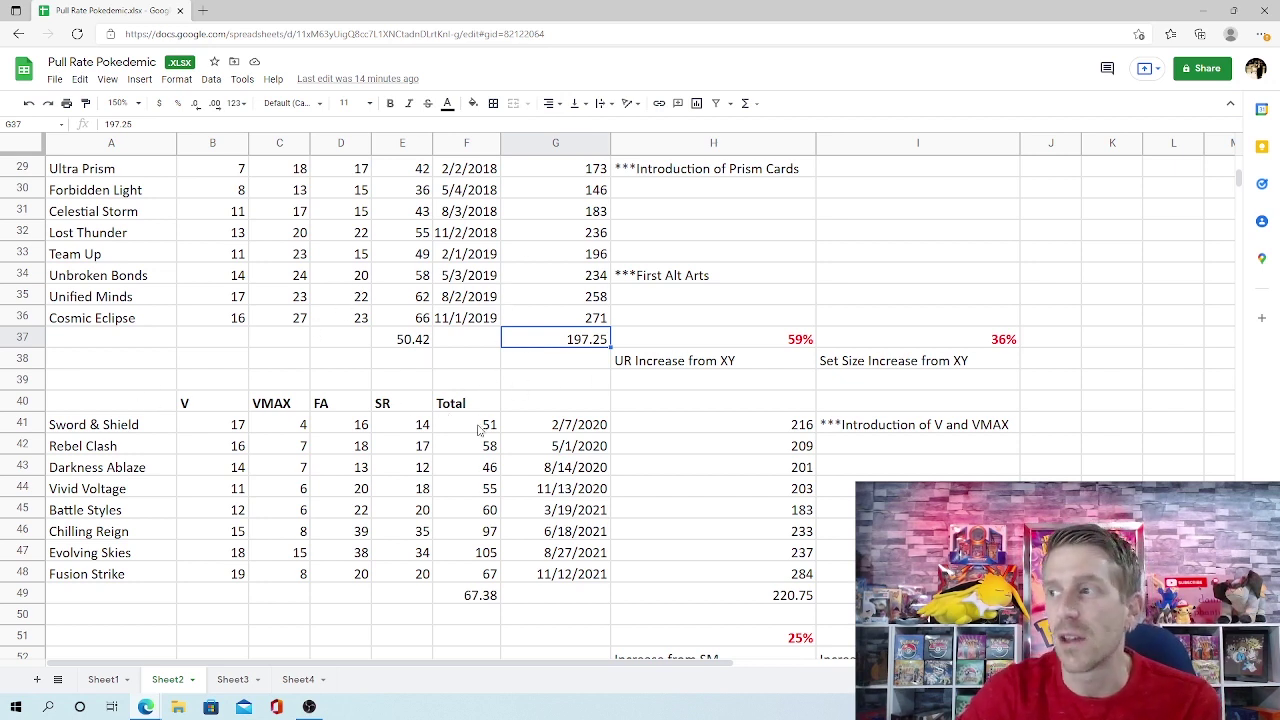
click(478, 540)
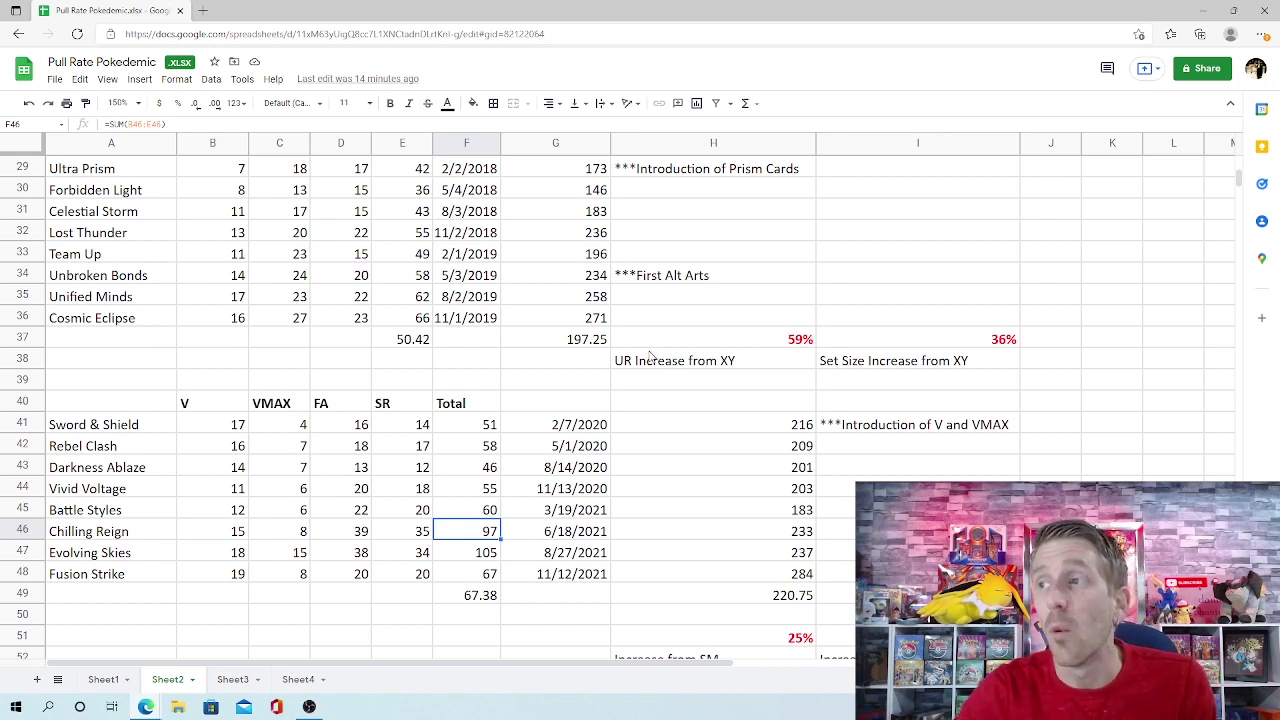
click(366, 541)
click(418, 538)
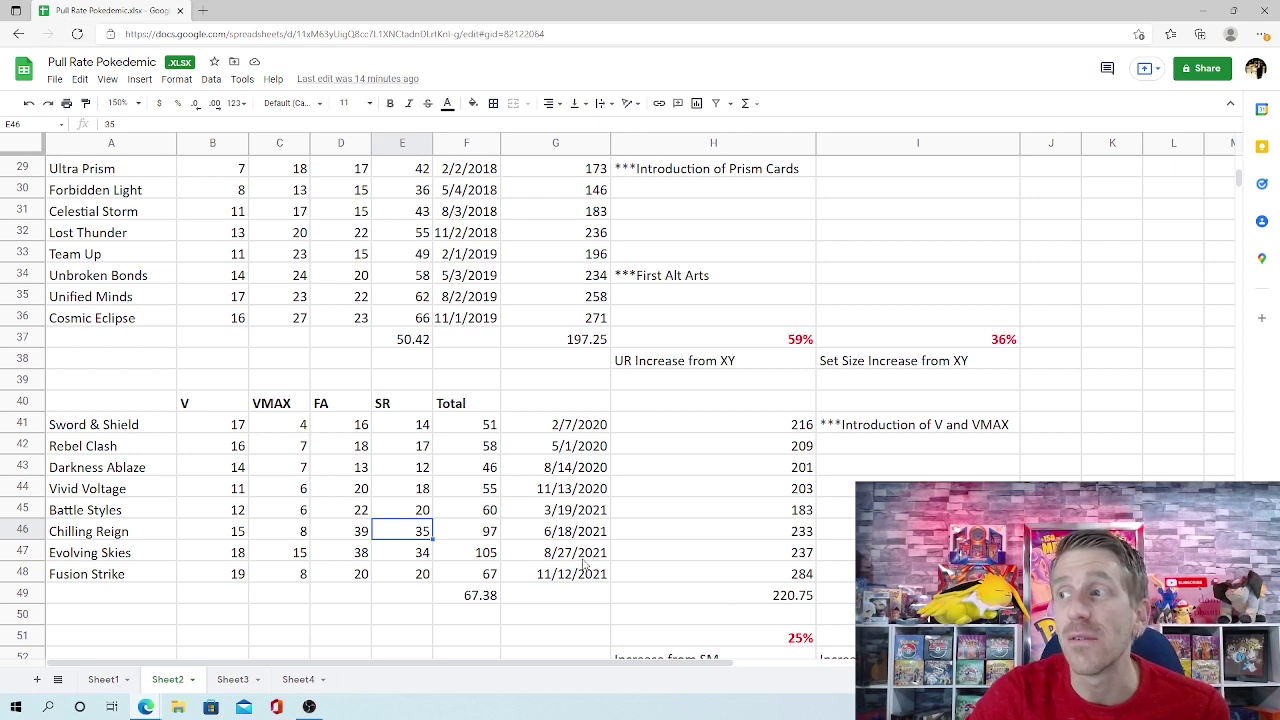
click(487, 535)
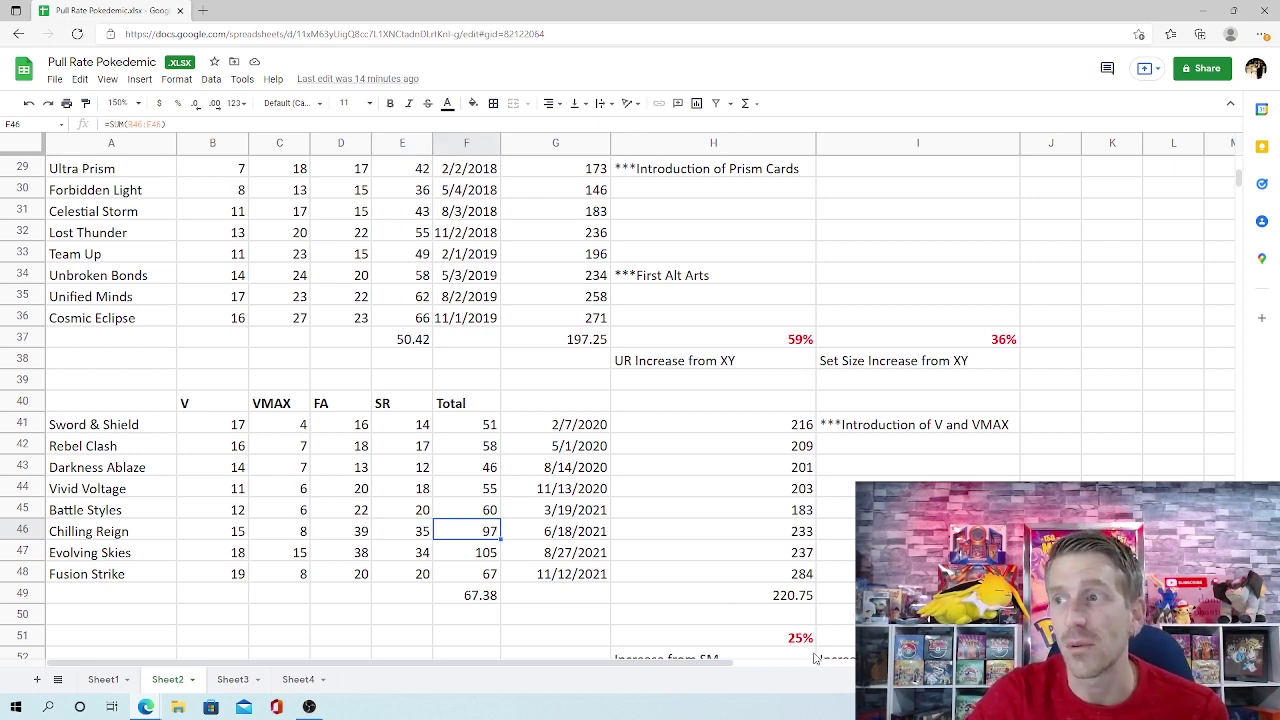
Compare the ultra-rare totals and card counts of the Next Destinies to Plasma Blast sets with the Sword & Shield era and its percentage increases
scroll(805, 665, up, 1)
scroll(650, 357, up, 4)
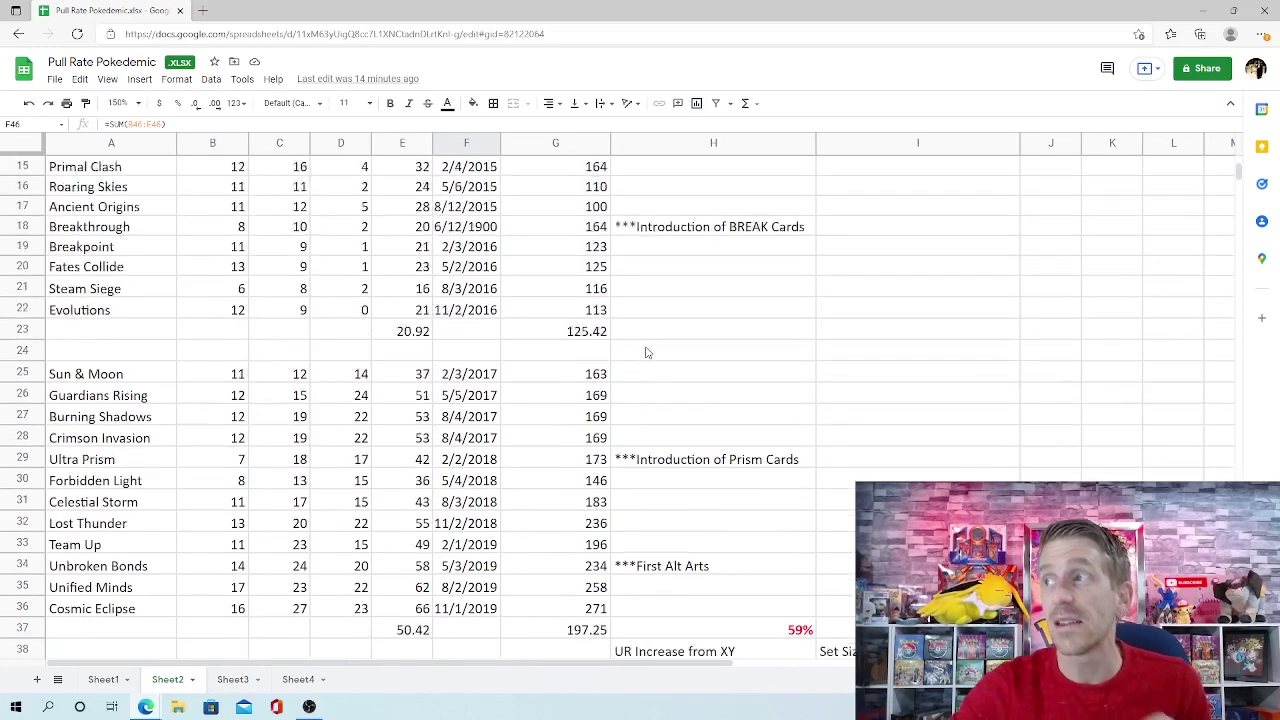
scroll(645, 355, up, 5)
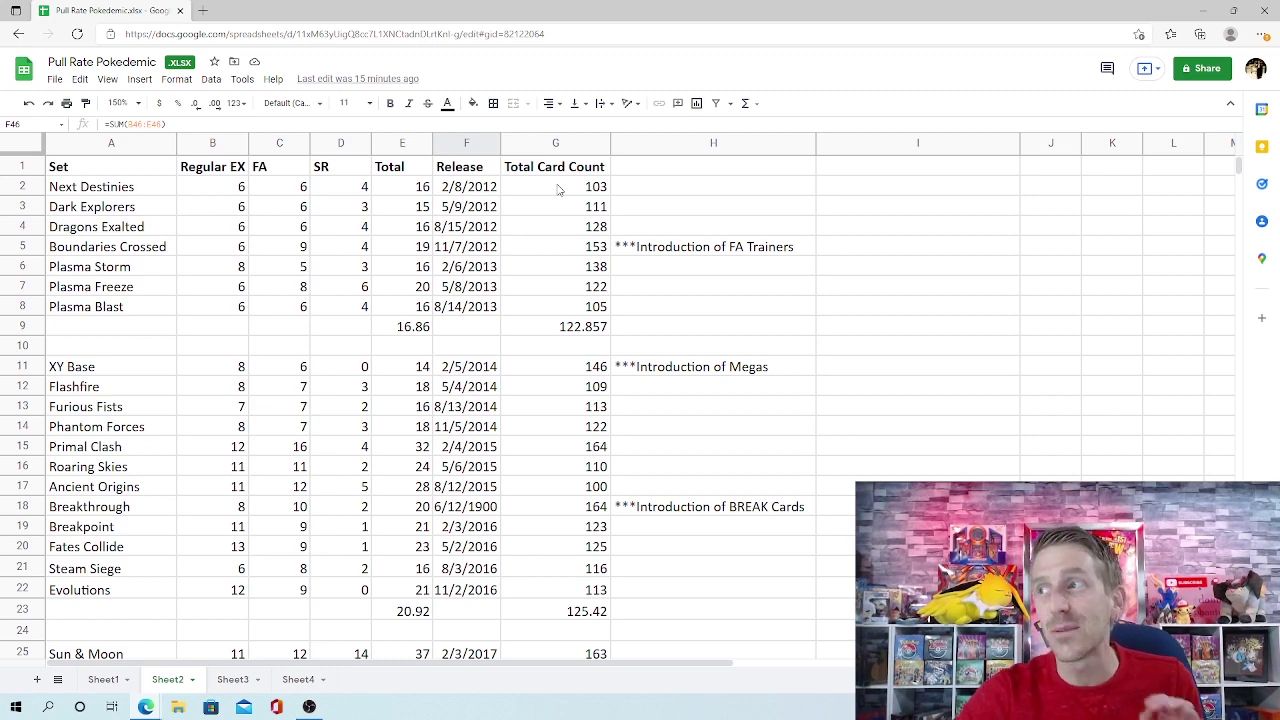
scroll(560, 189, down, 10)
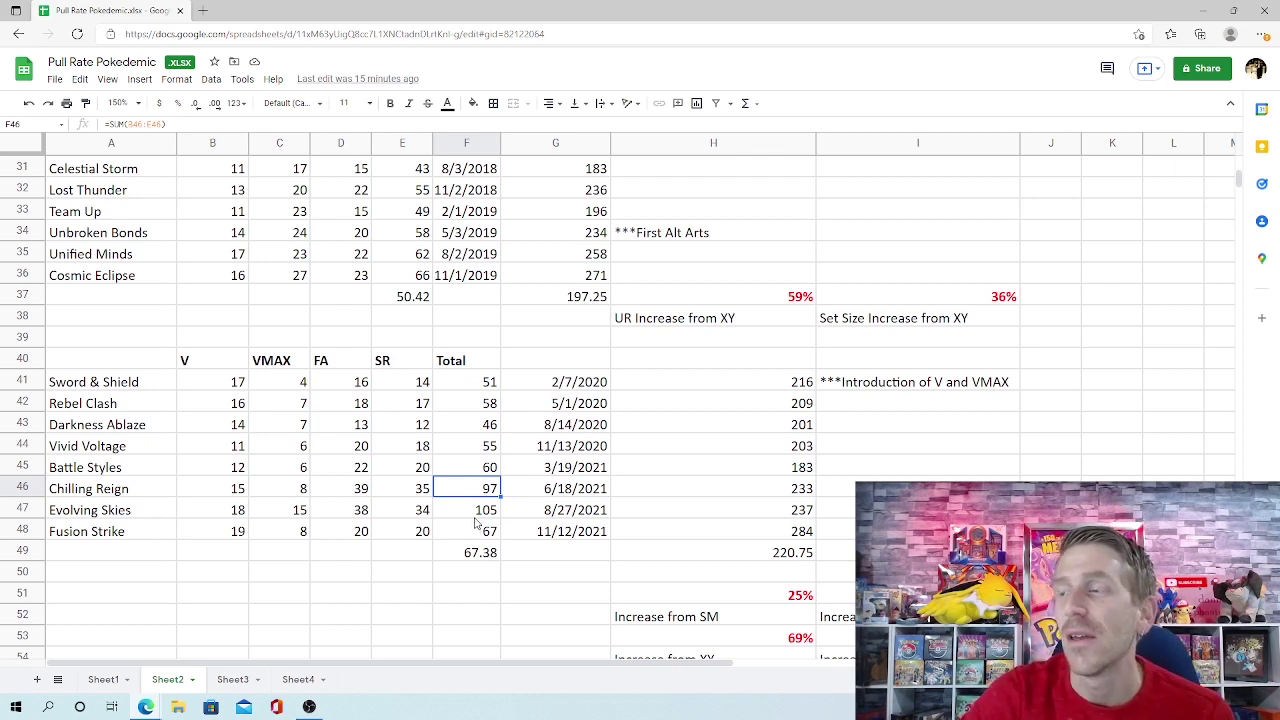
scroll(476, 523, up, 1)
scroll(473, 515, up, 10)
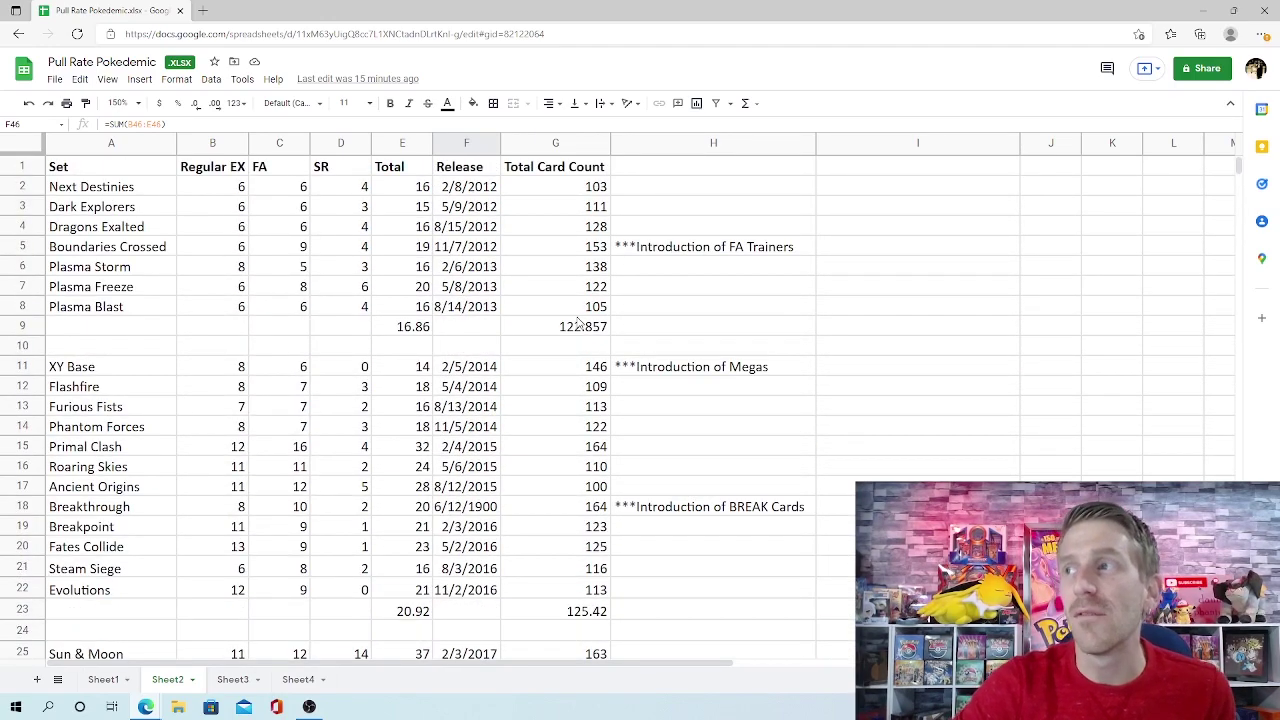
scroll(578, 321, down, 10)
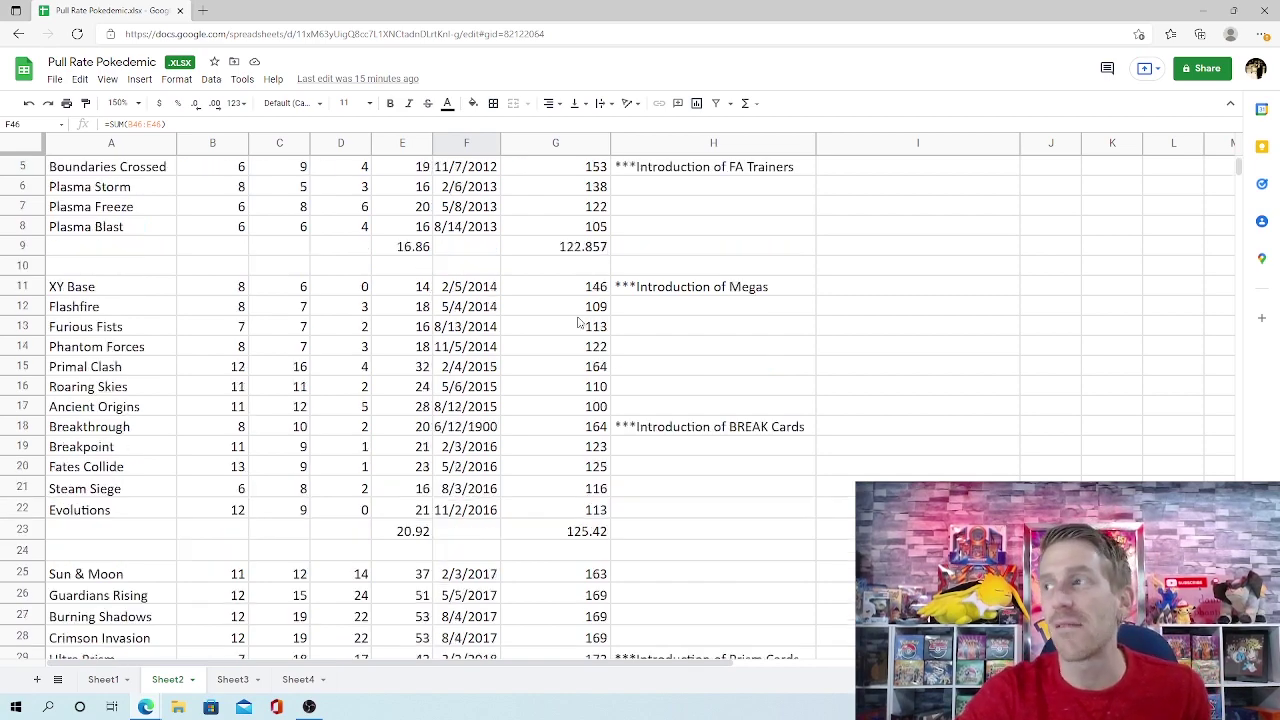
scroll(578, 321, down, 3)
scroll(578, 321, up, 4)
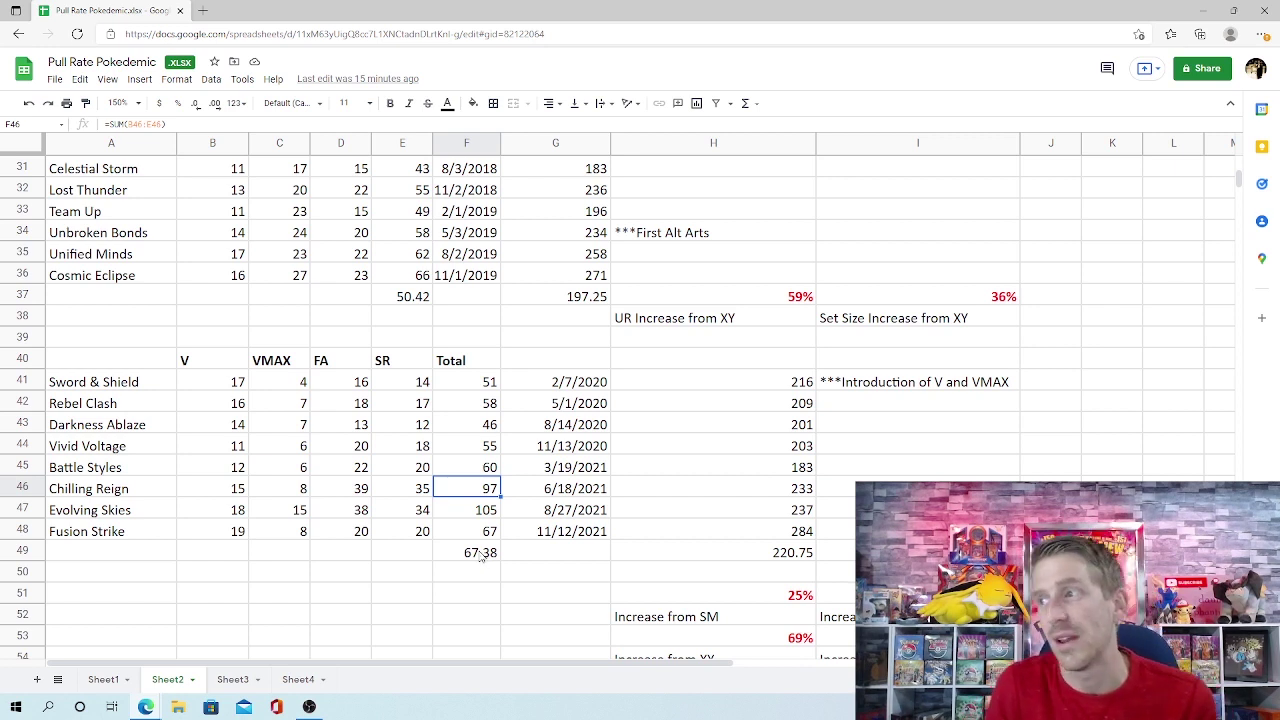
scroll(572, 462, down, 2)
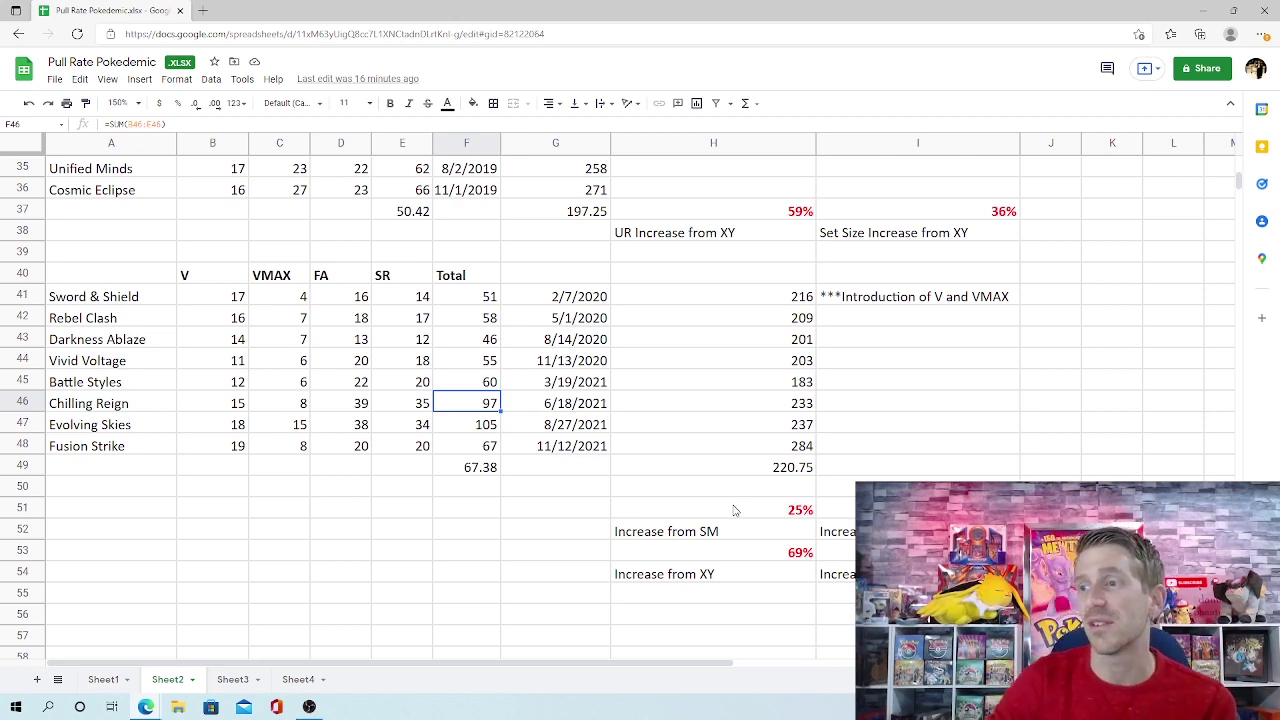
Open Sheet3 and check the XY Base row's RA Per Box, FA Per Box and Total pull rates
click(239, 685)
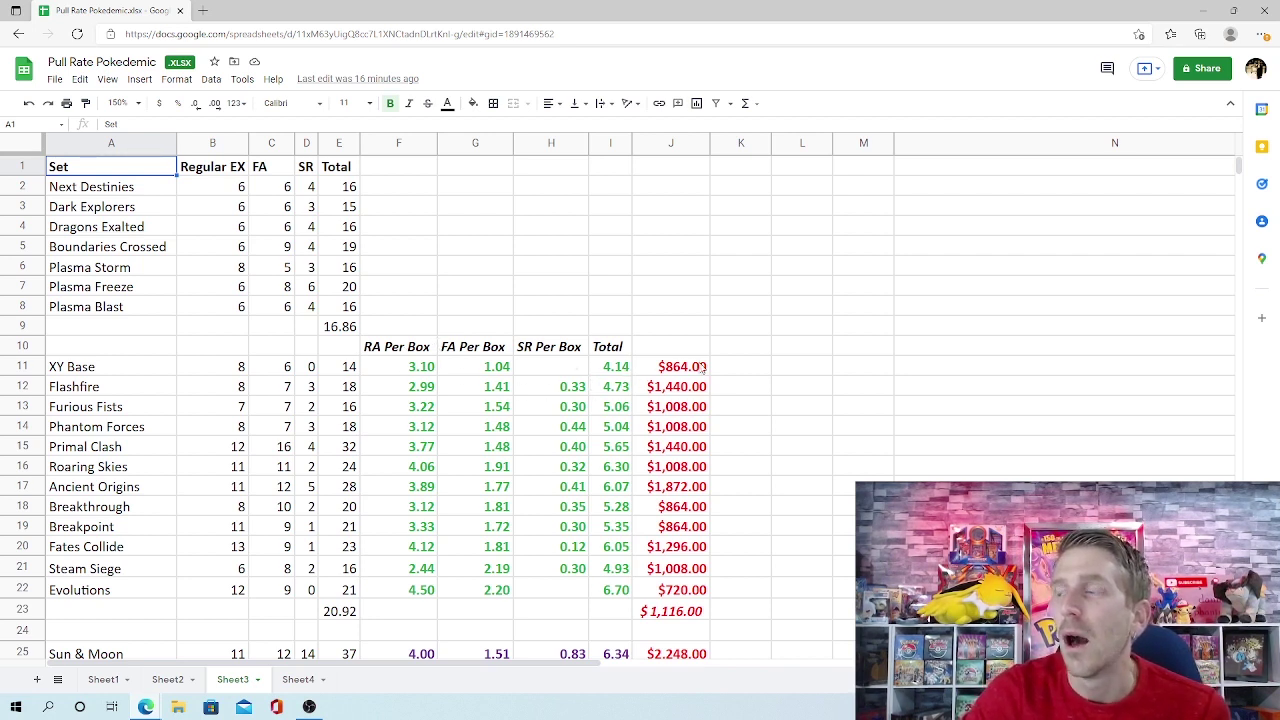
drag(690, 369, 672, 330)
click(609, 289)
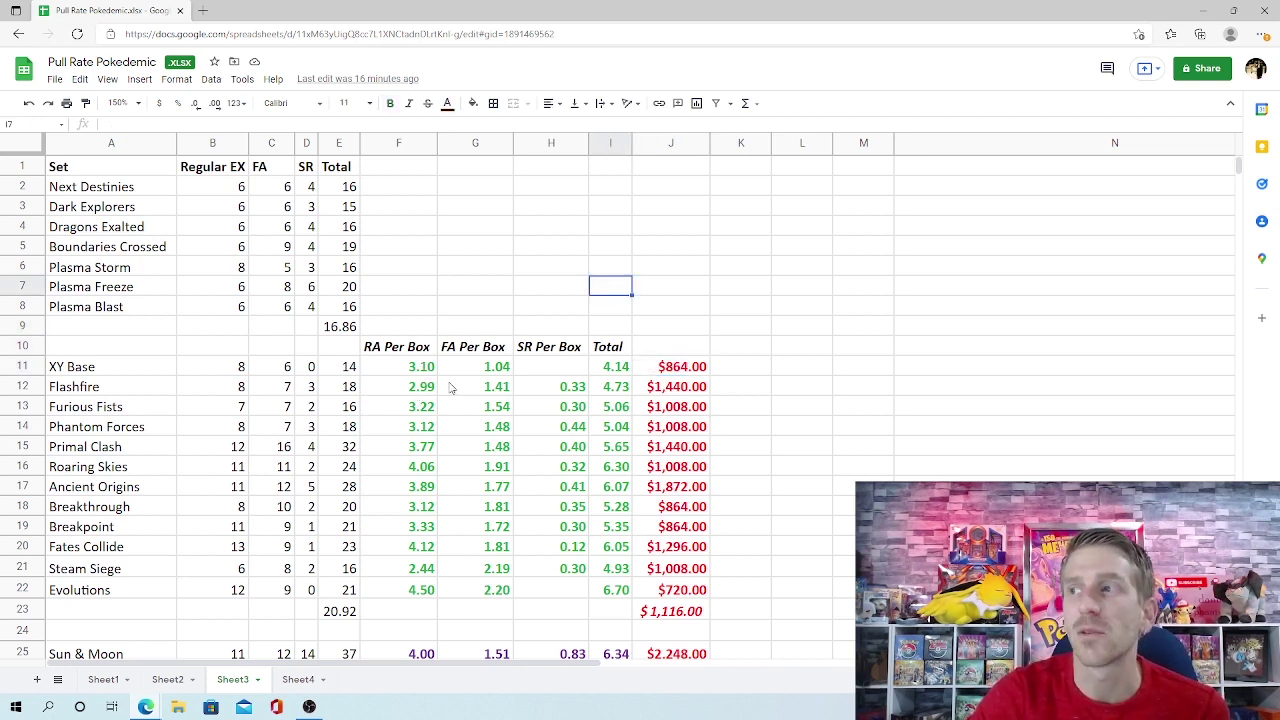
click(427, 372)
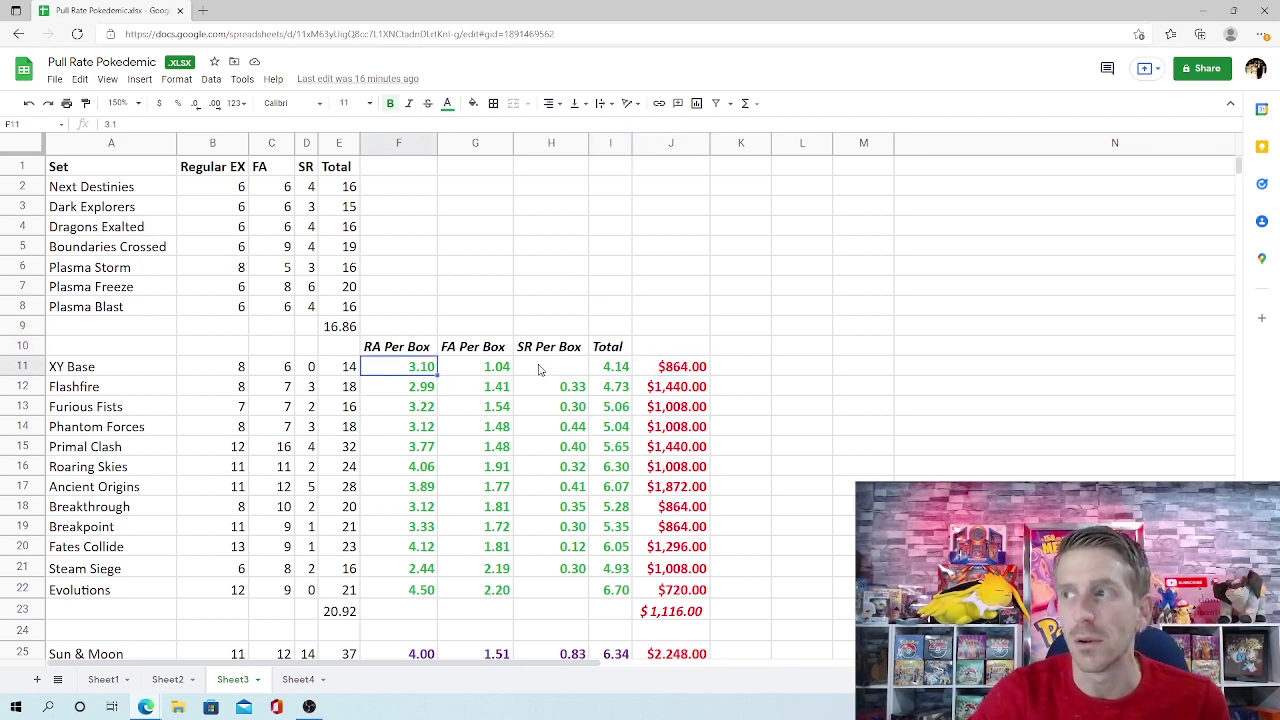
click(498, 372)
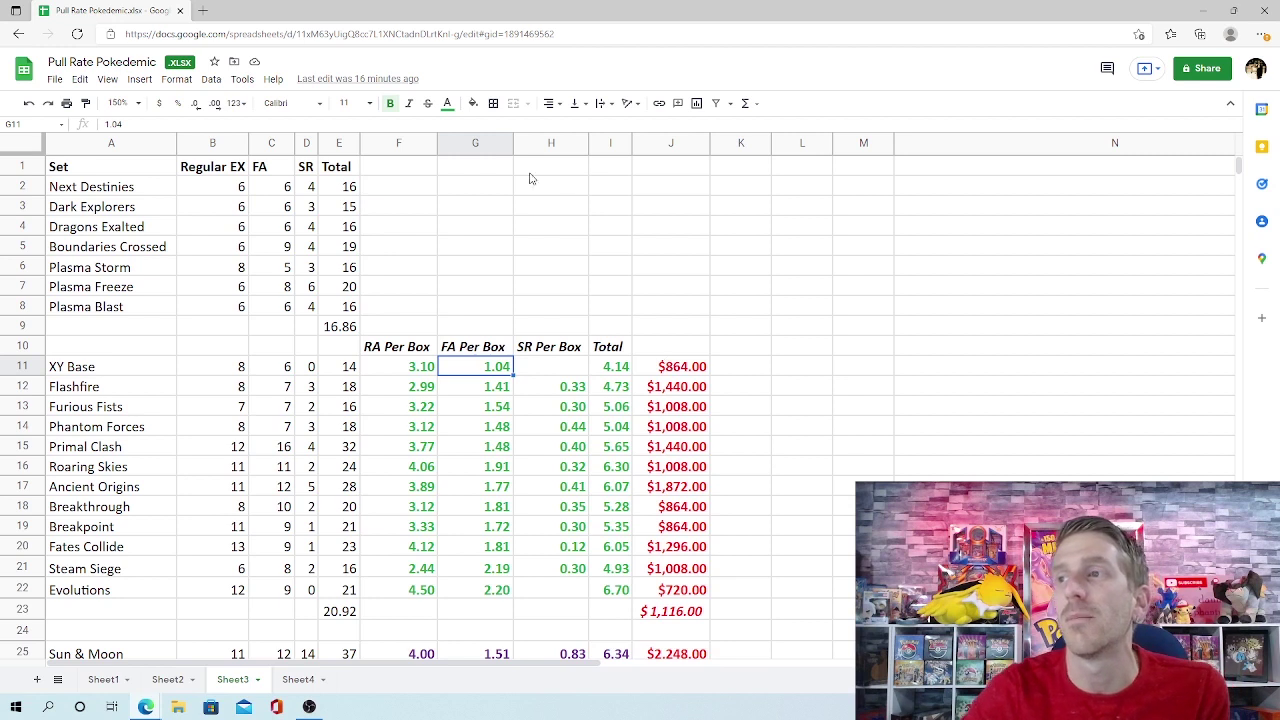
click(620, 366)
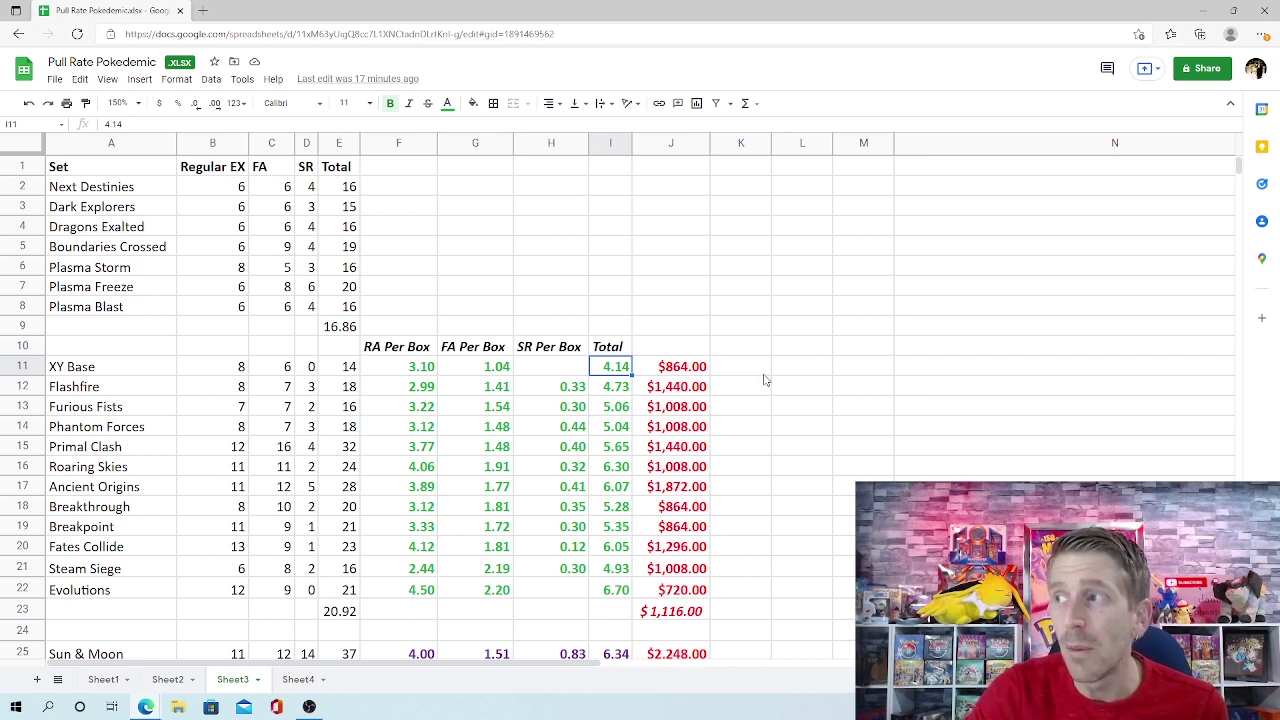
Check the XY Base row's dollar amount against its FA Per Box rate and FA card count
click(698, 370)
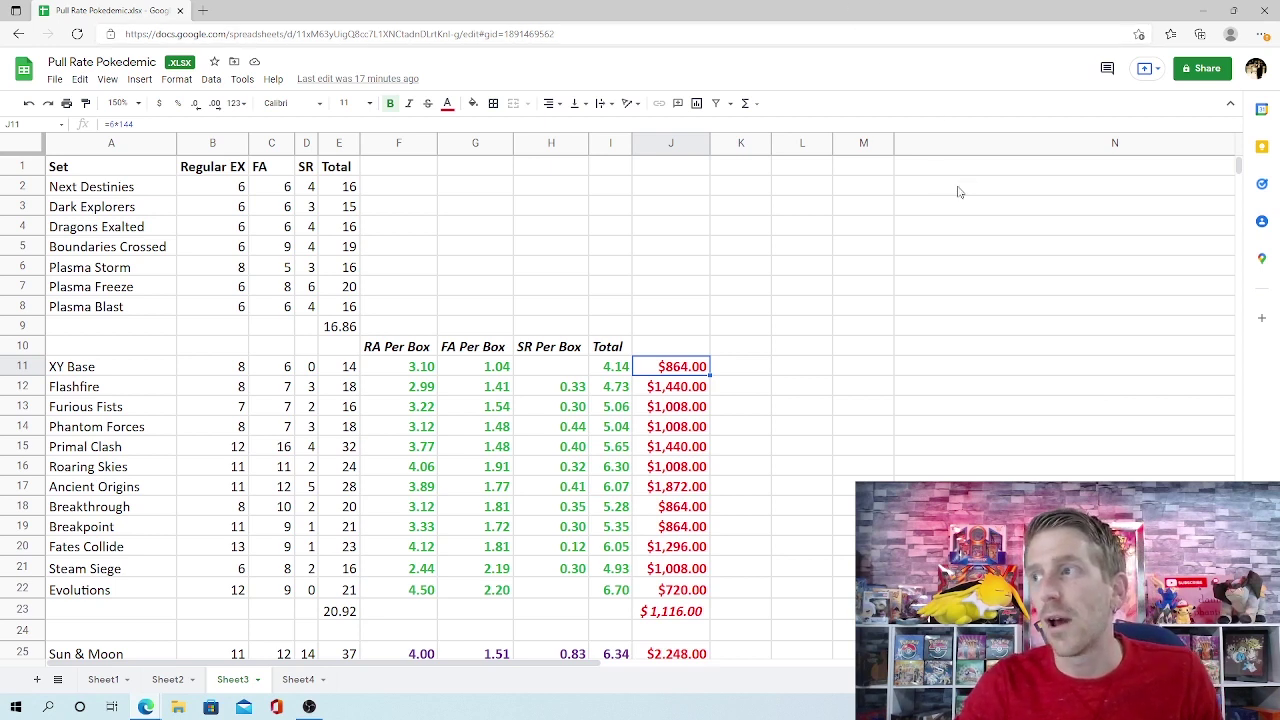
click(731, 377)
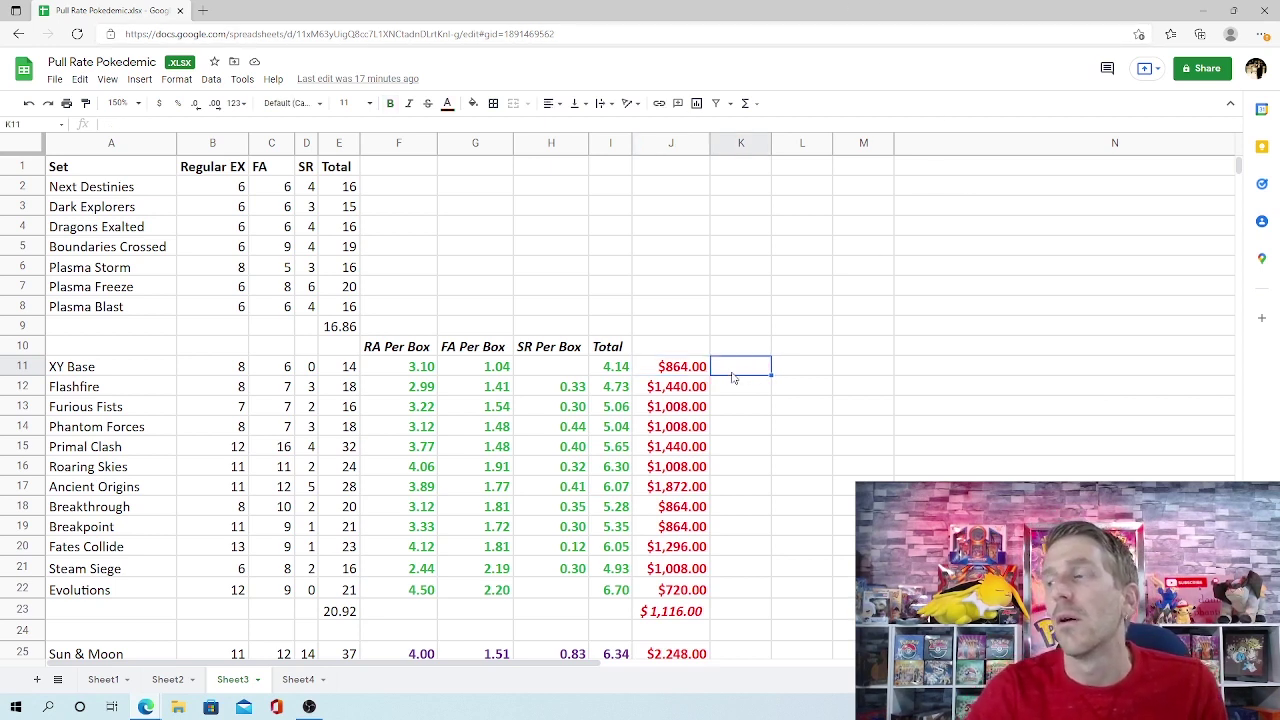
click(500, 373)
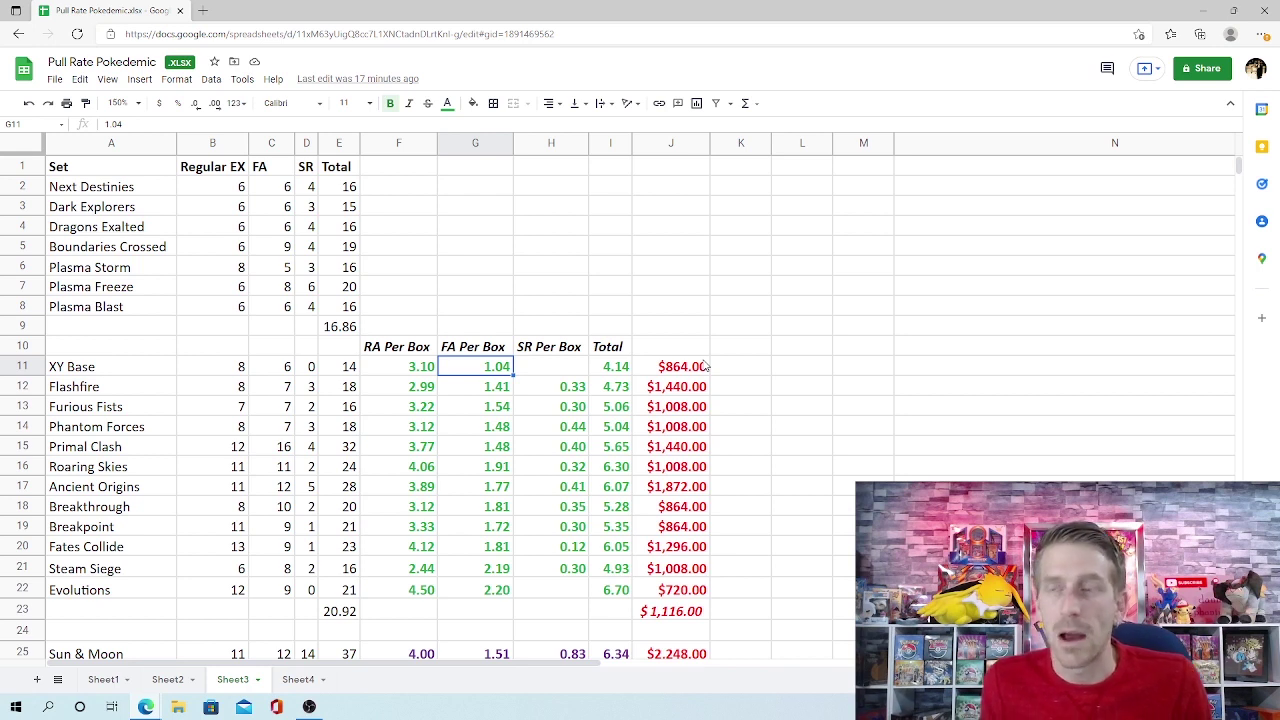
click(279, 372)
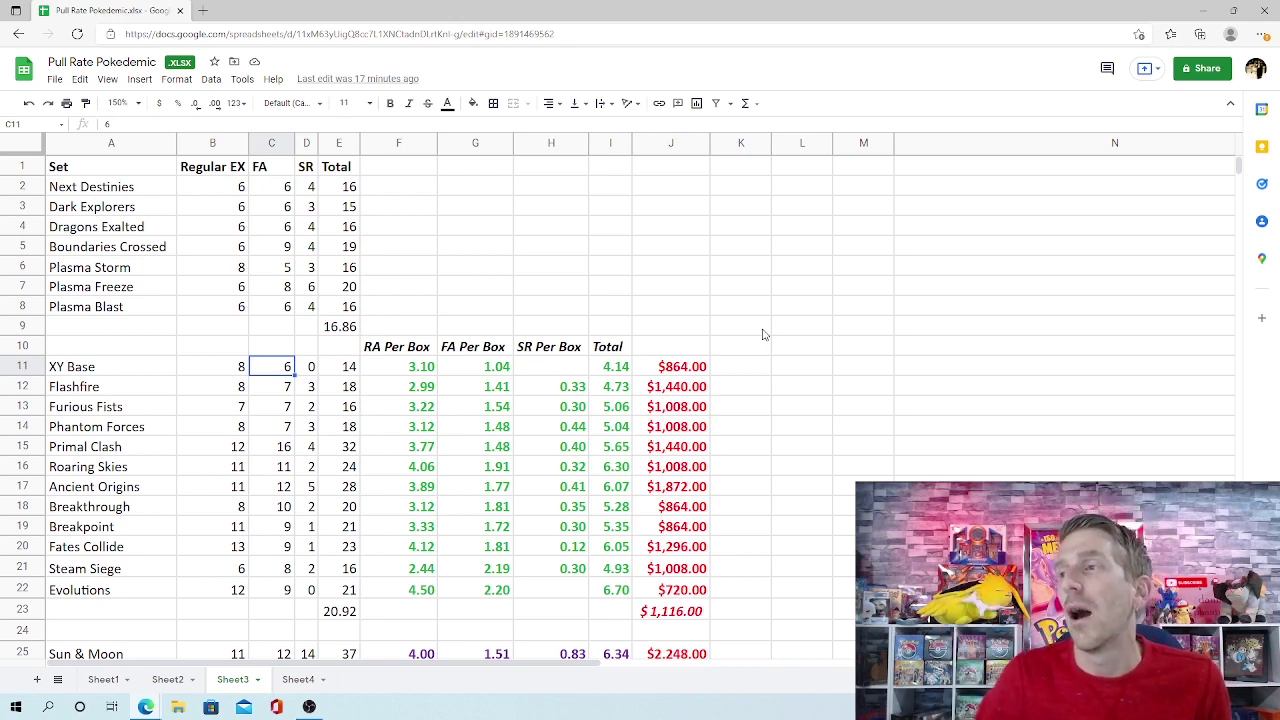
click(695, 364)
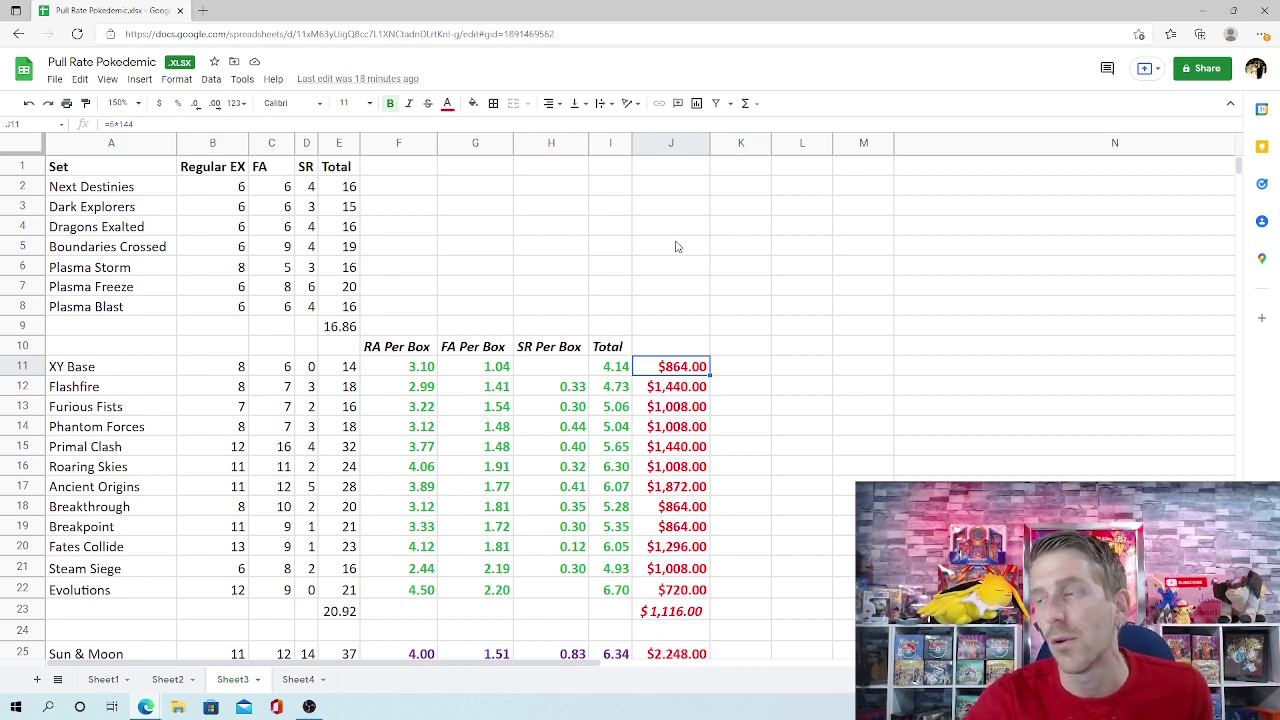
Examine Flashfire's RA and FA rates, Steam Siege's FA rate, and the ultra-rare totals of Primal Clash and Roaring Skies
click(430, 390)
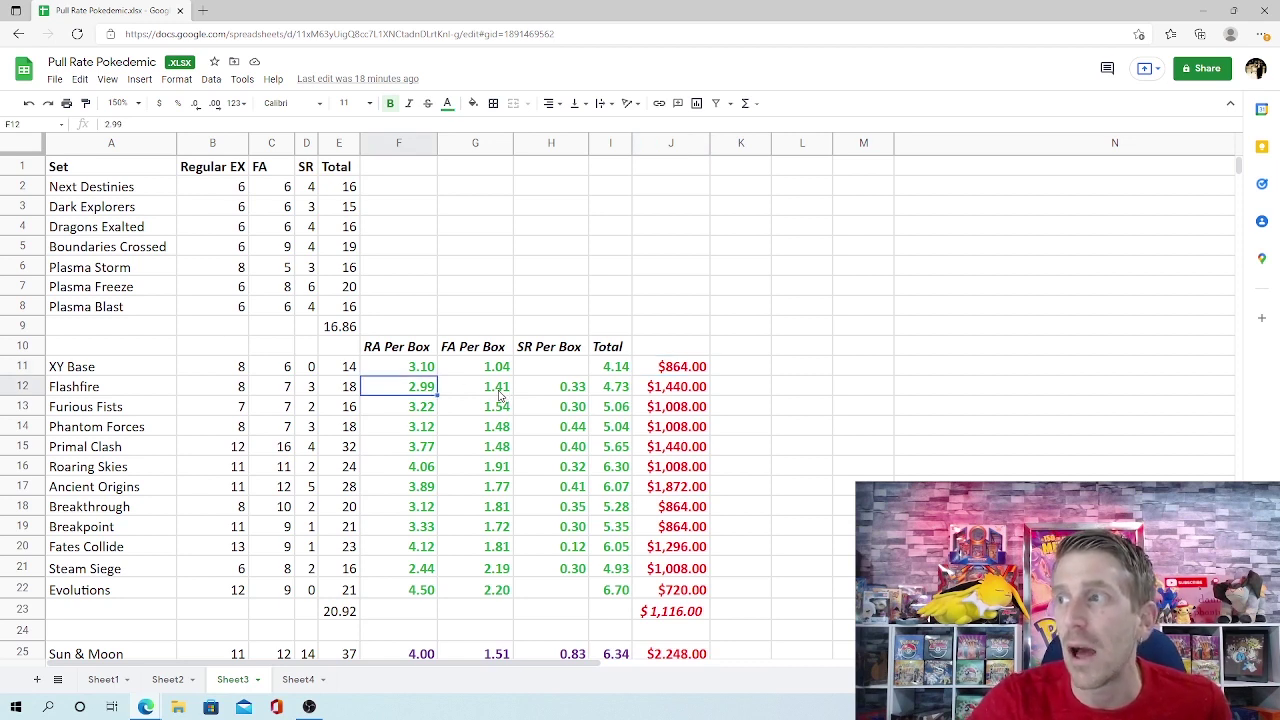
click(499, 393)
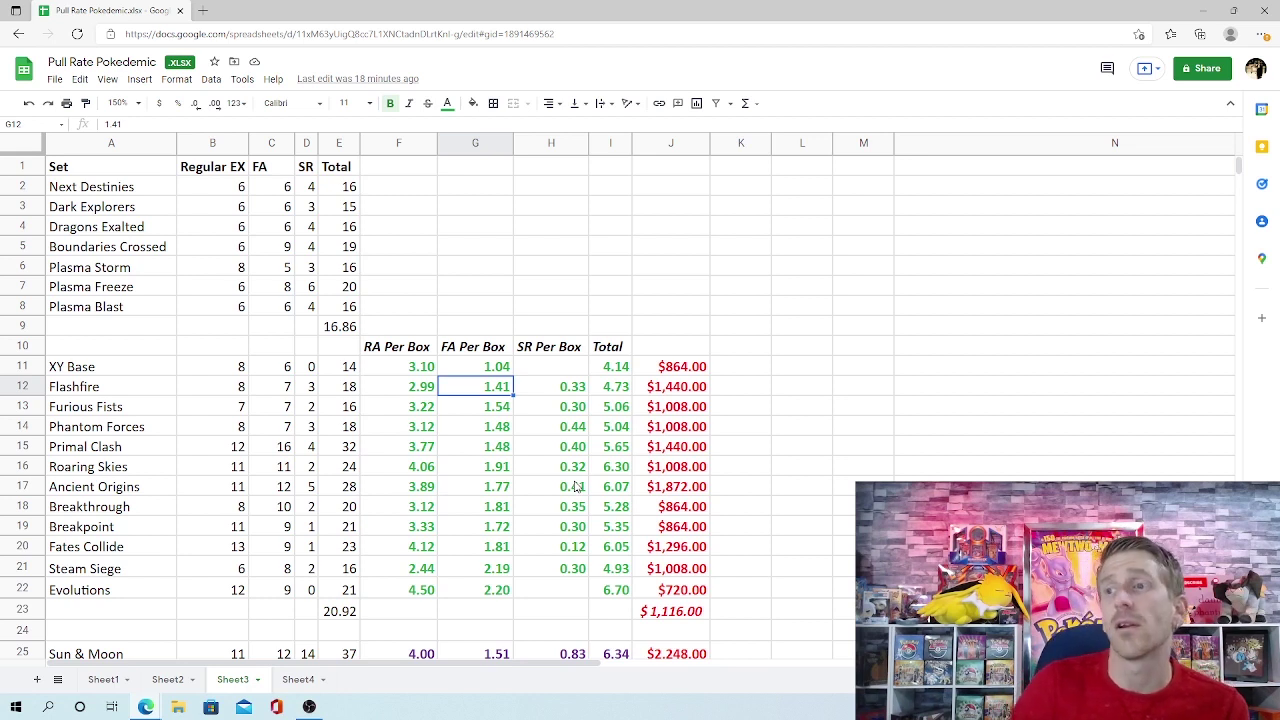
click(482, 576)
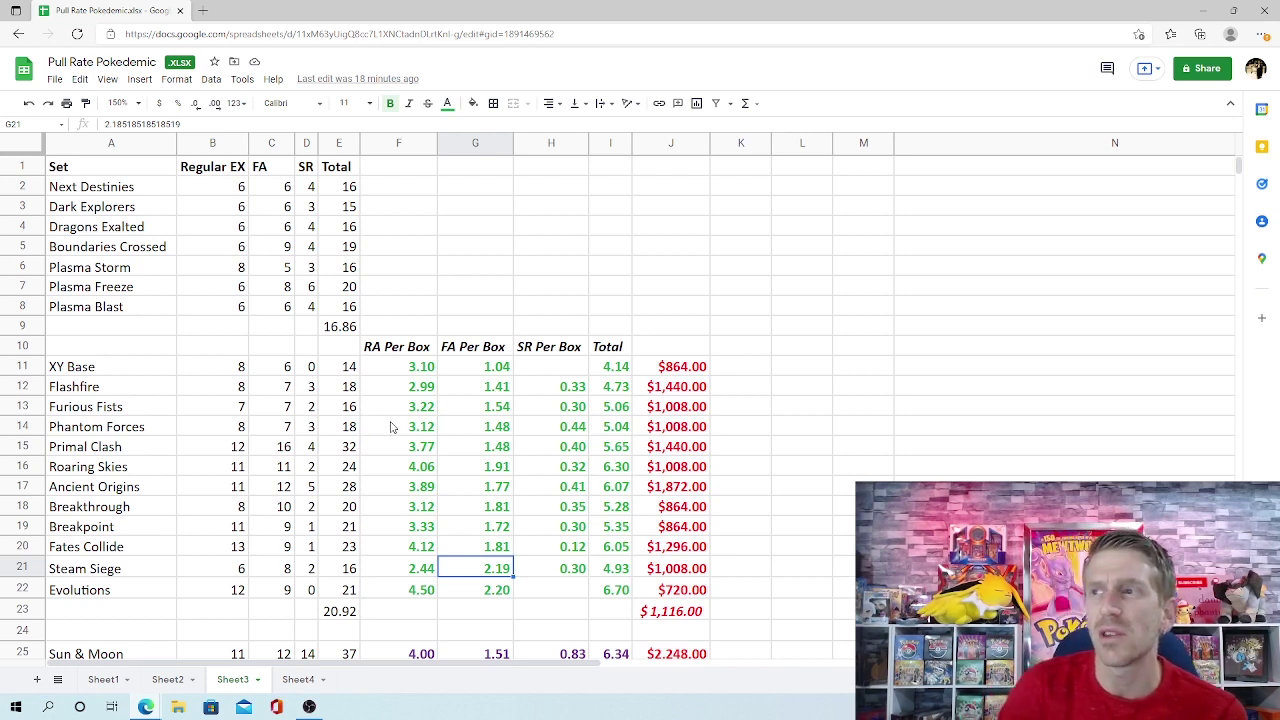
click(350, 452)
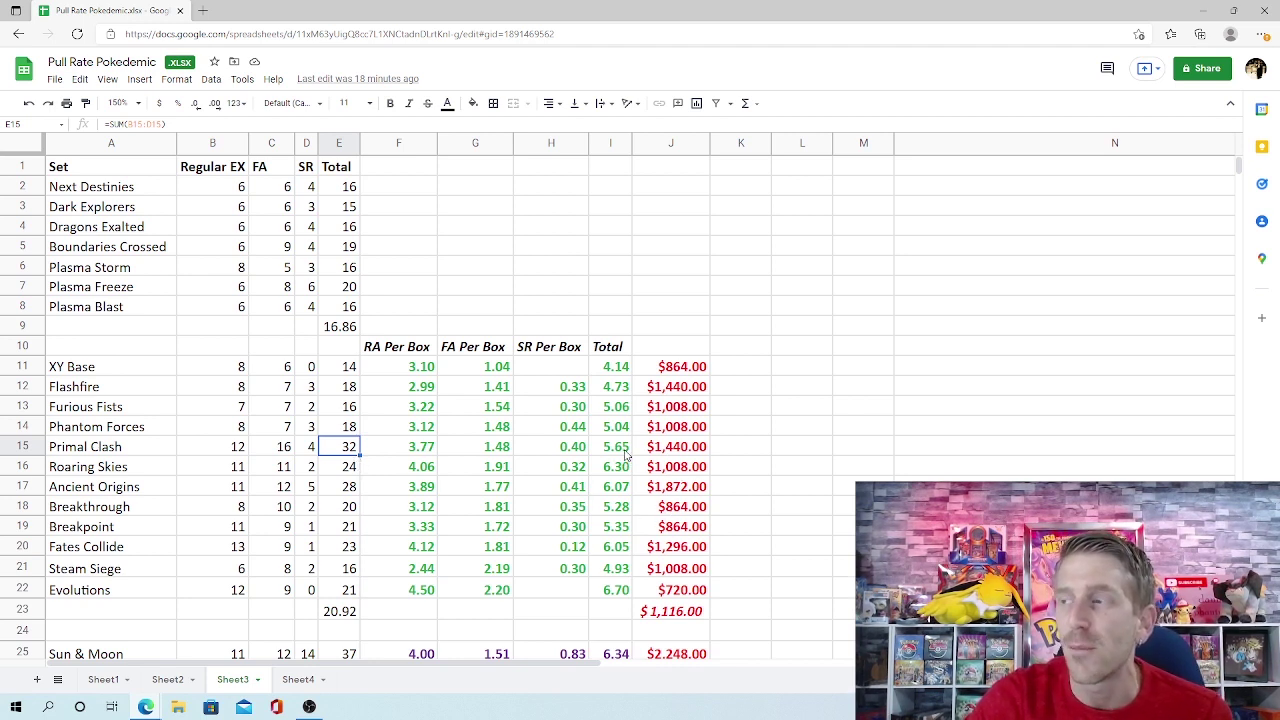
click(356, 468)
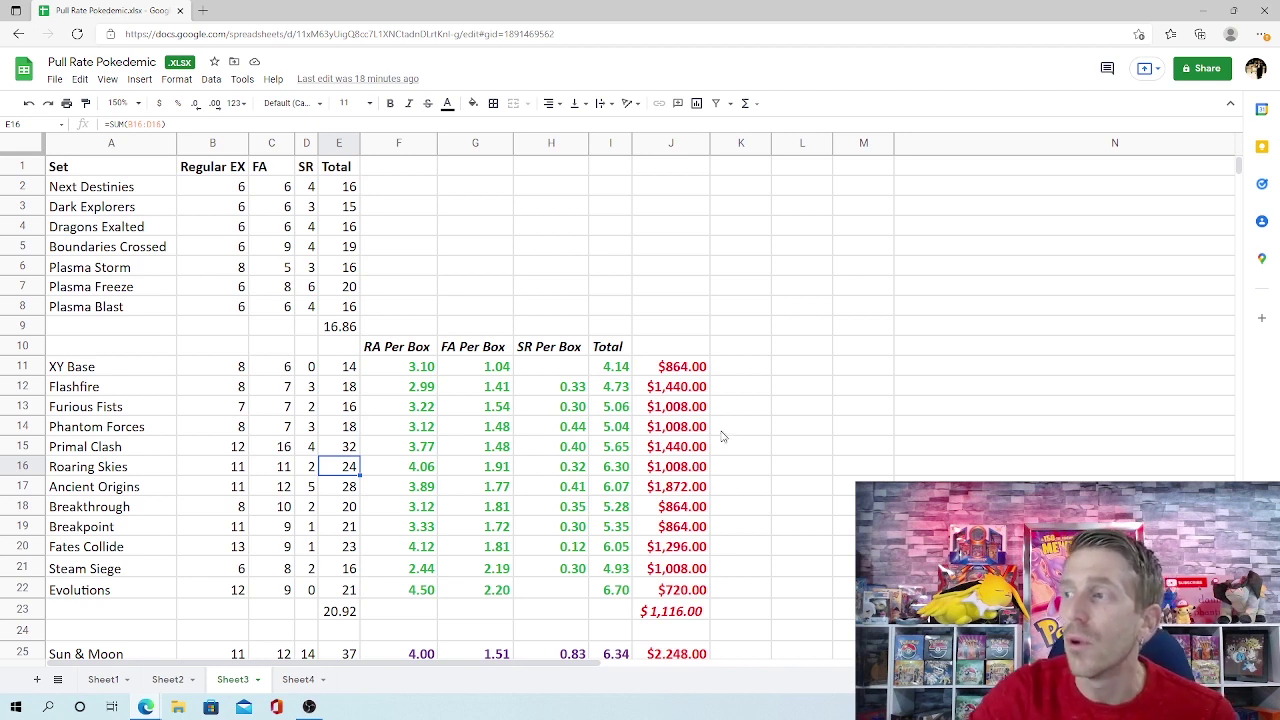
Examine the Ancient Origins row's dollar amount, SR count, SR Per Box rate and Total pull rate
click(679, 492)
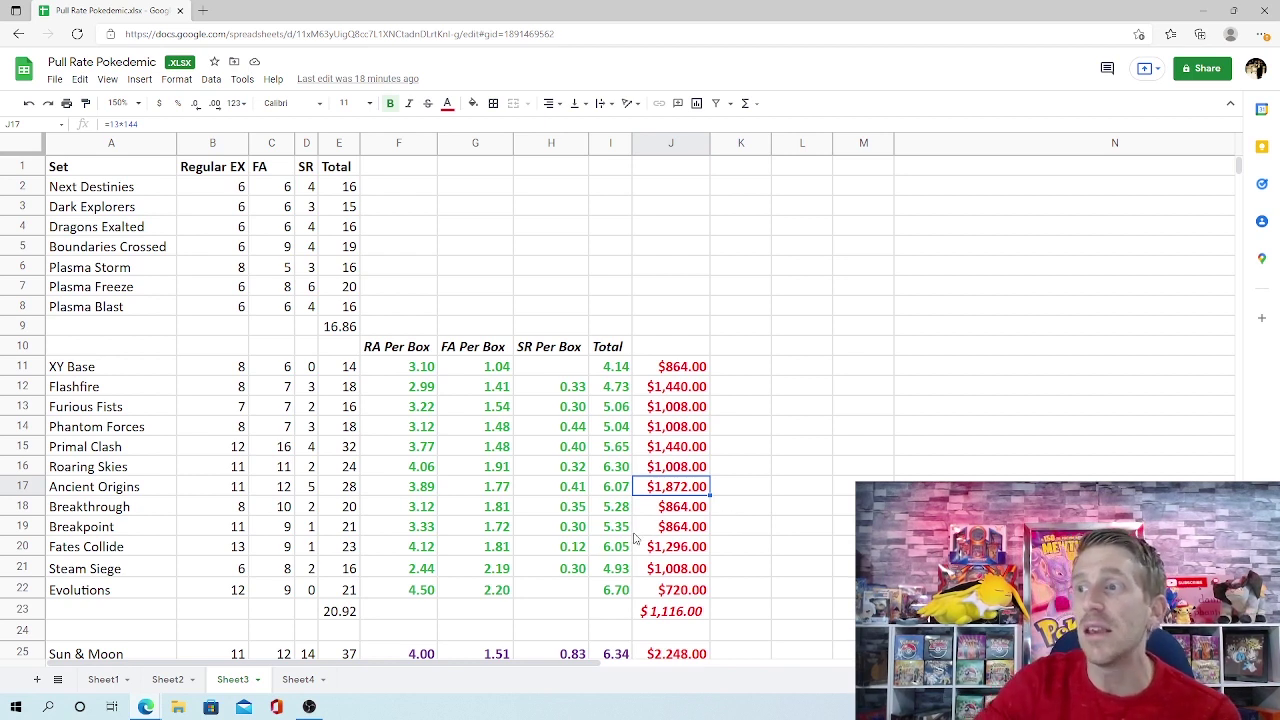
click(311, 488)
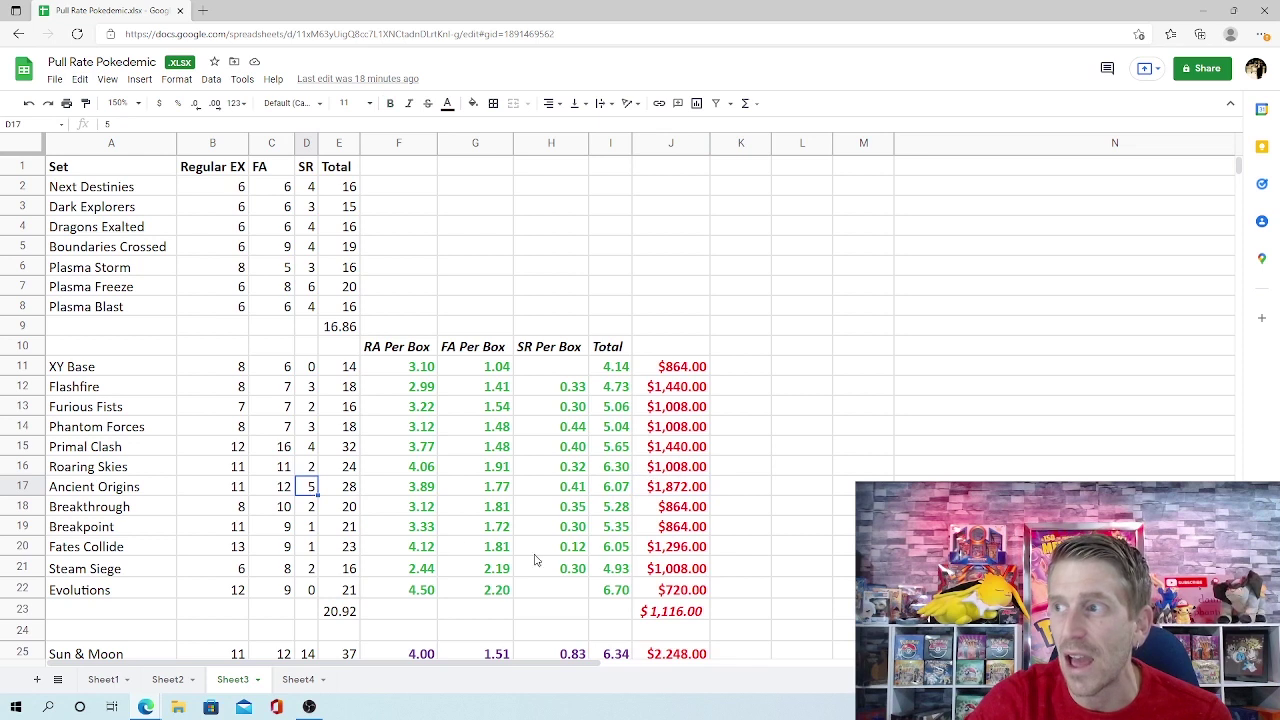
click(575, 487)
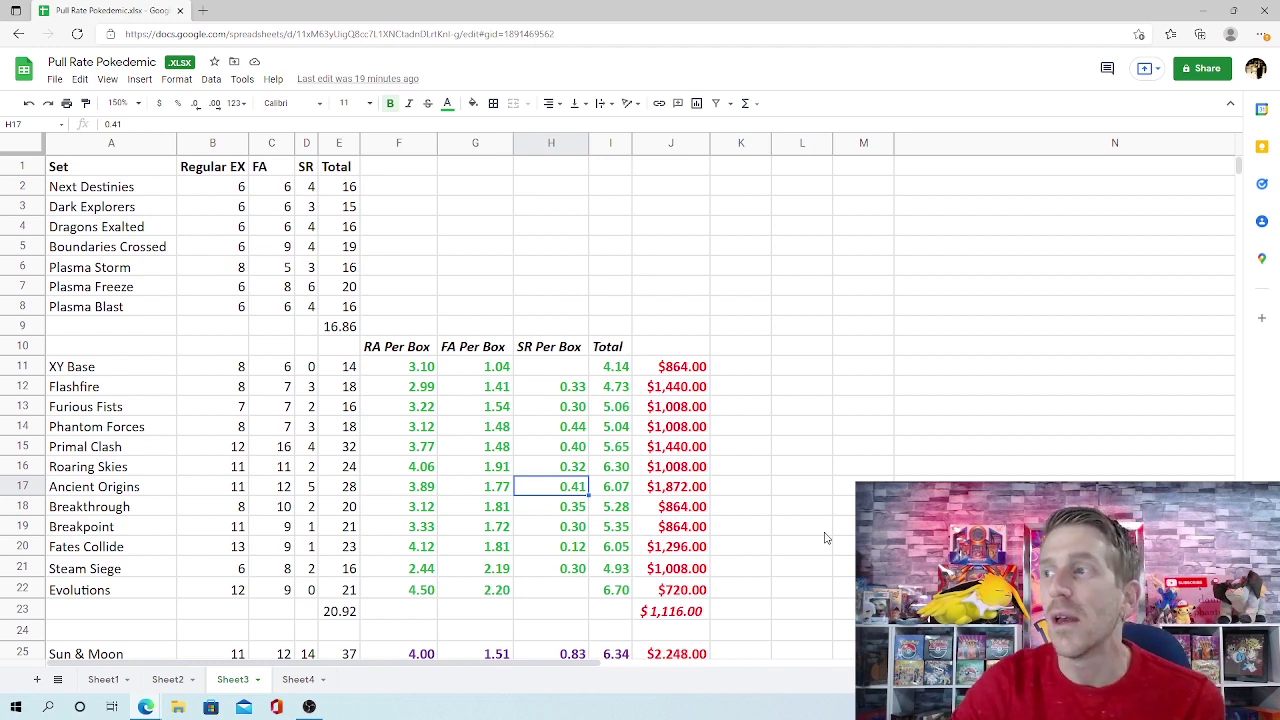
click(673, 490)
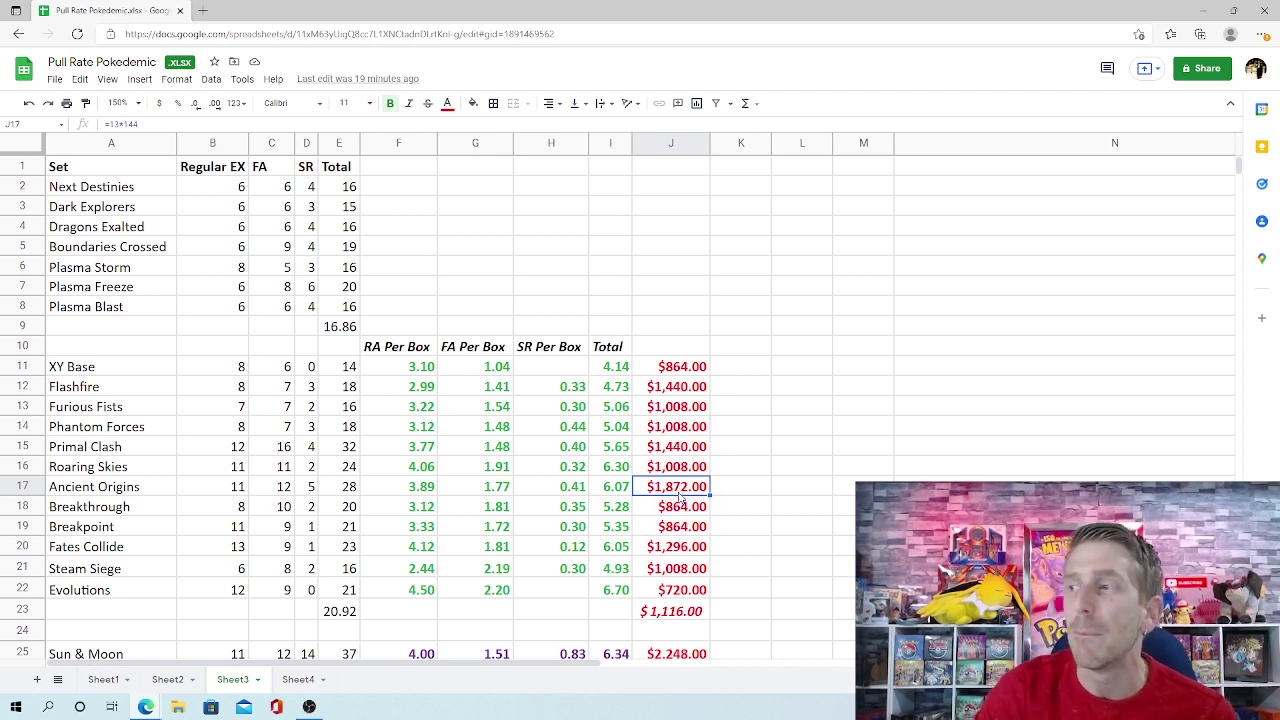
click(614, 488)
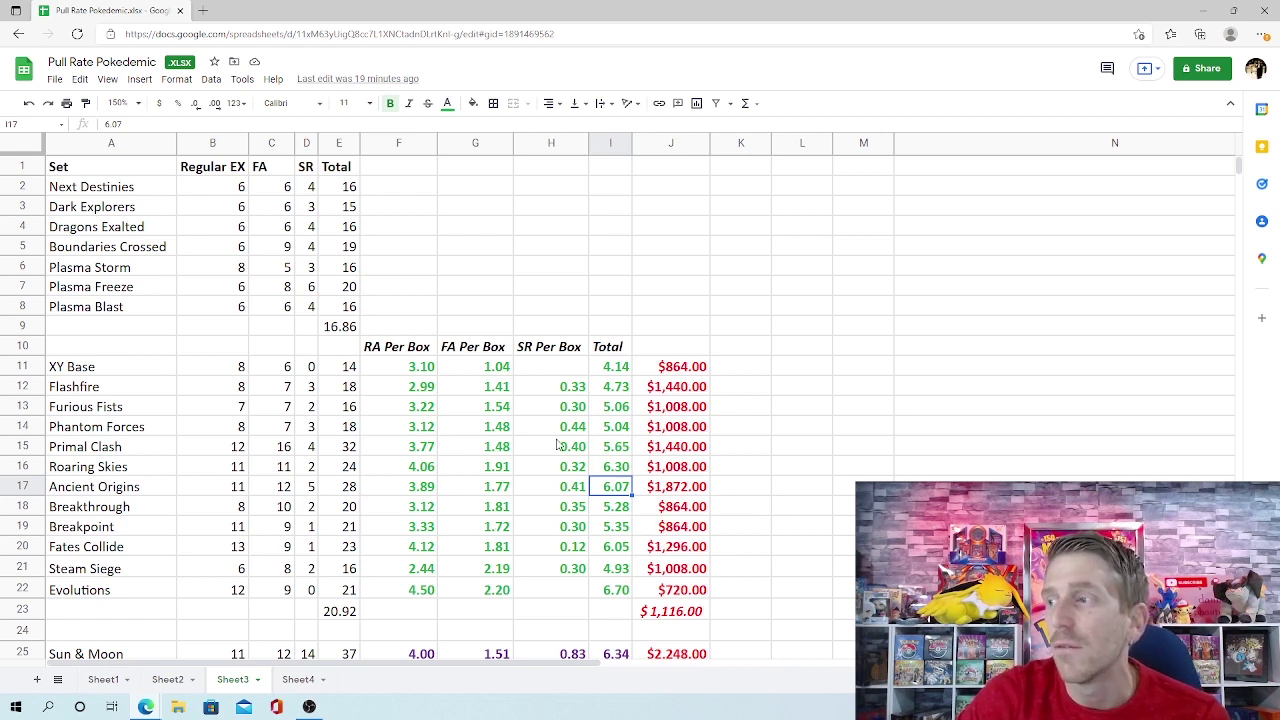
Check the Steam Siege row's ultra-rare total and per-box pull rates, and compare its SR Per Box rate with Fates Collide's
click(604, 568)
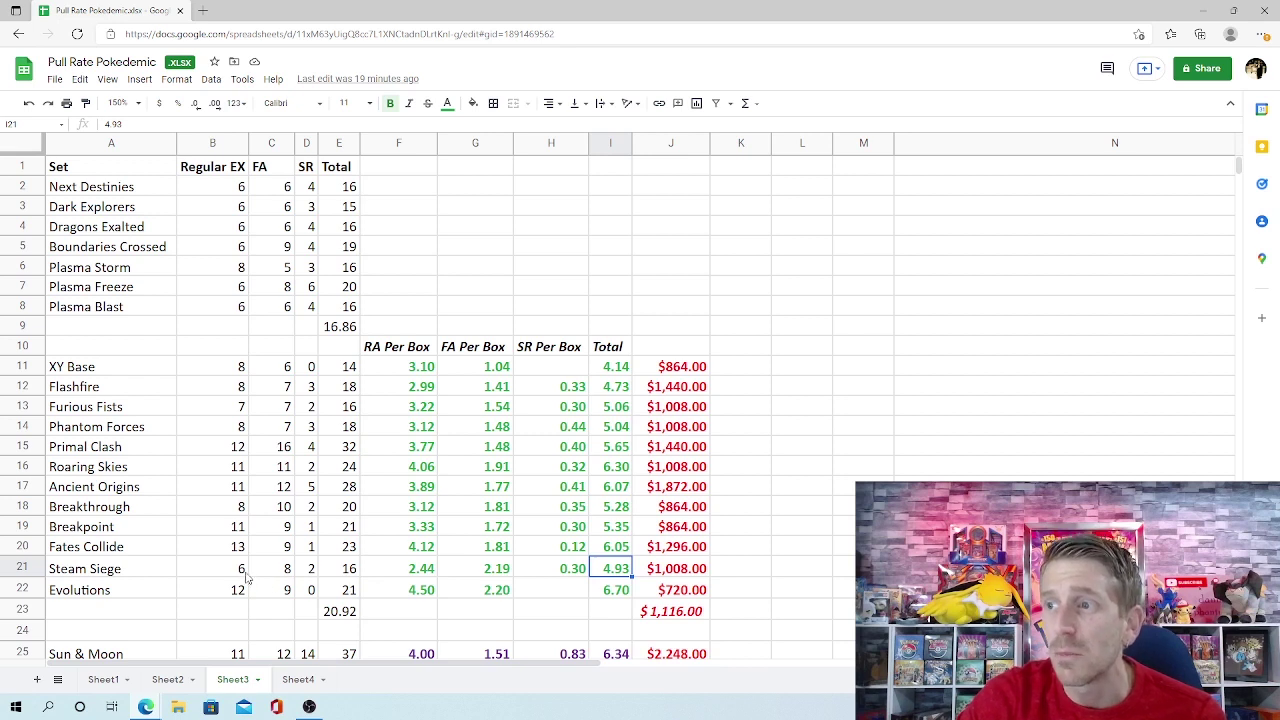
click(352, 570)
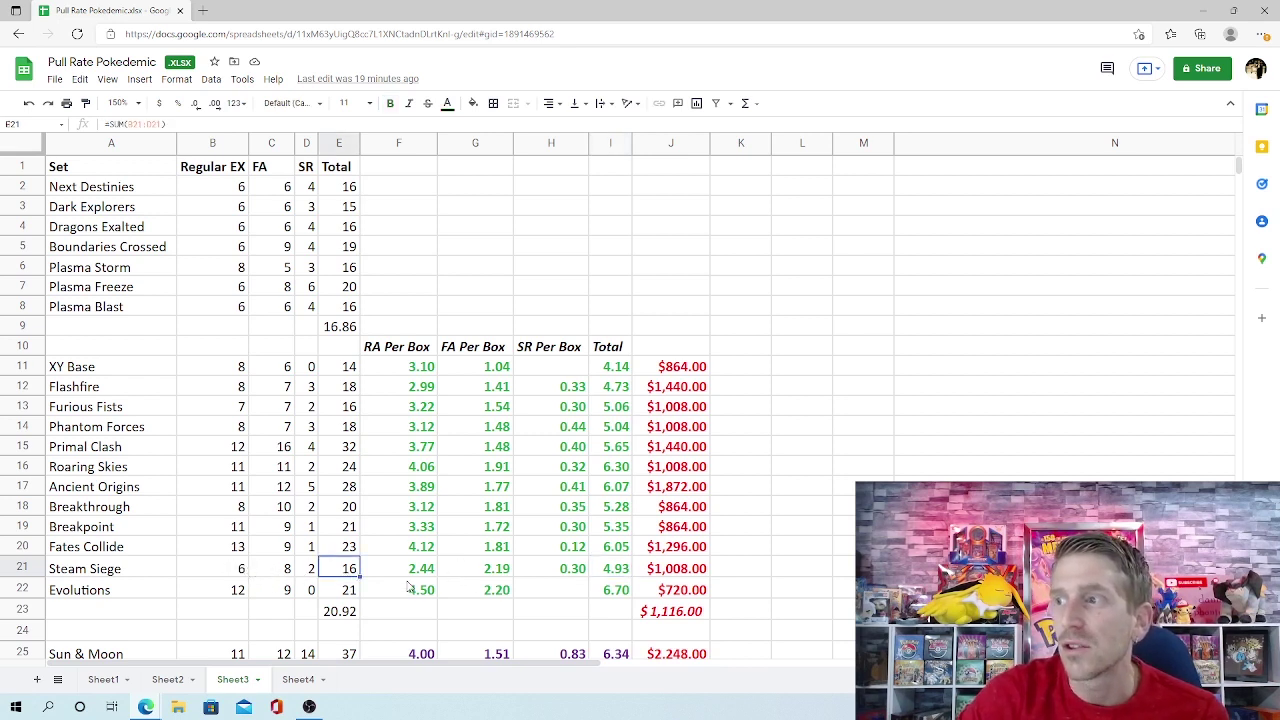
key(Right)
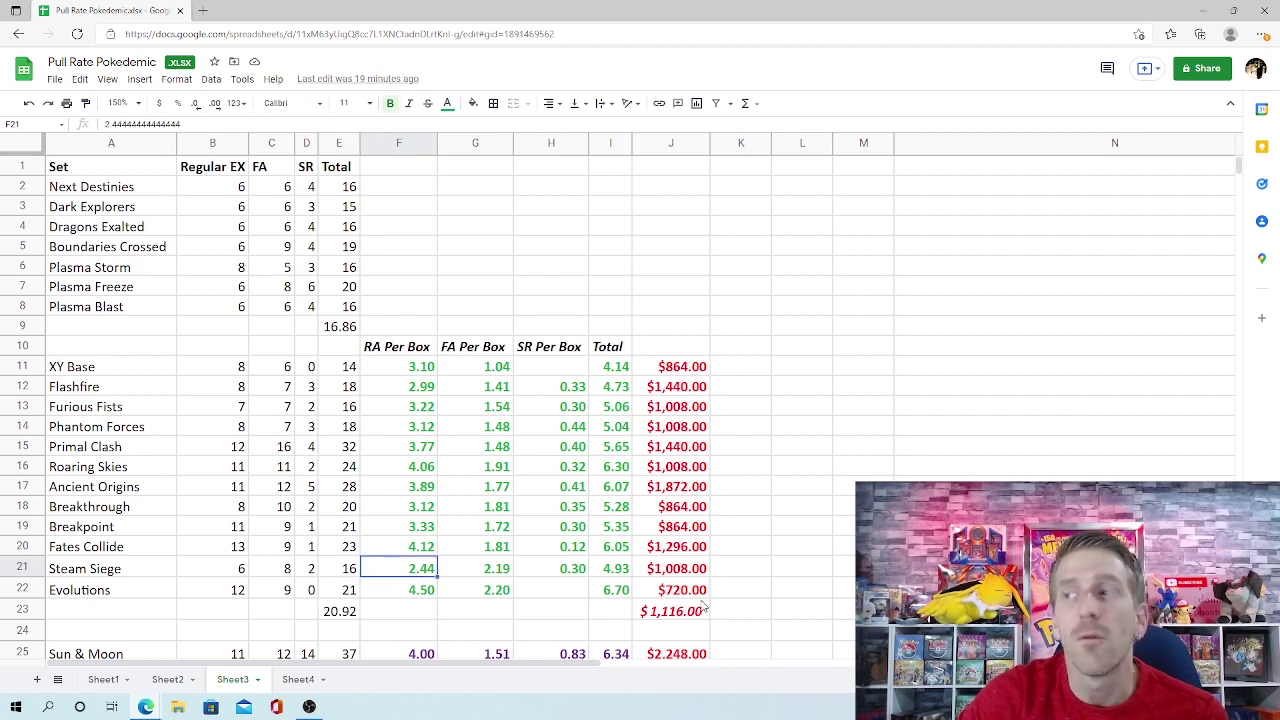
click(500, 569)
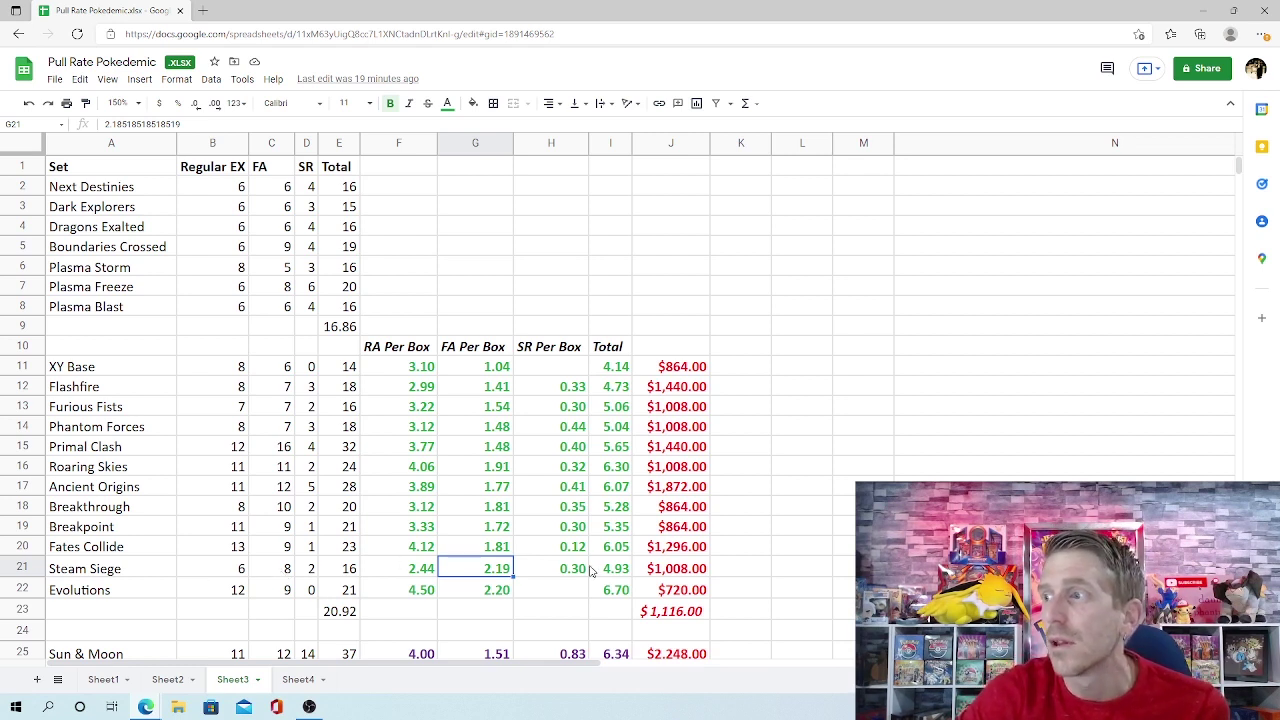
click(548, 569)
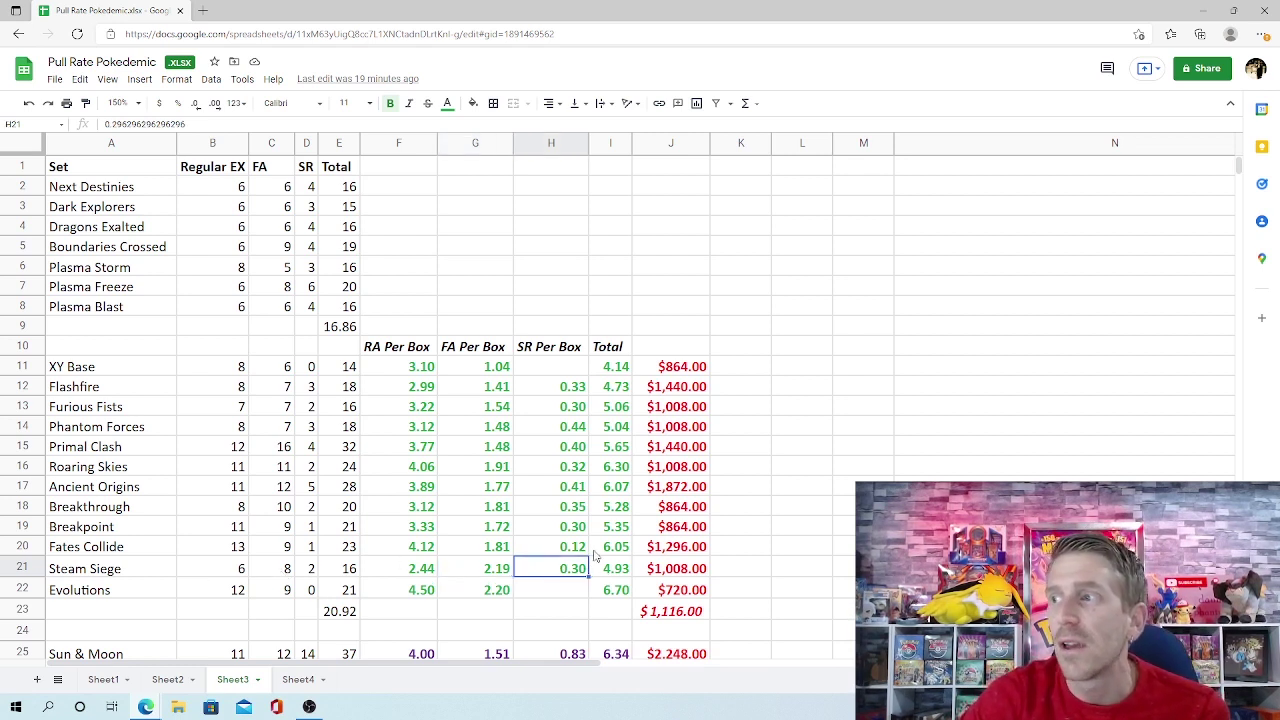
click(545, 548)
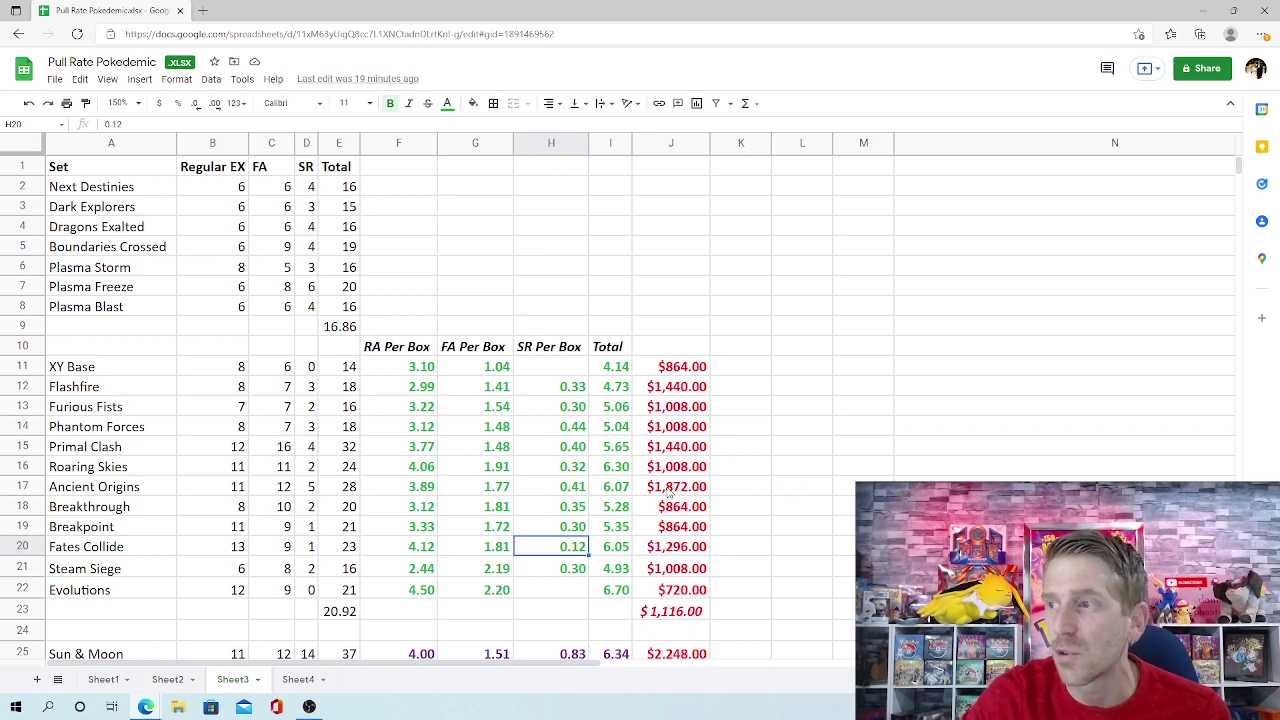
Examine the SR Per Box rates and SR card counts of the sets from Sun & Moon to Cosmic Eclipse
scroll(735, 616, down, 5)
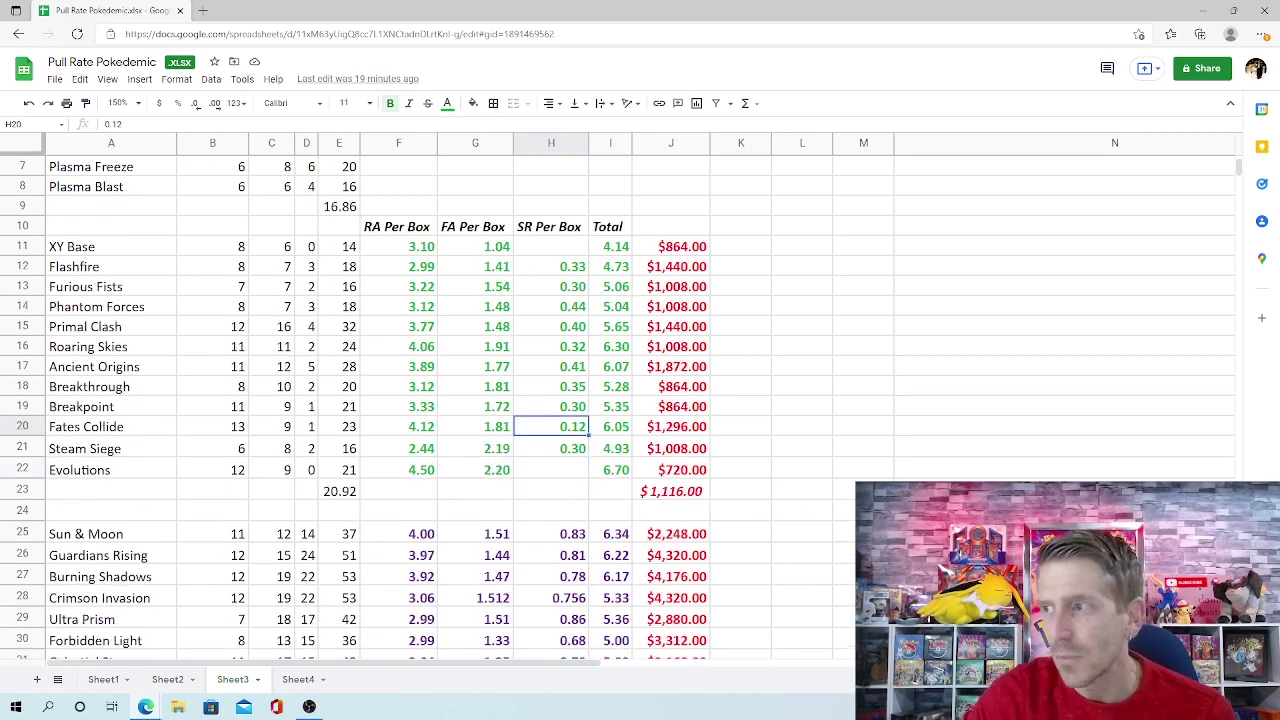
scroll(690, 505, down, 1)
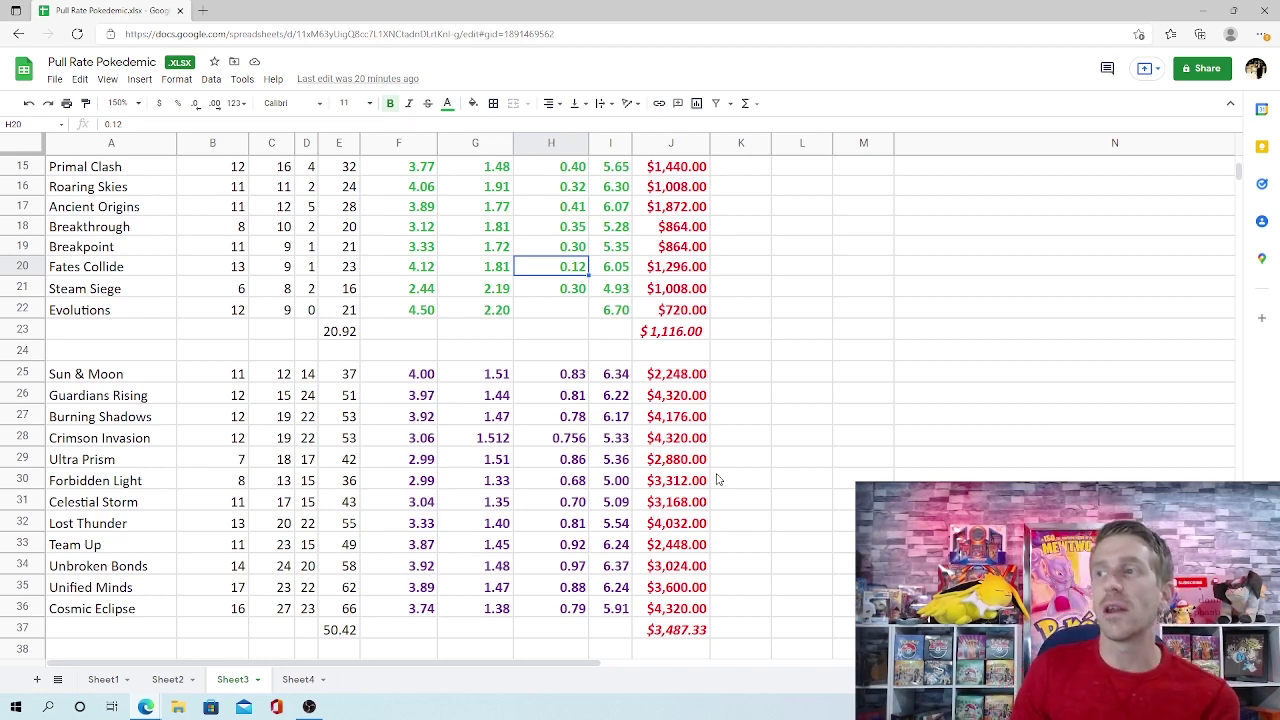
click(572, 378)
drag(585, 380, 563, 608)
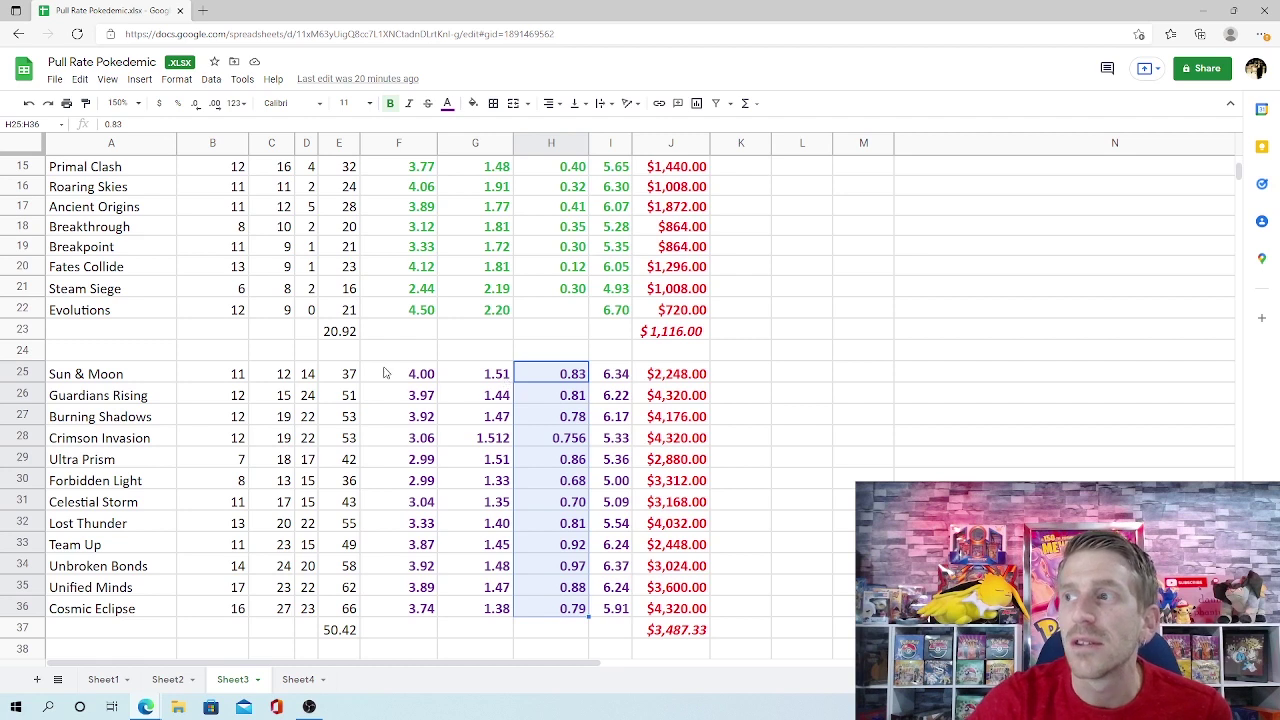
drag(310, 376, 307, 583)
scroll(310, 350, up, 1)
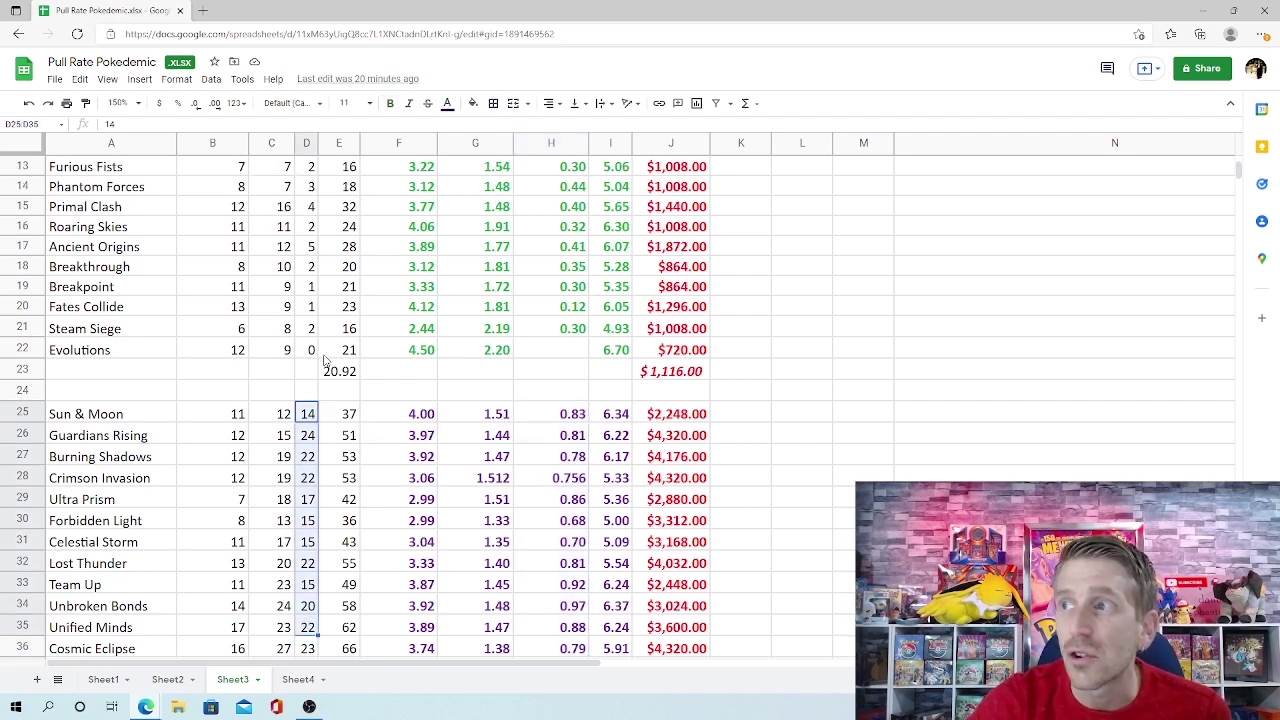
scroll(312, 340, down, 1)
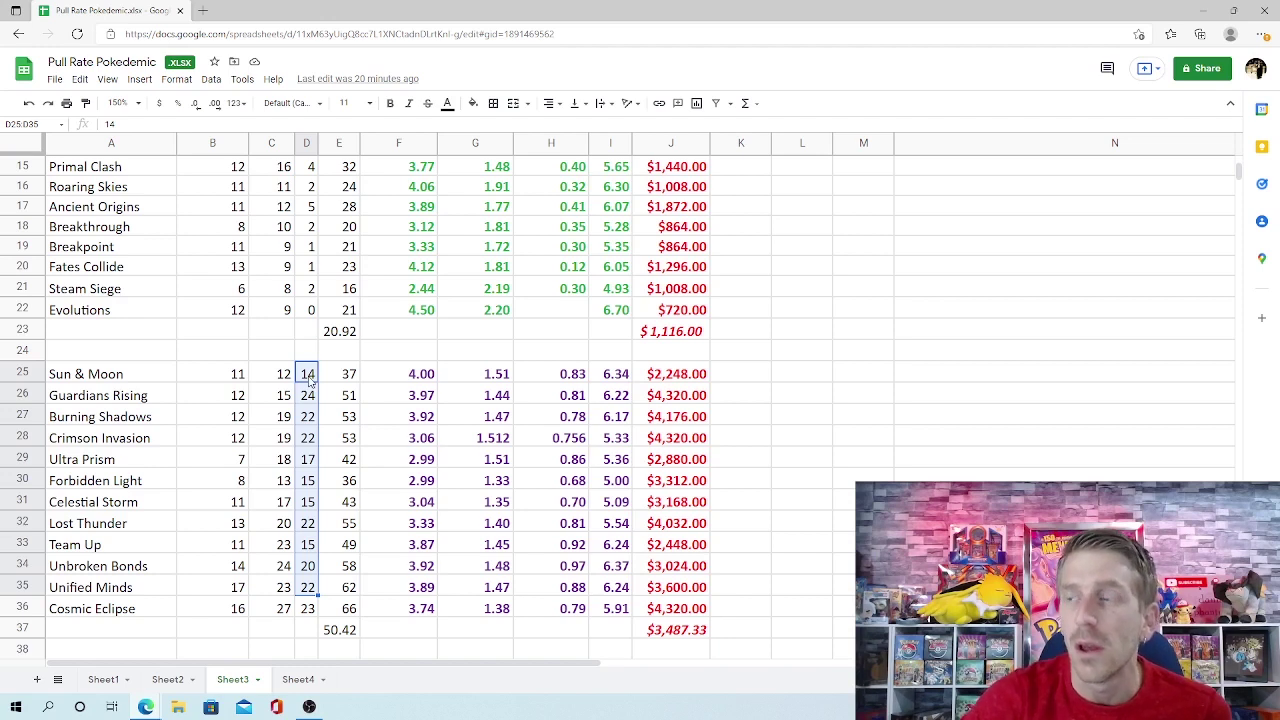
click(304, 399)
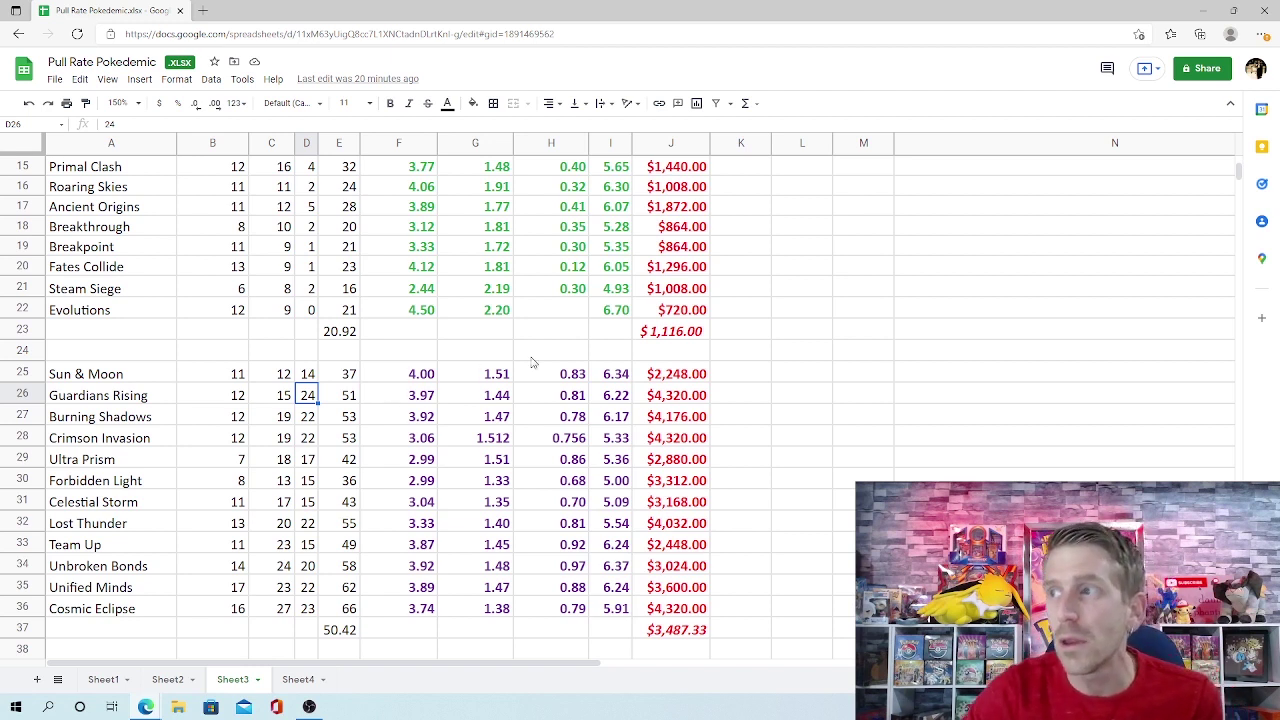
Check the Sun & Moon row's RA, FA and SR Per Box rates and its dollar amount against the XY-era sets
scroll(415, 290, up, 2)
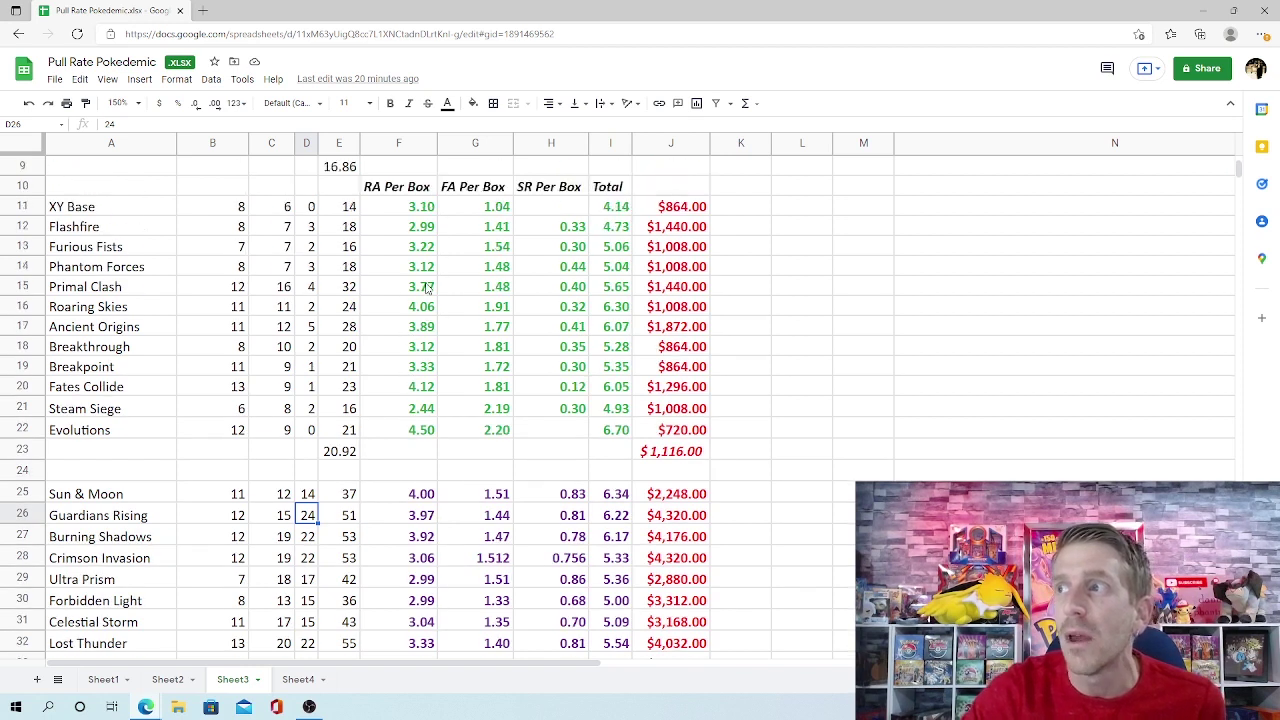
scroll(423, 290, down, 2)
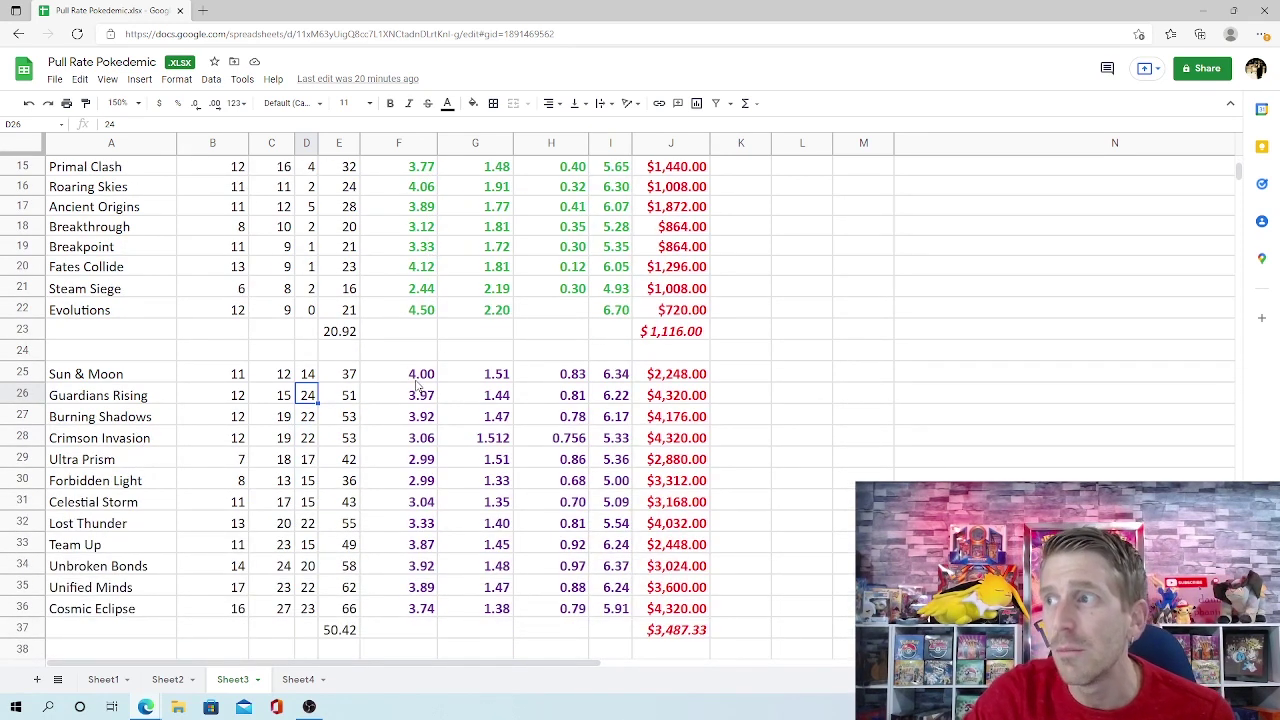
click(419, 378)
click(507, 381)
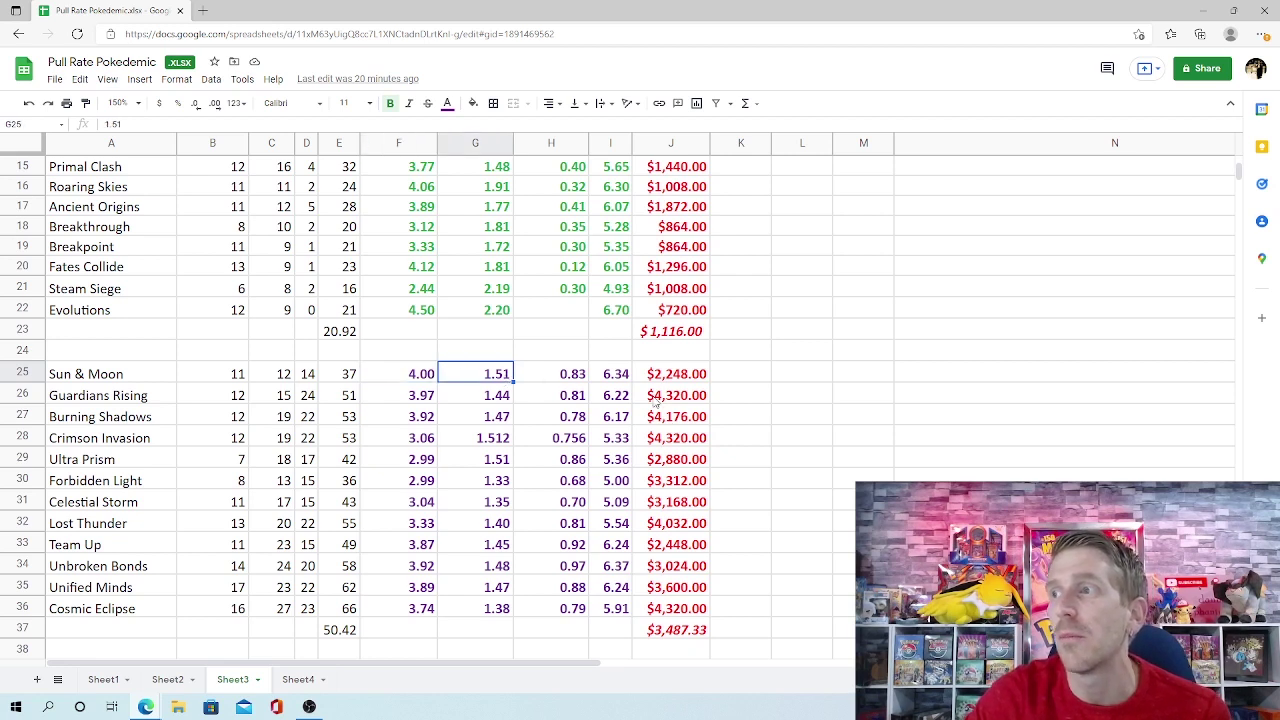
click(582, 377)
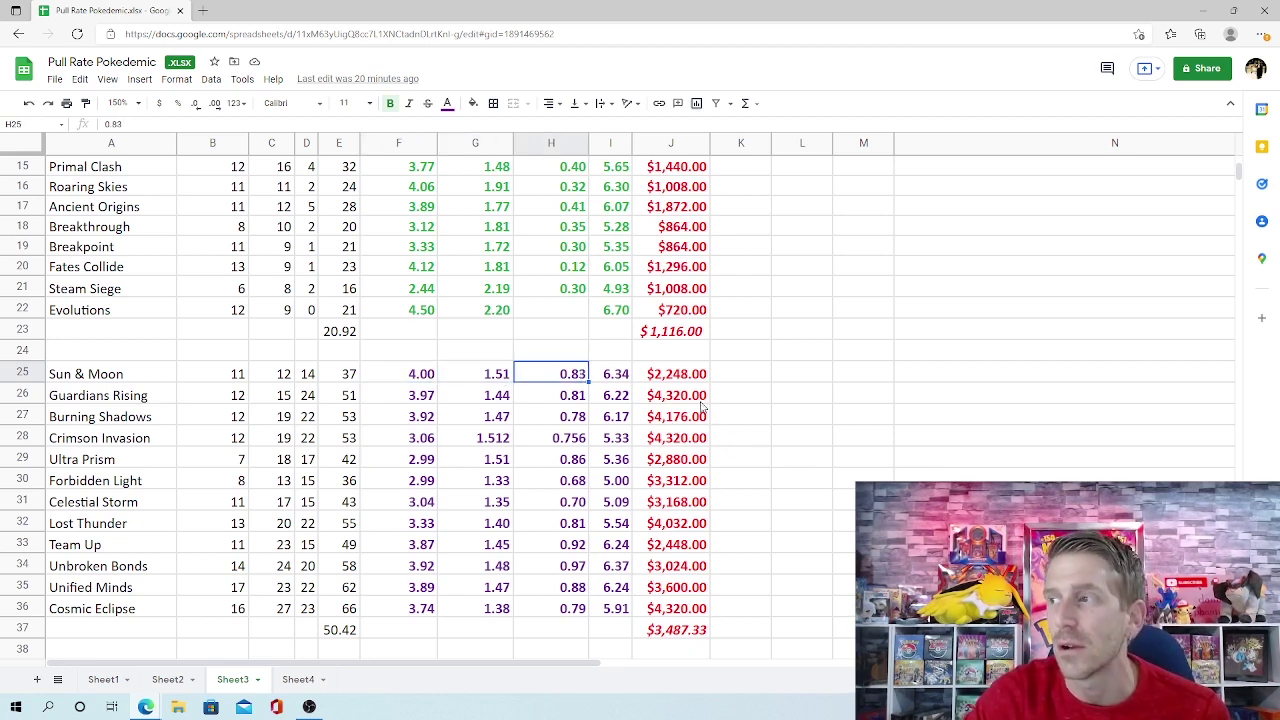
click(691, 381)
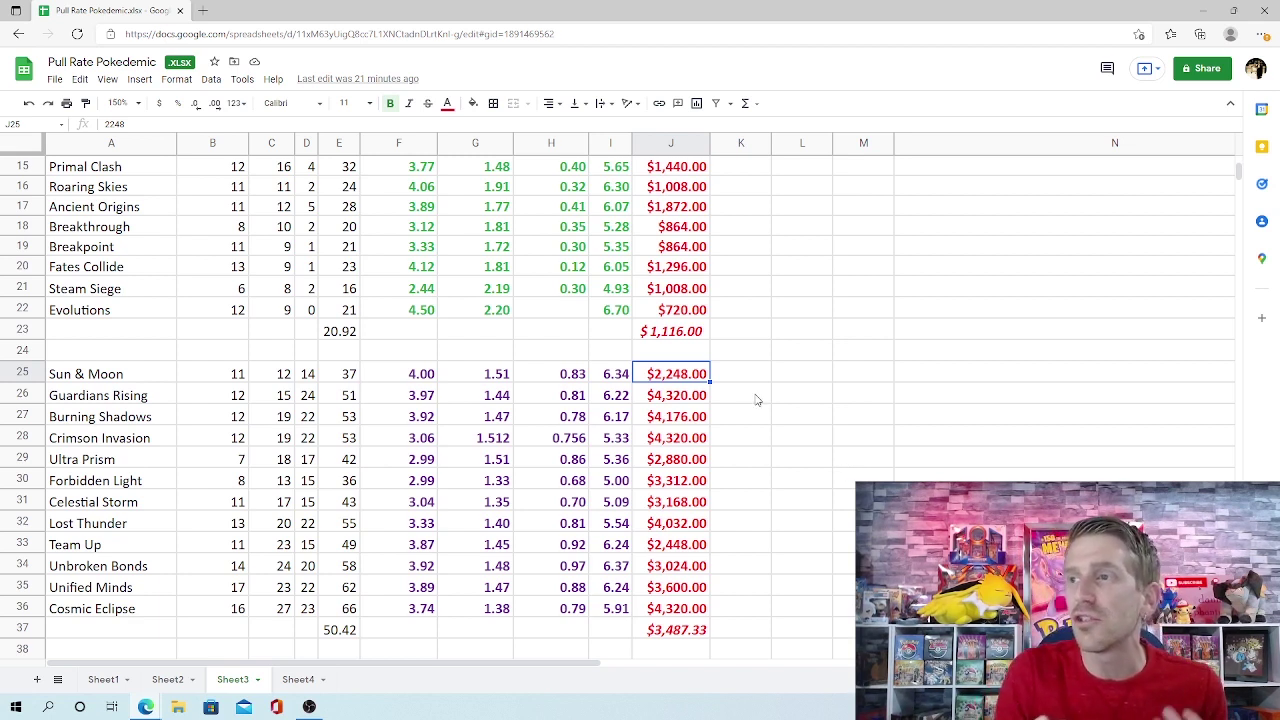
Examine Cosmic Eclipse's dollar amount, ultra-rare total, SR count, SR rate and Total pull rate, plus the era's average dollar amount
click(680, 610)
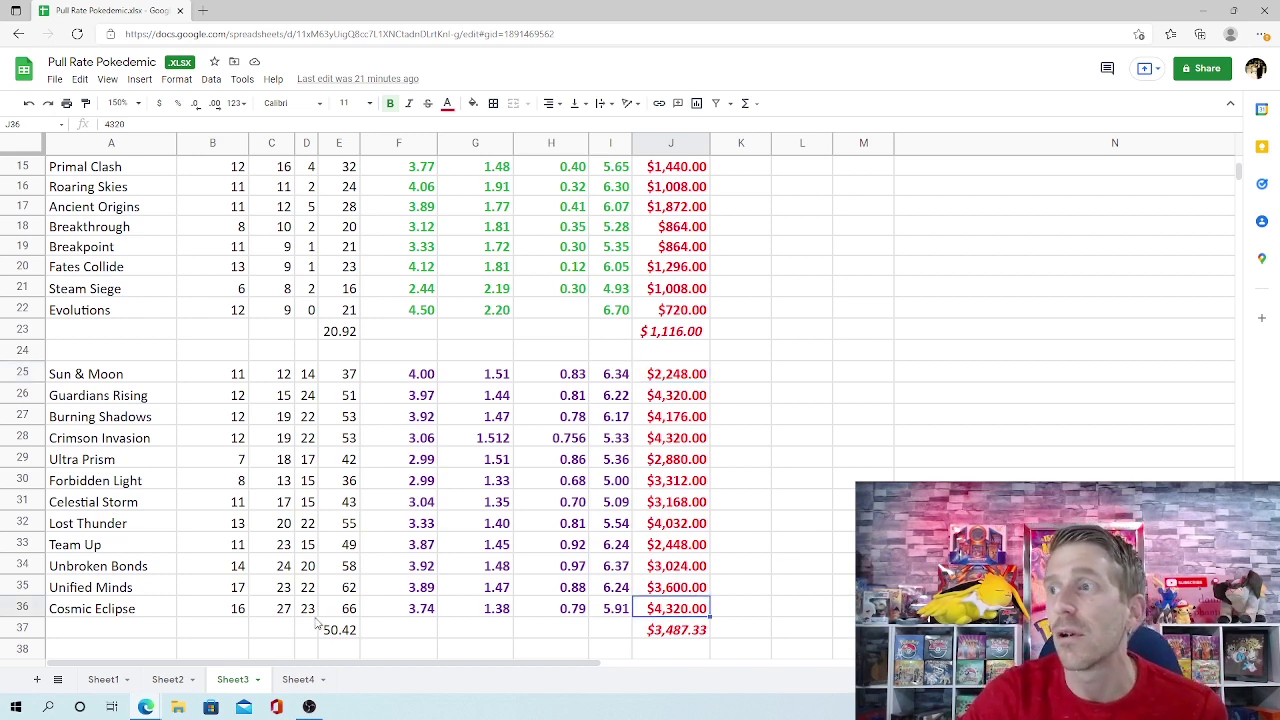
click(351, 614)
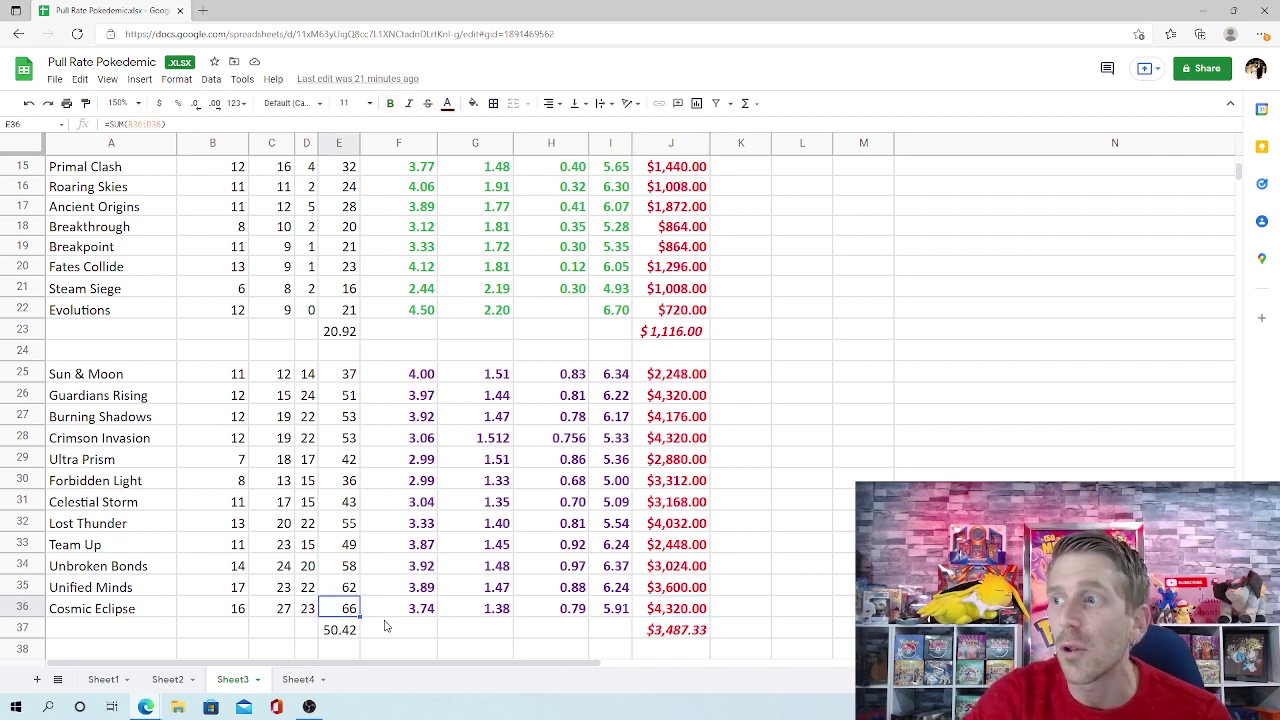
click(307, 609)
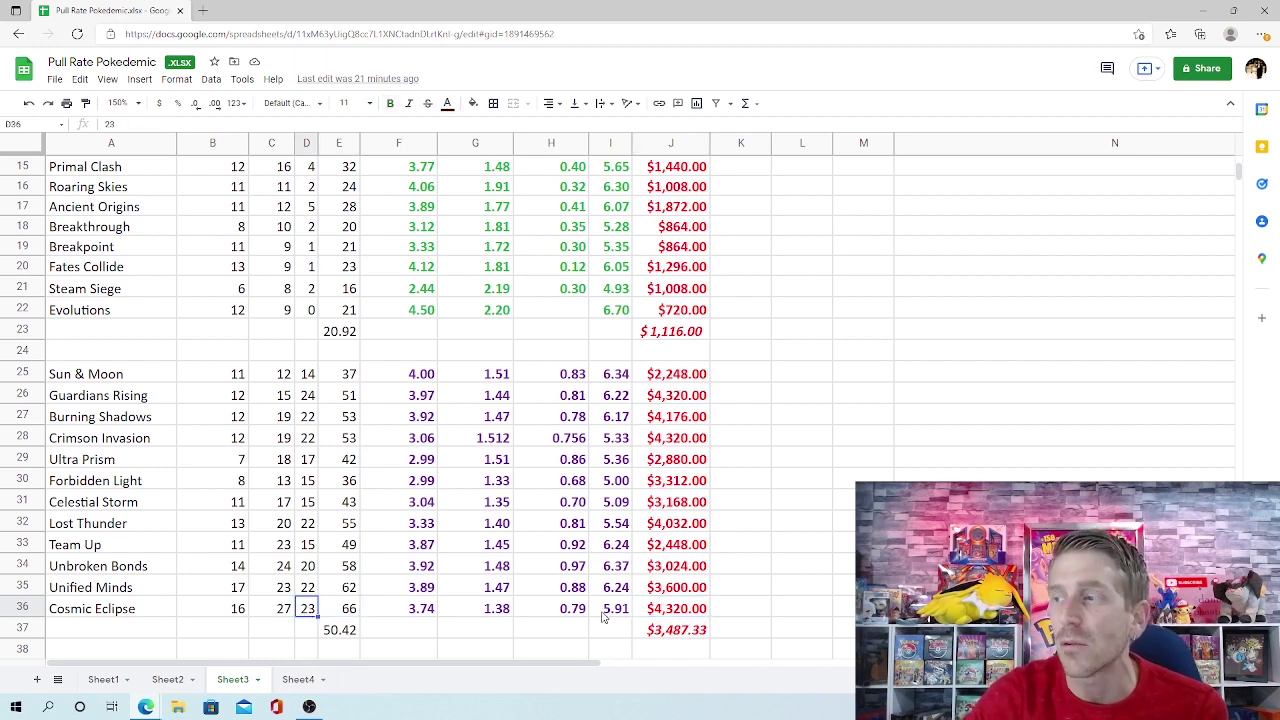
click(581, 613)
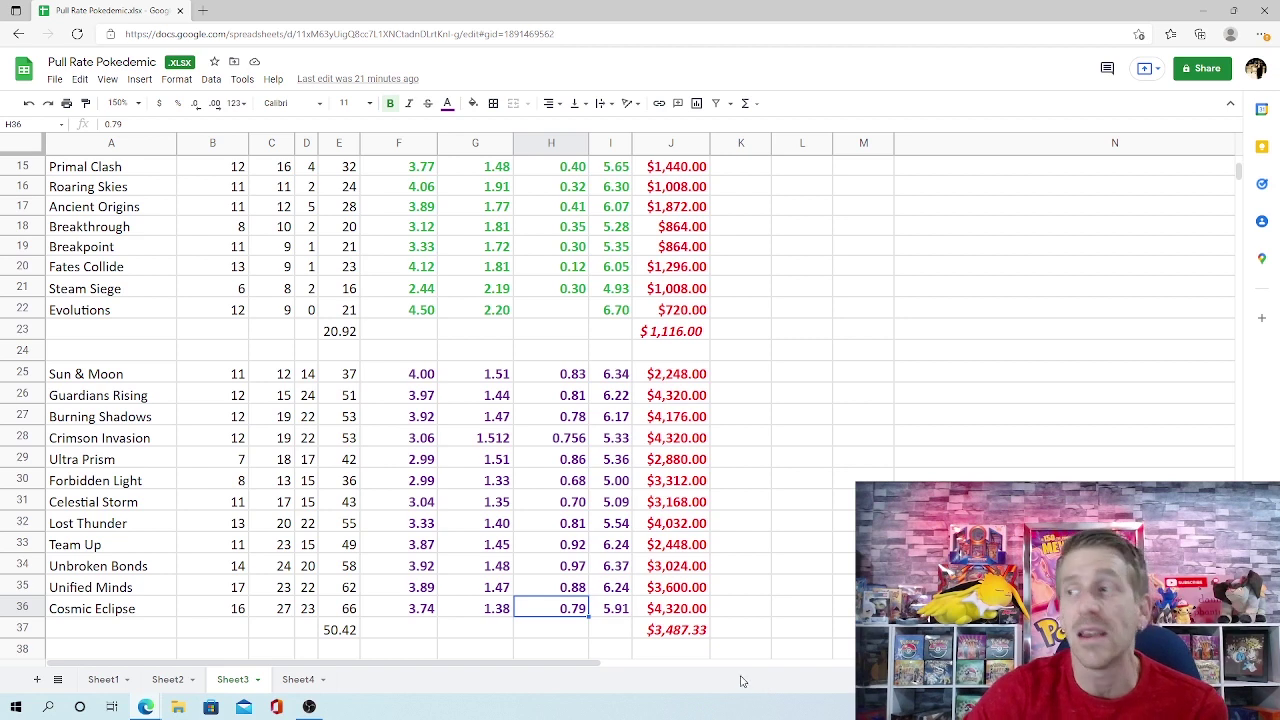
click(625, 610)
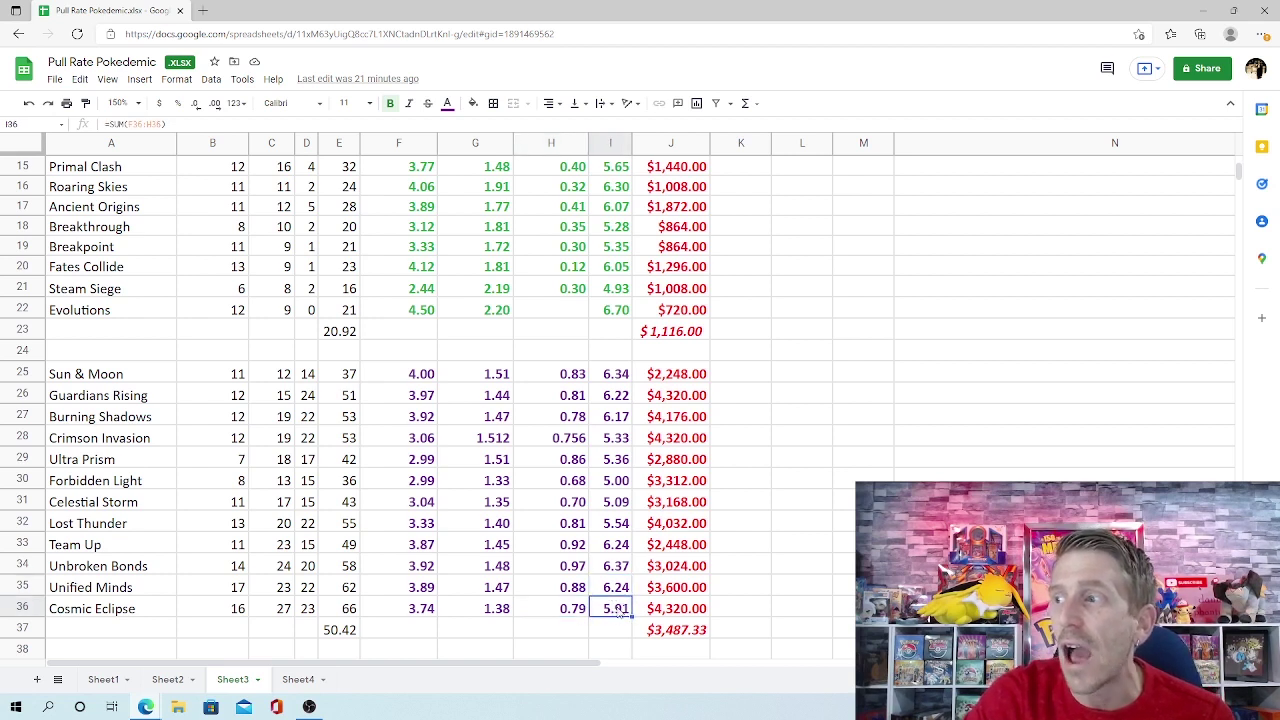
click(684, 611)
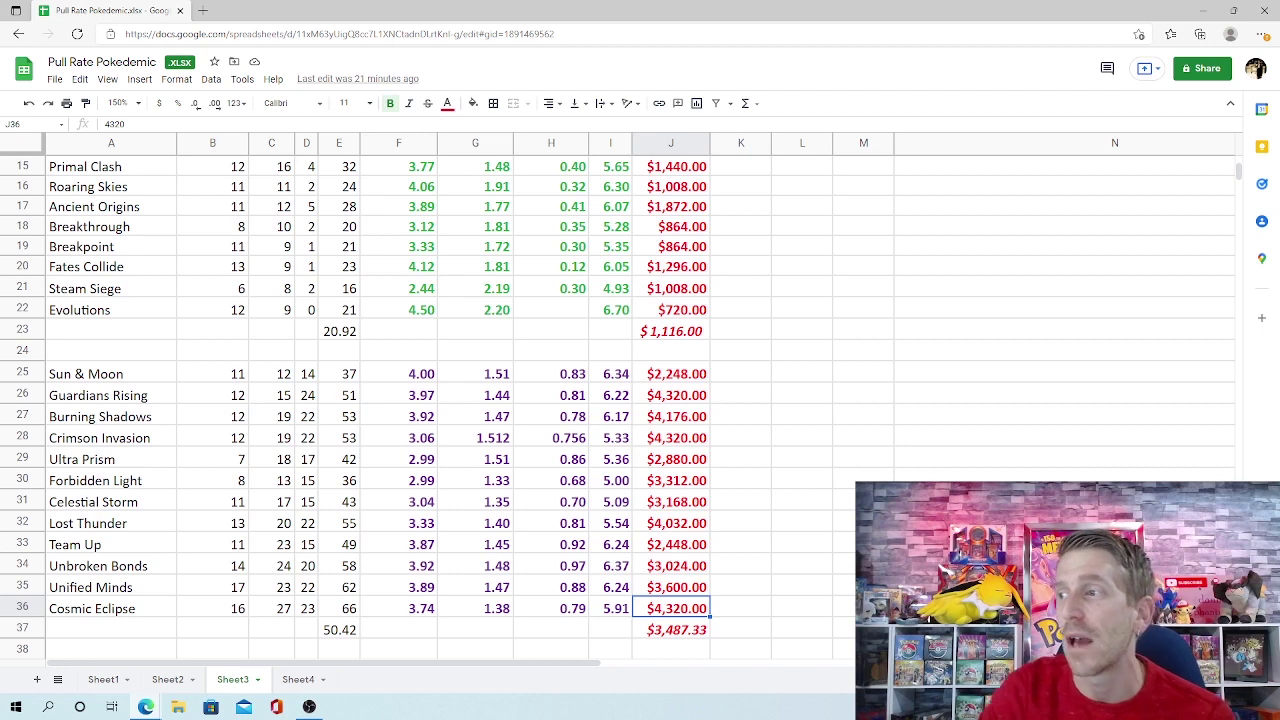
click(700, 630)
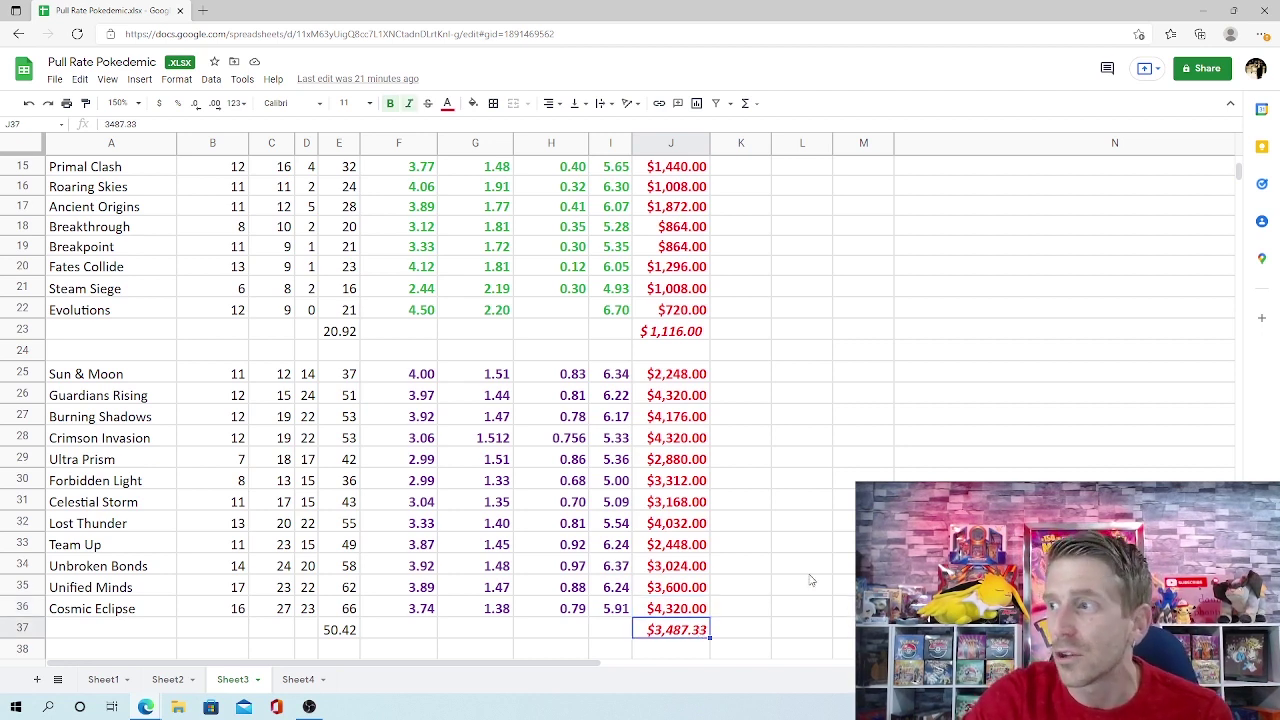
Compare the SR Per Box rates with the SR card counts from Guardians Rising to Cosmic Eclipse
drag(578, 382, 566, 616)
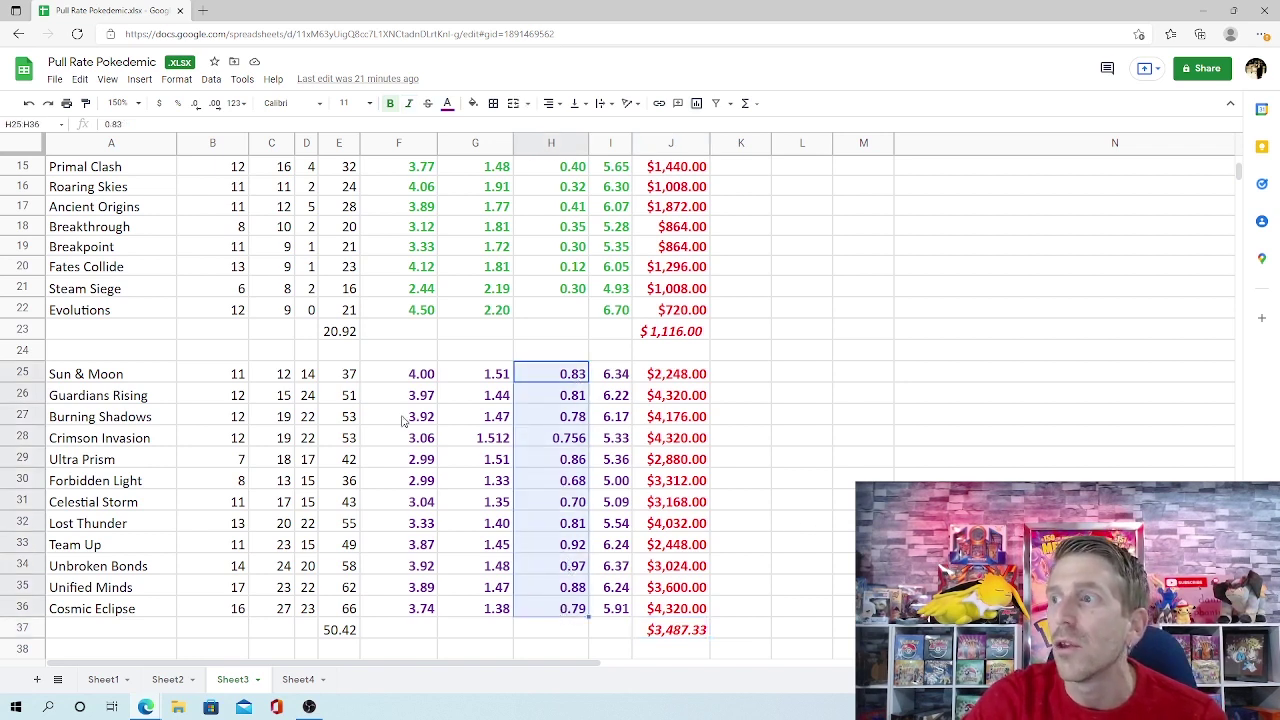
drag(307, 400, 307, 612)
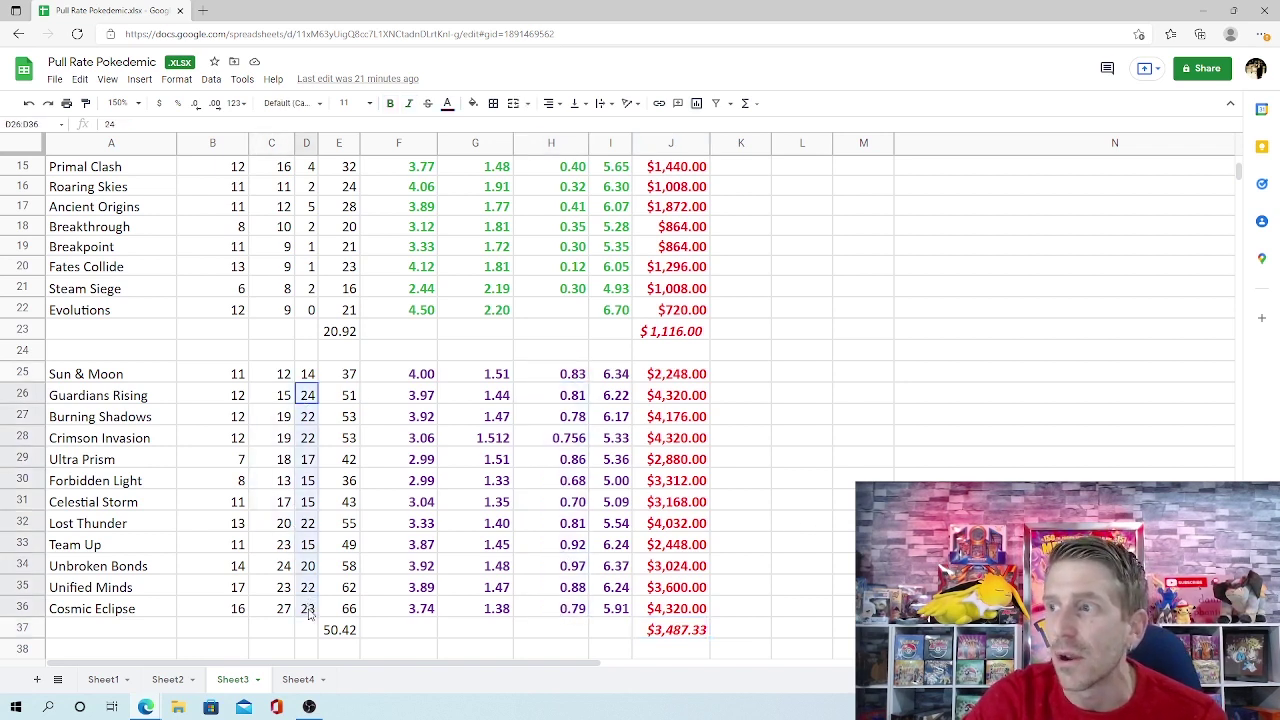
drag(575, 395, 562, 611)
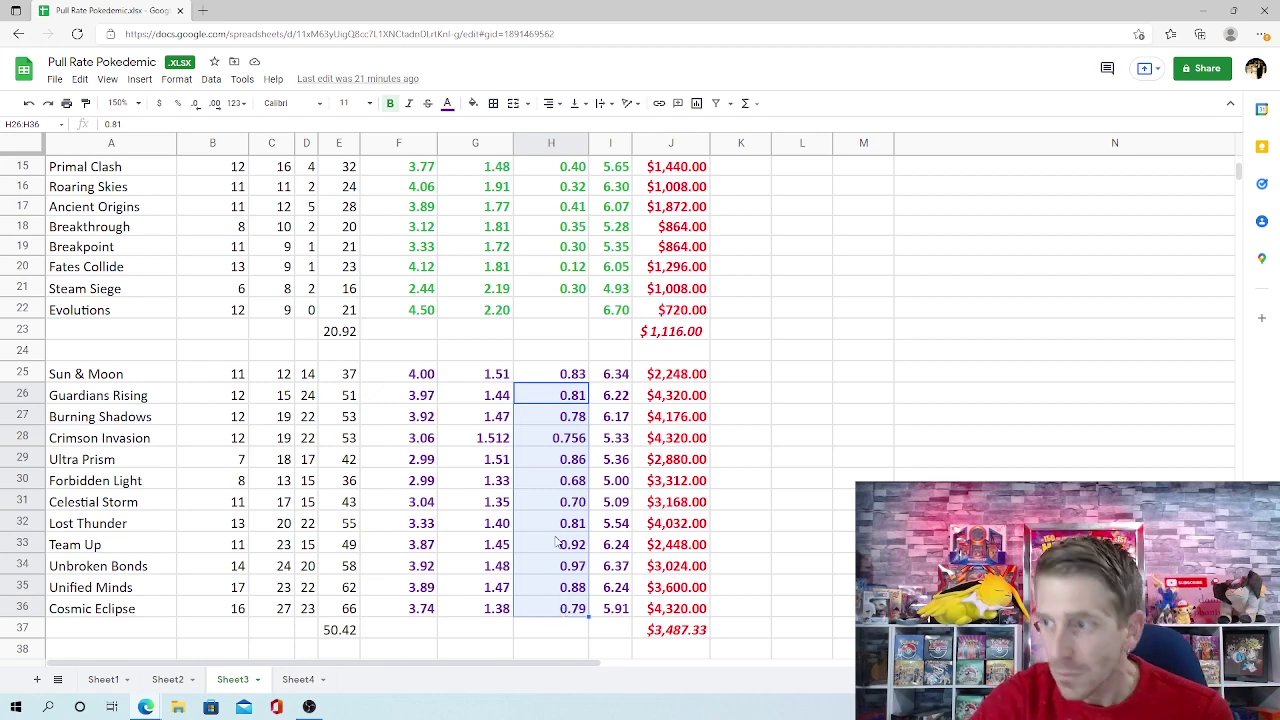
Examine the column J pull rates from Sword & Shield to Fusion Strike, checking Sword & Shield, Rebel Clash and Chilling Reign individually
scroll(557, 543, down, 5)
scroll(557, 543, down, 2)
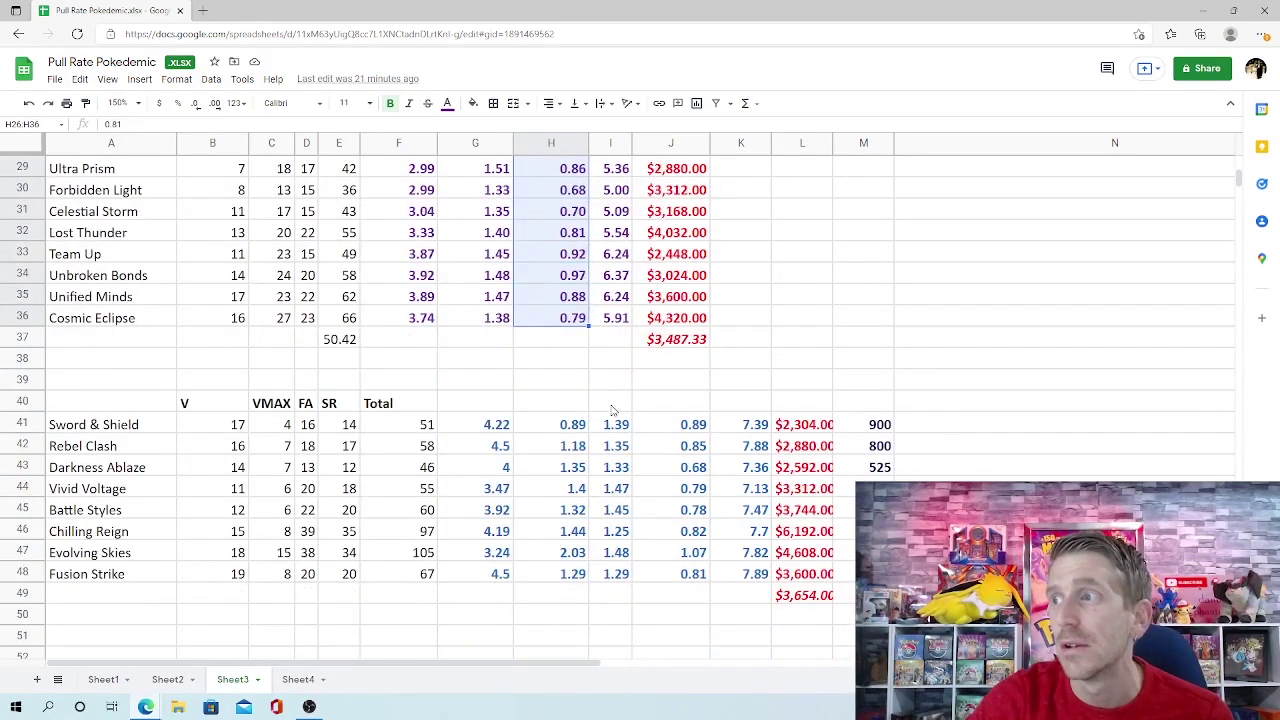
drag(690, 435, 681, 562)
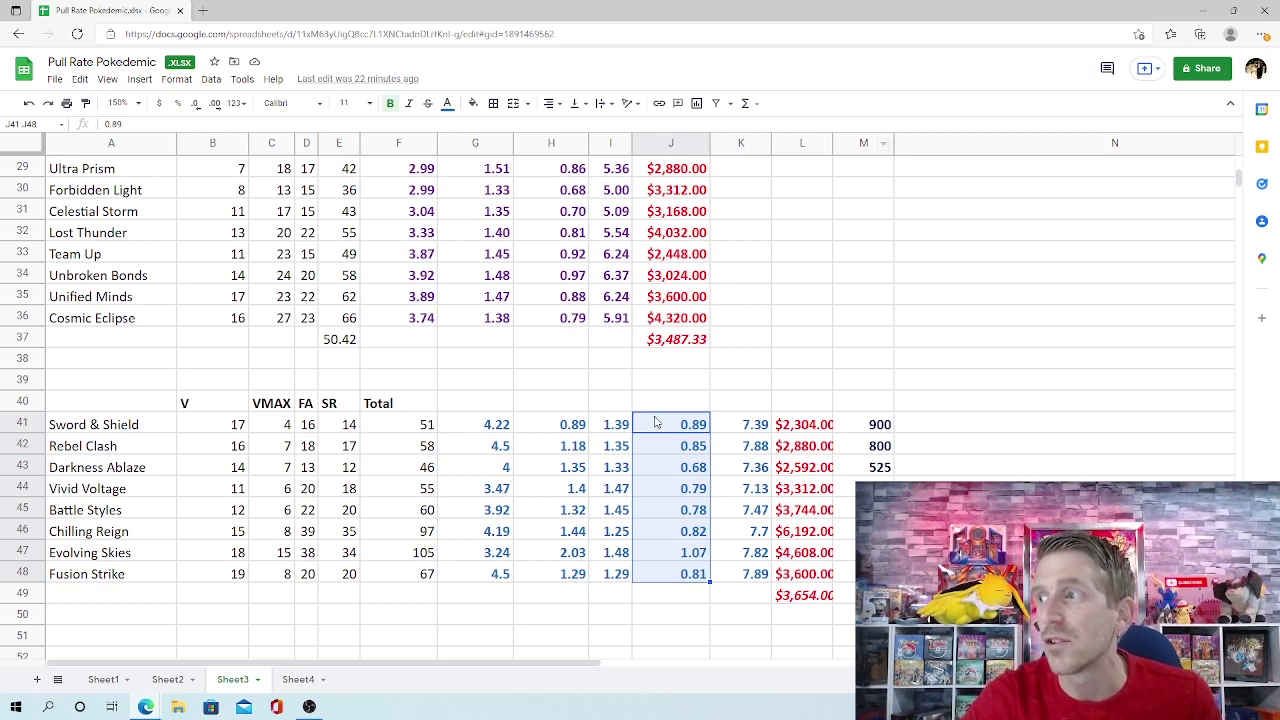
click(704, 431)
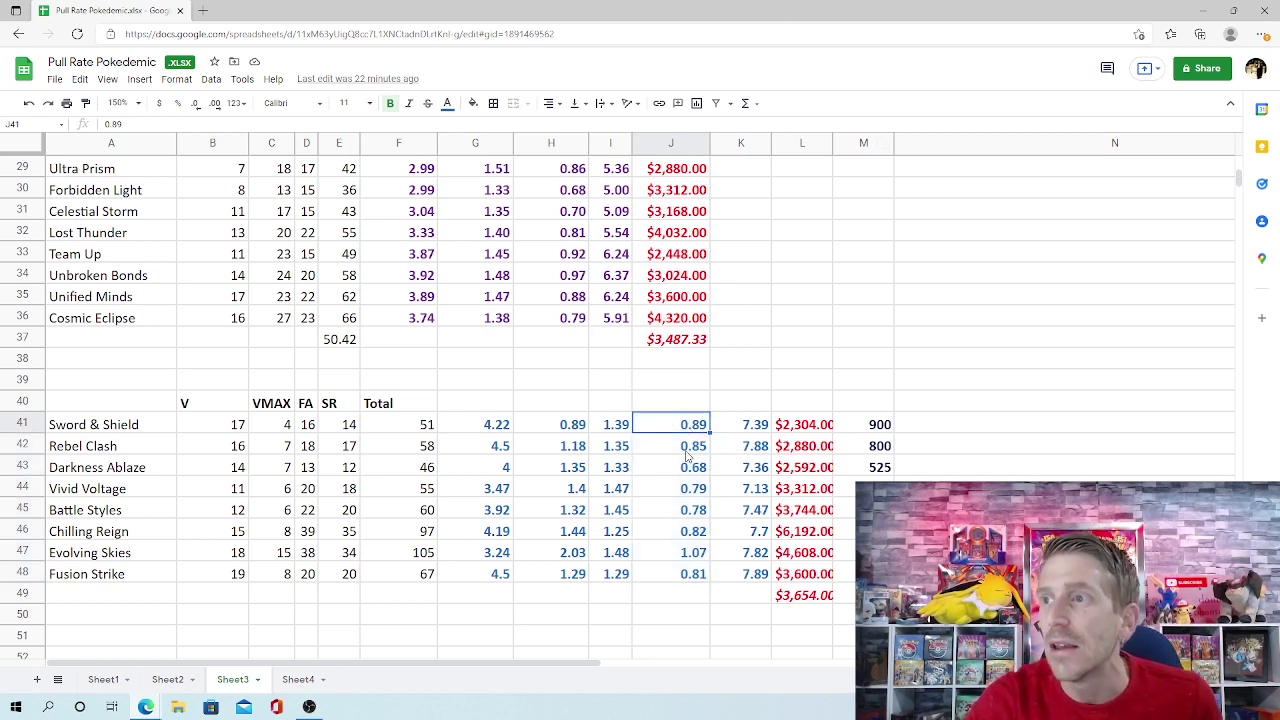
click(705, 451)
click(692, 537)
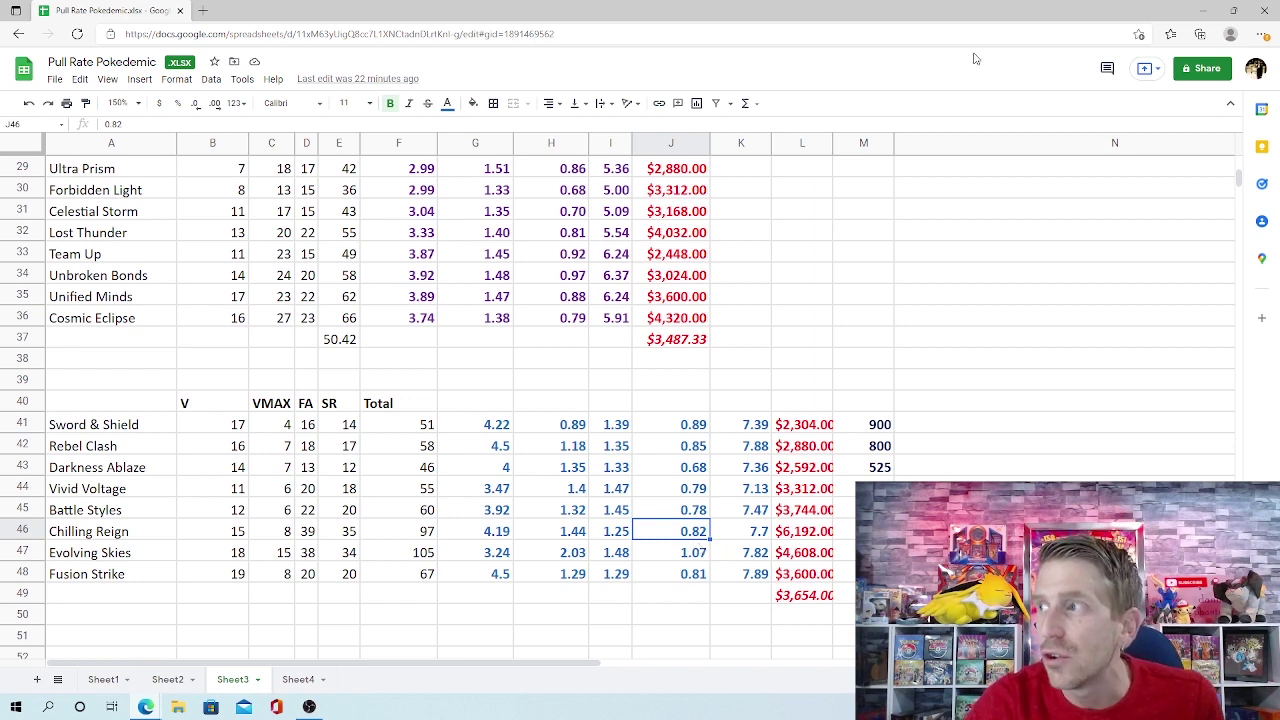
Fit column L's width to its dollar amounts and check Chilling Reign's dollar amount, SR count and column J pull rate
click(836, 145)
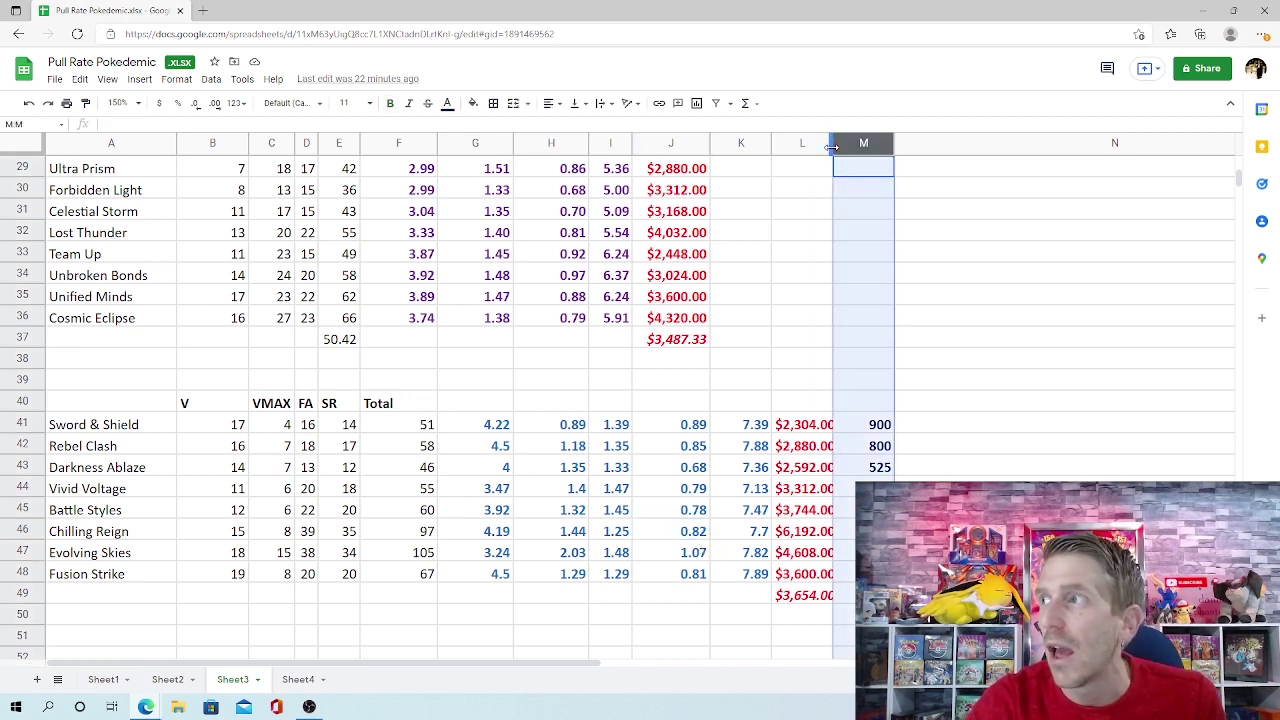
double_click(833, 145)
click(816, 541)
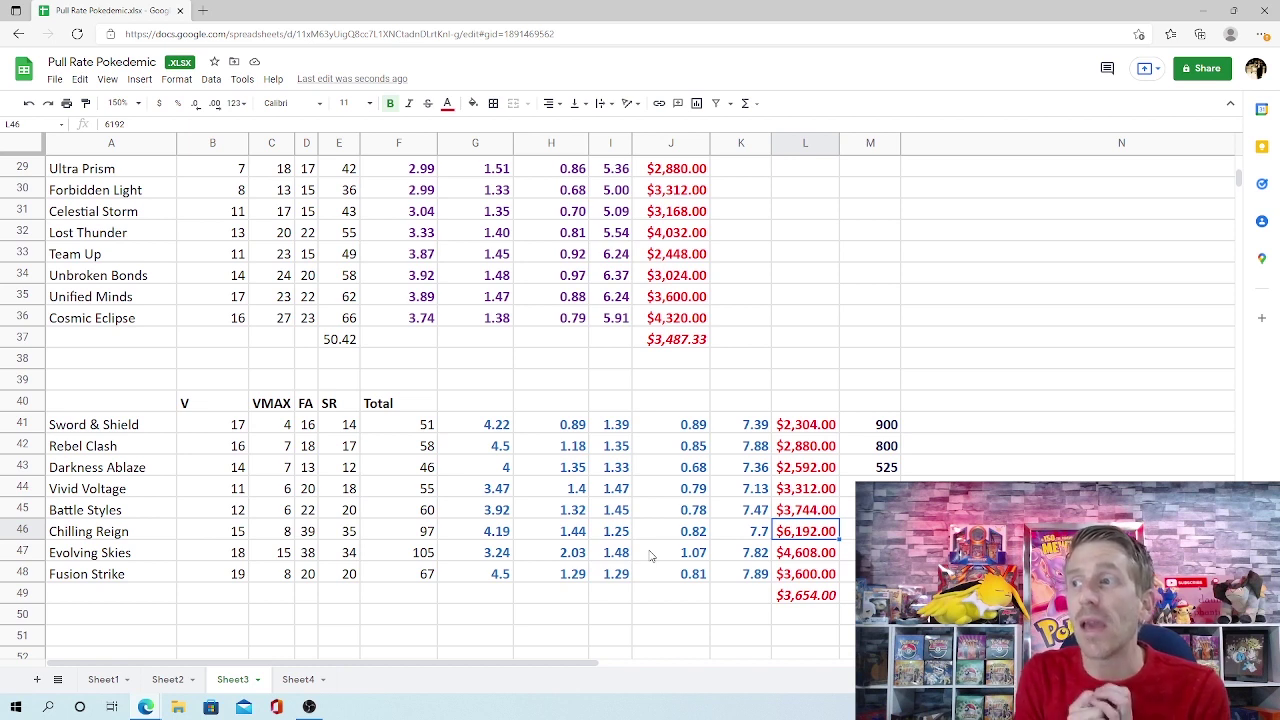
click(347, 533)
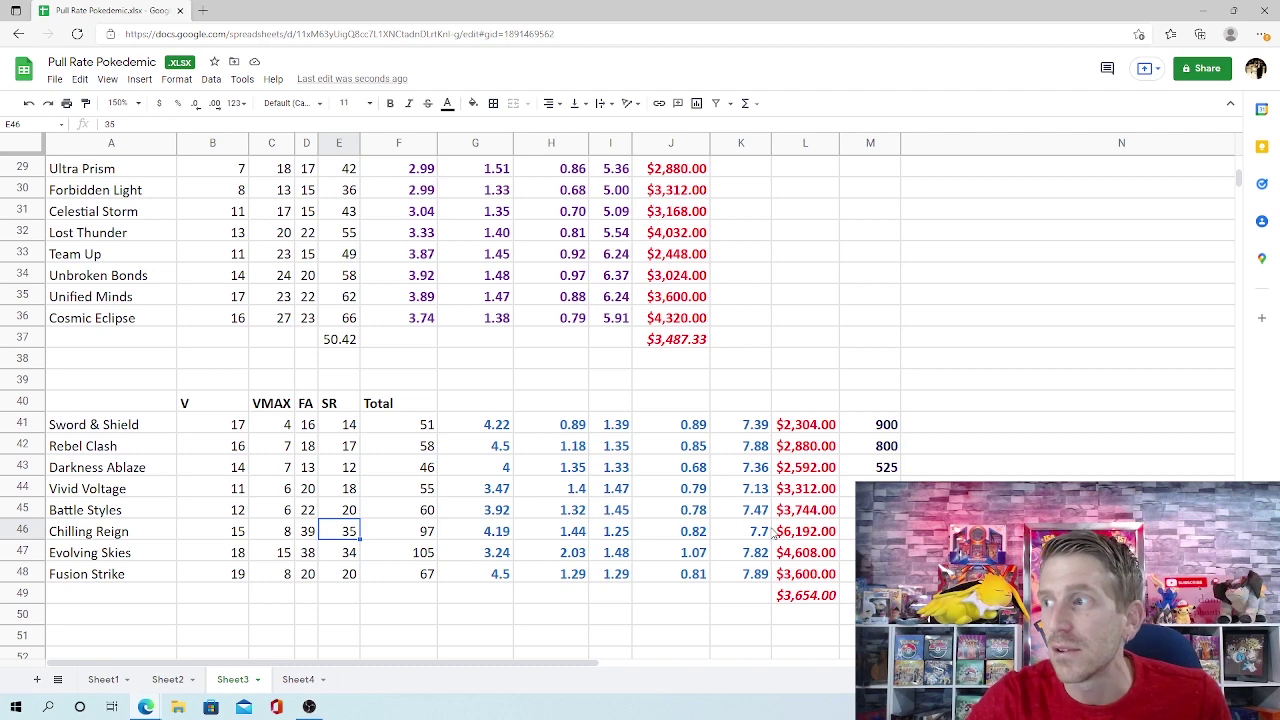
click(704, 544)
Bring Chilling Reign's percentage in column N into view and fit the column's width to show it in full
click(1121, 531)
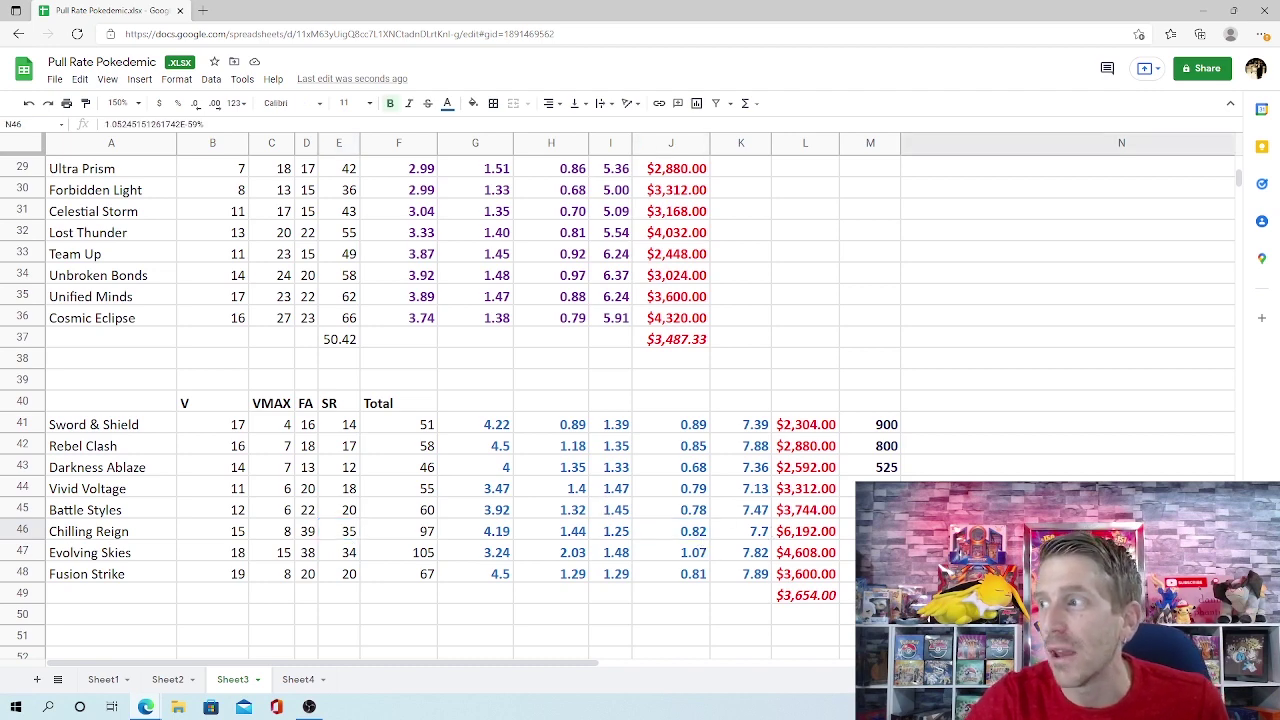
key(Right)
key(Right)
key(Right)
key(Right)
key(Right)
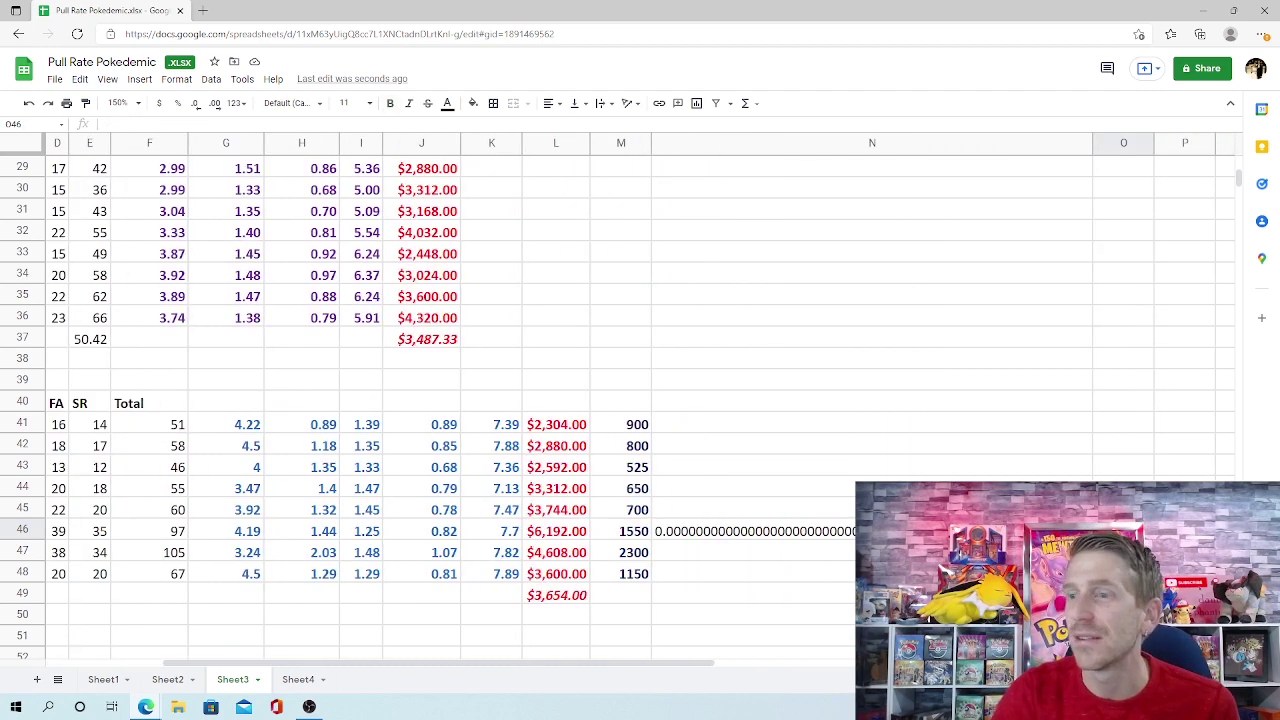
key(Left)
key(Left)
key(Left)
key(Left)
key(Left)
key(Left)
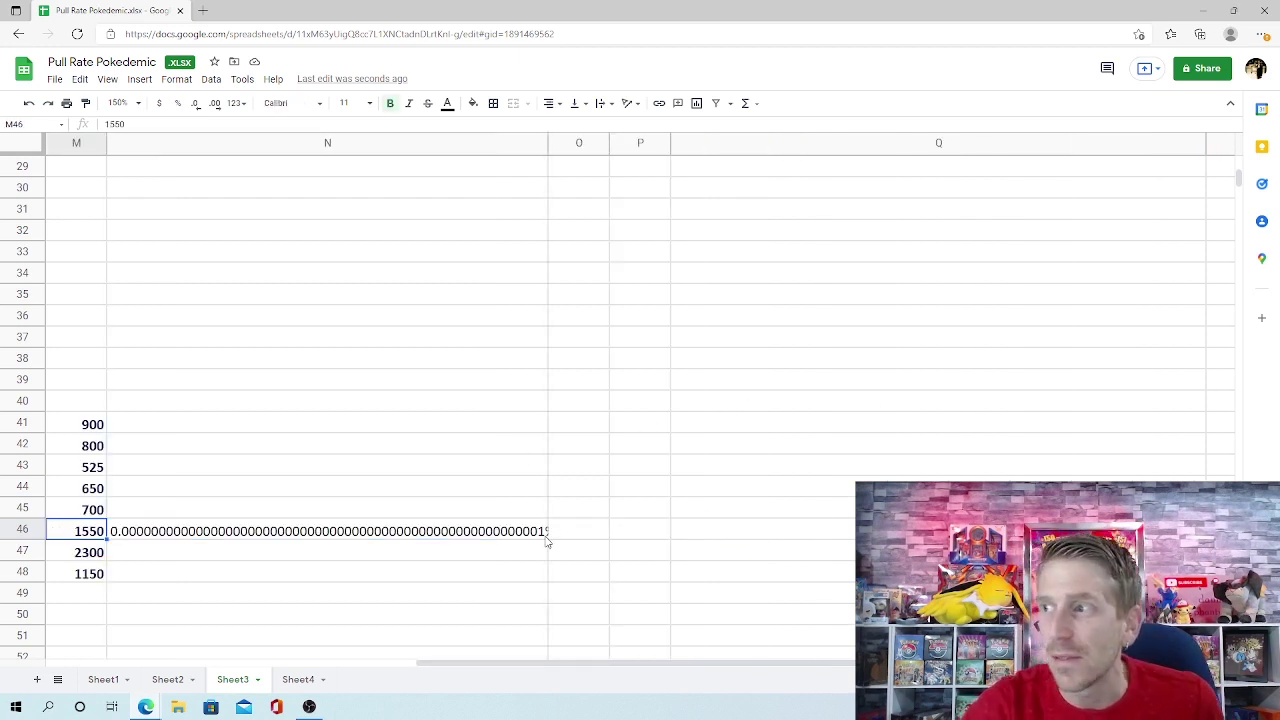
double_click(546, 144)
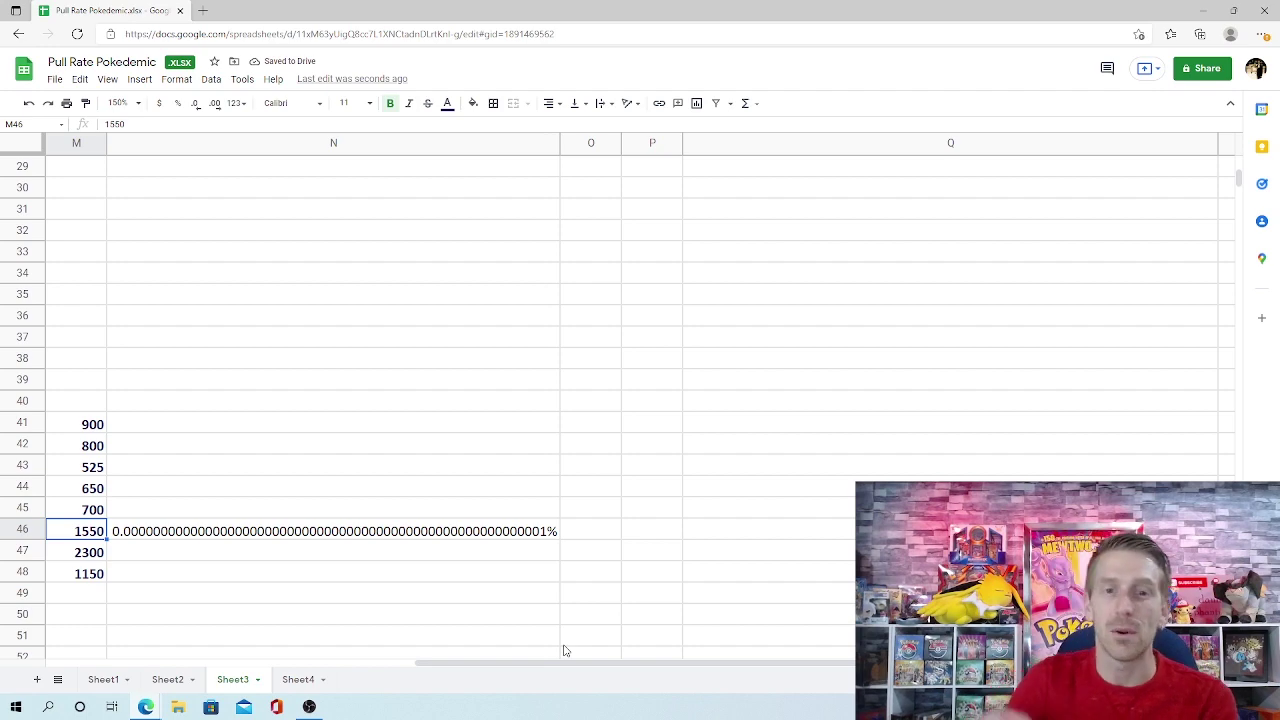
Examine the column M figures for the sets from Sword & Shield to Fusion Strike
drag(549, 663, 229, 679)
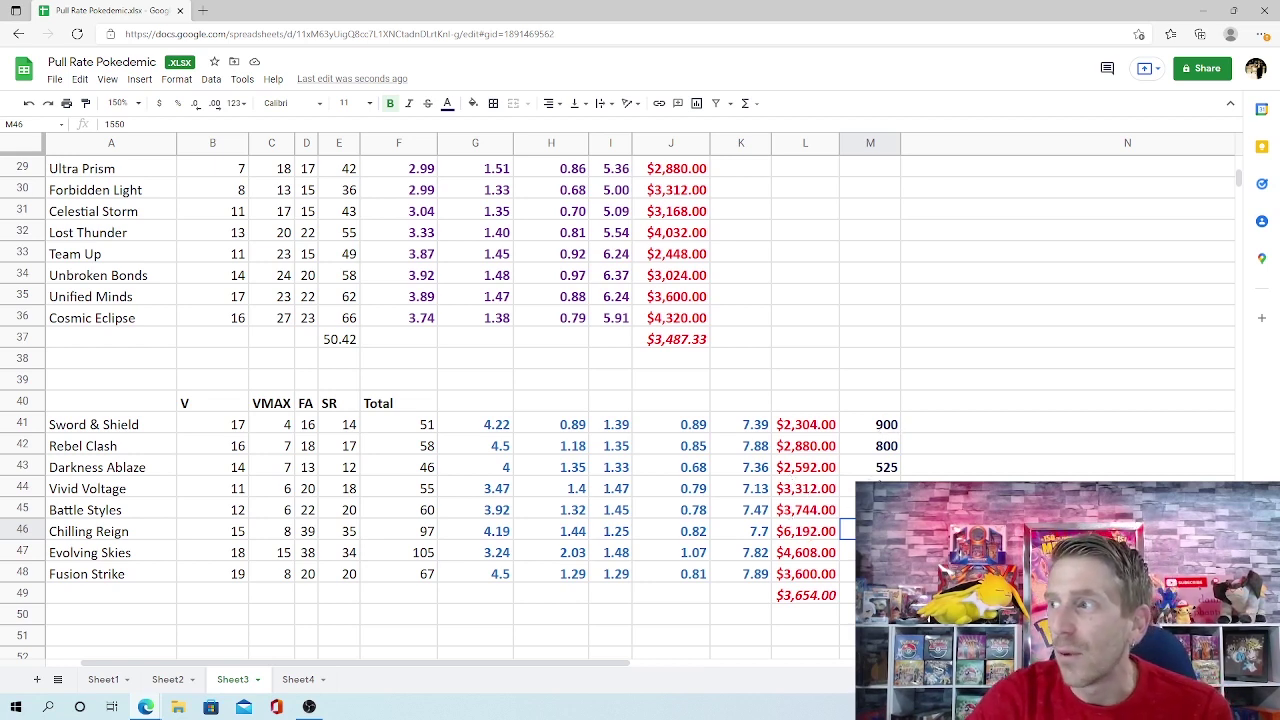
click(877, 463)
scroll(890, 440, down, 4)
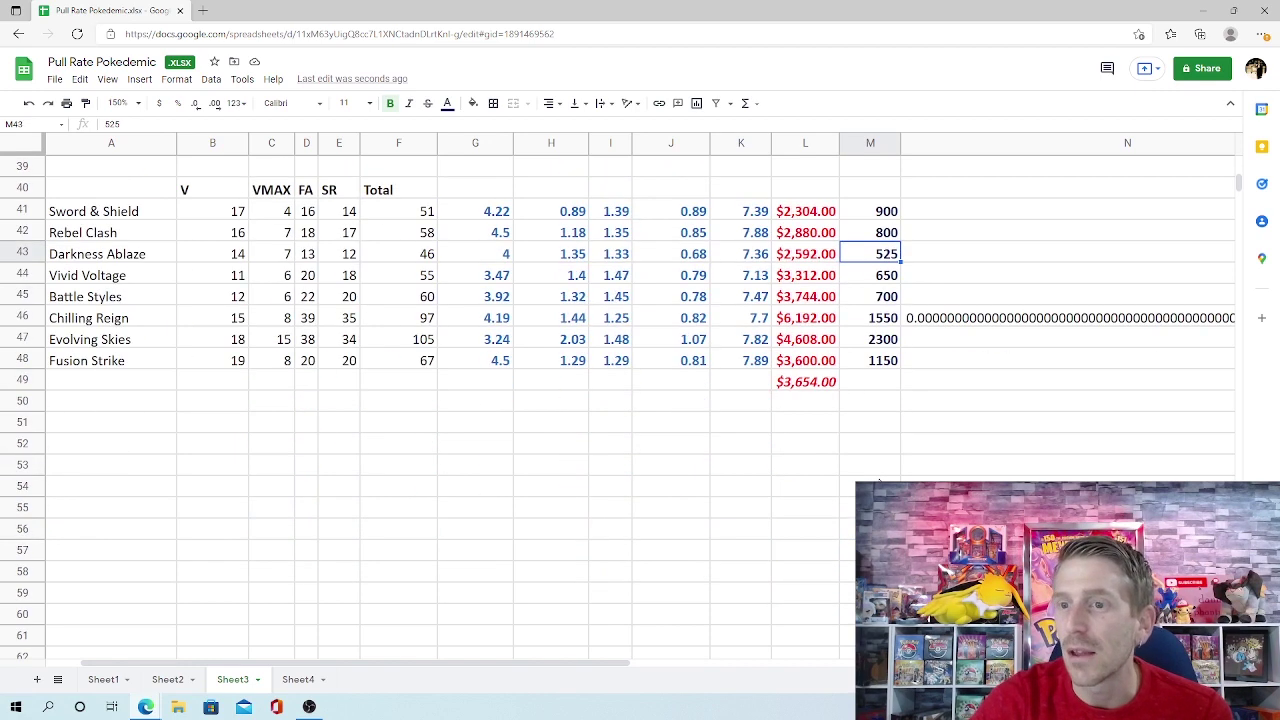
drag(890, 258, 880, 400)
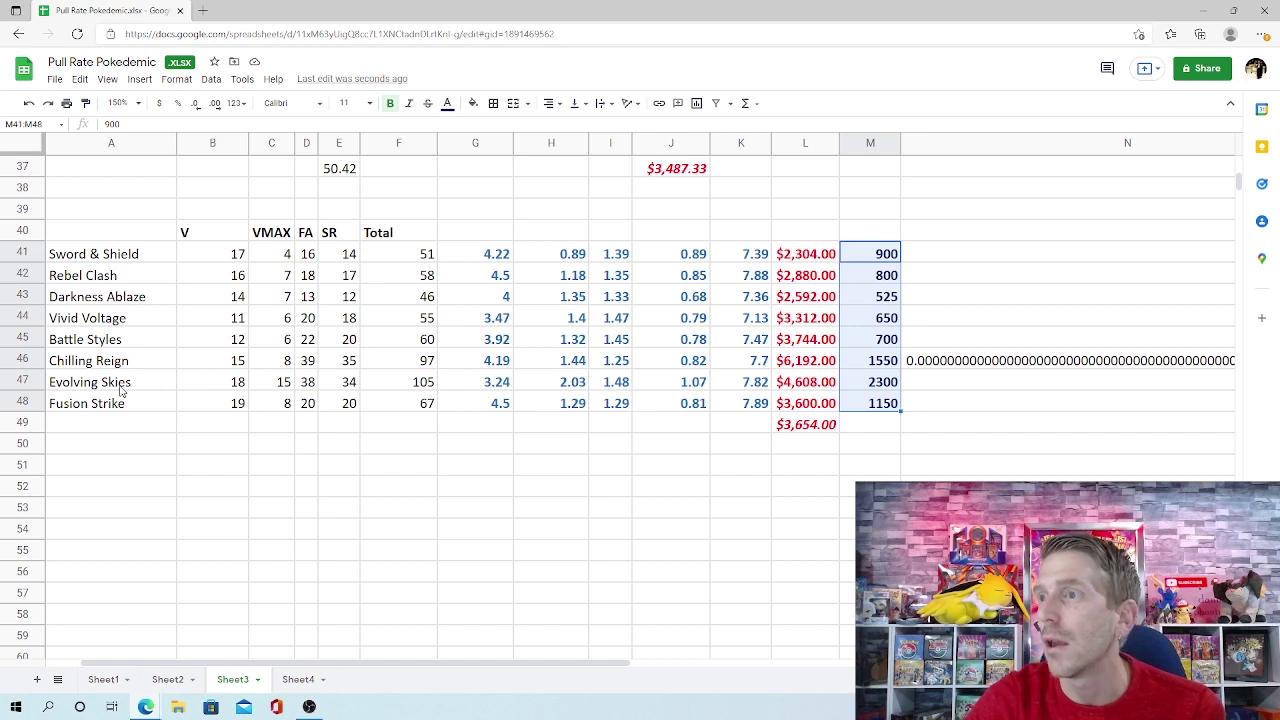
Check the column M figures for Evolving Skies and Chilling Reign, and compare the column J pull rates from Sword & Shield to Fusion Strike
click(877, 386)
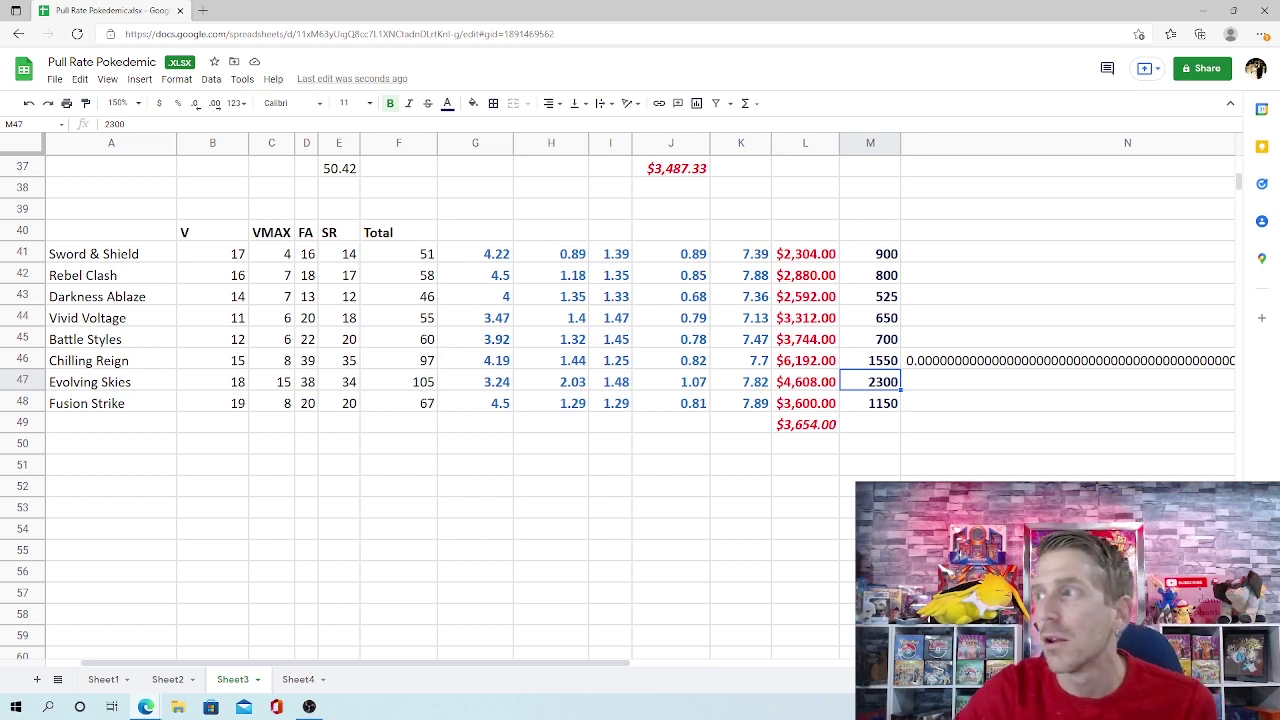
click(861, 357)
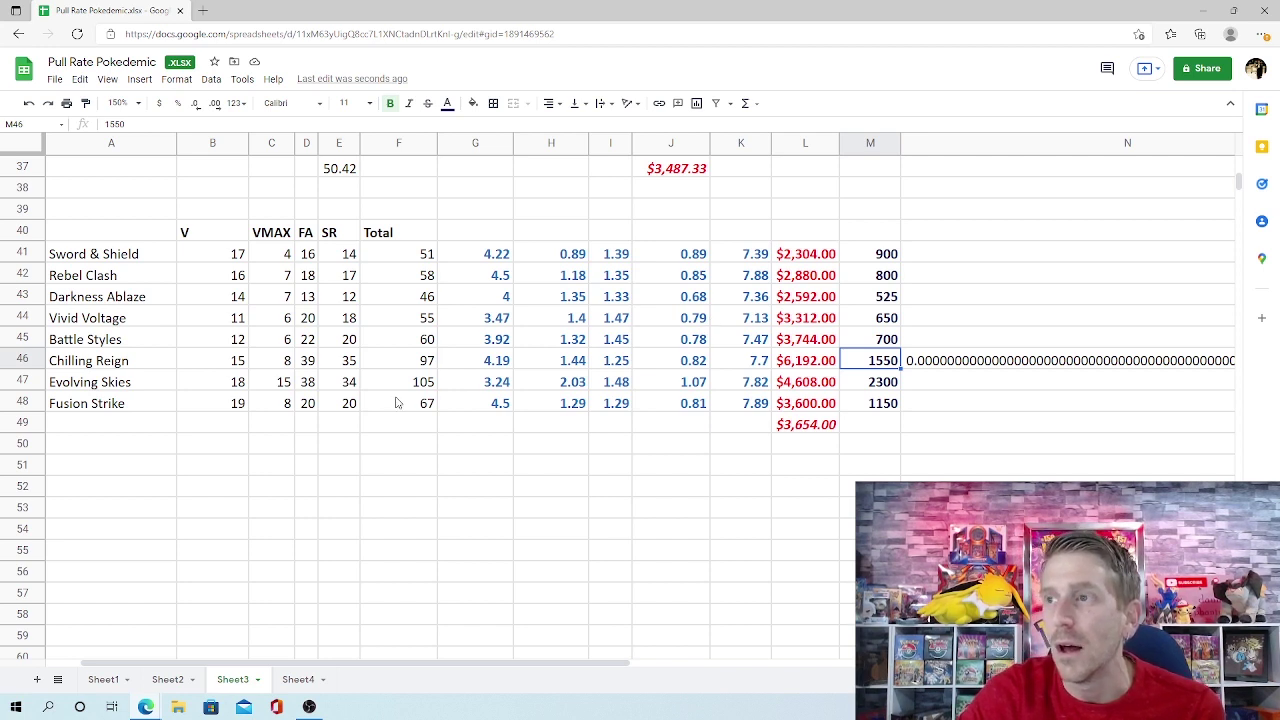
click(688, 362)
click(694, 256)
drag(692, 276, 680, 400)
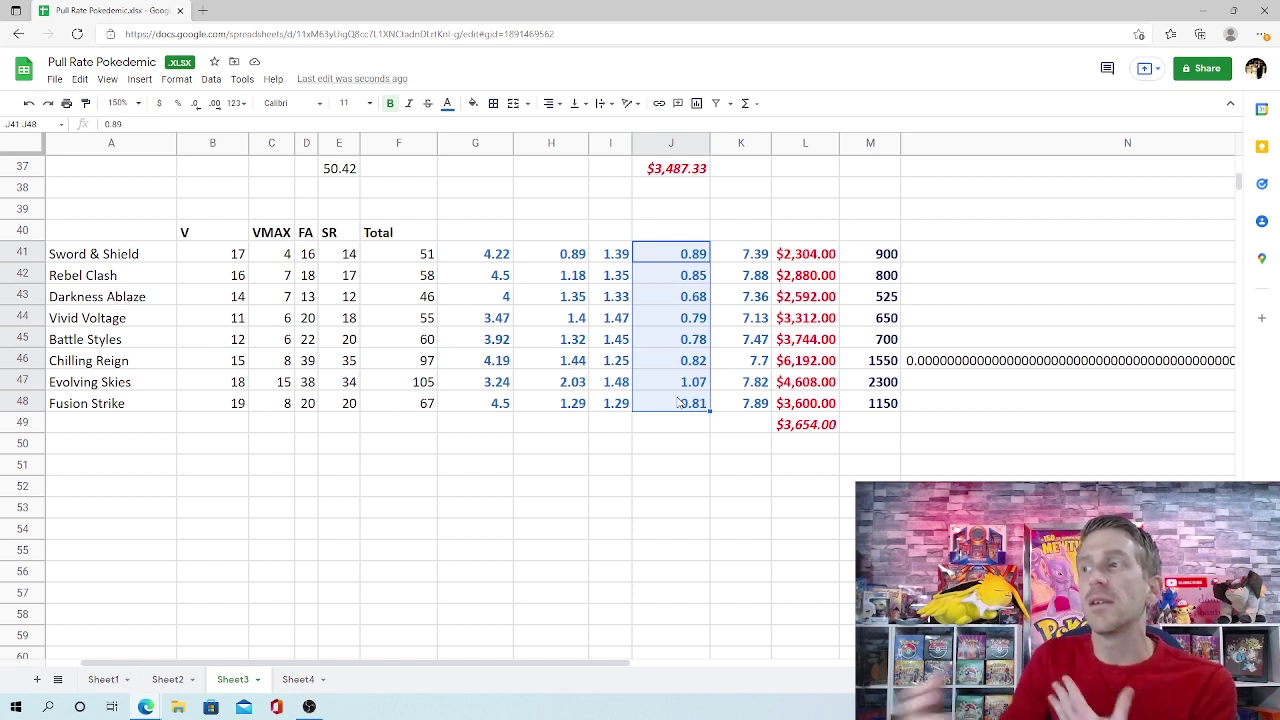
click(684, 386)
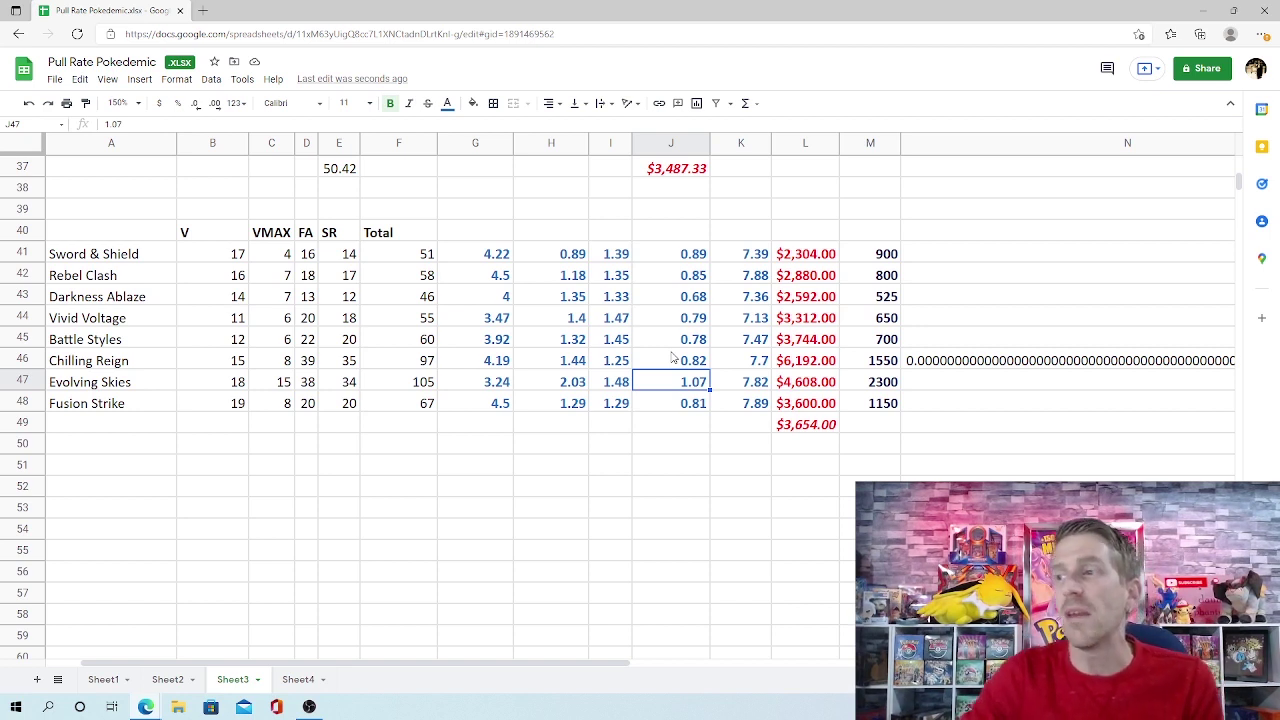
Open Sheet4 and compare the English and Japanese prices of Tornadus V AA and Galarian Rapidash V
click(297, 681)
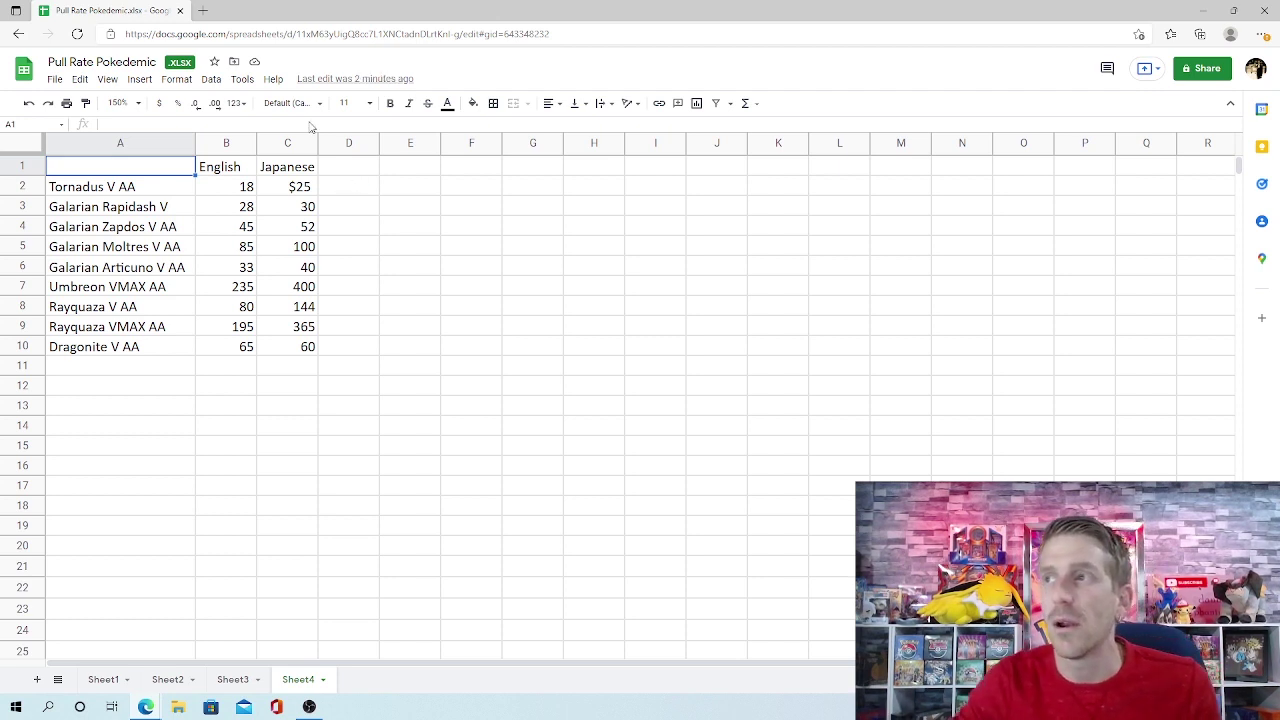
click(236, 192)
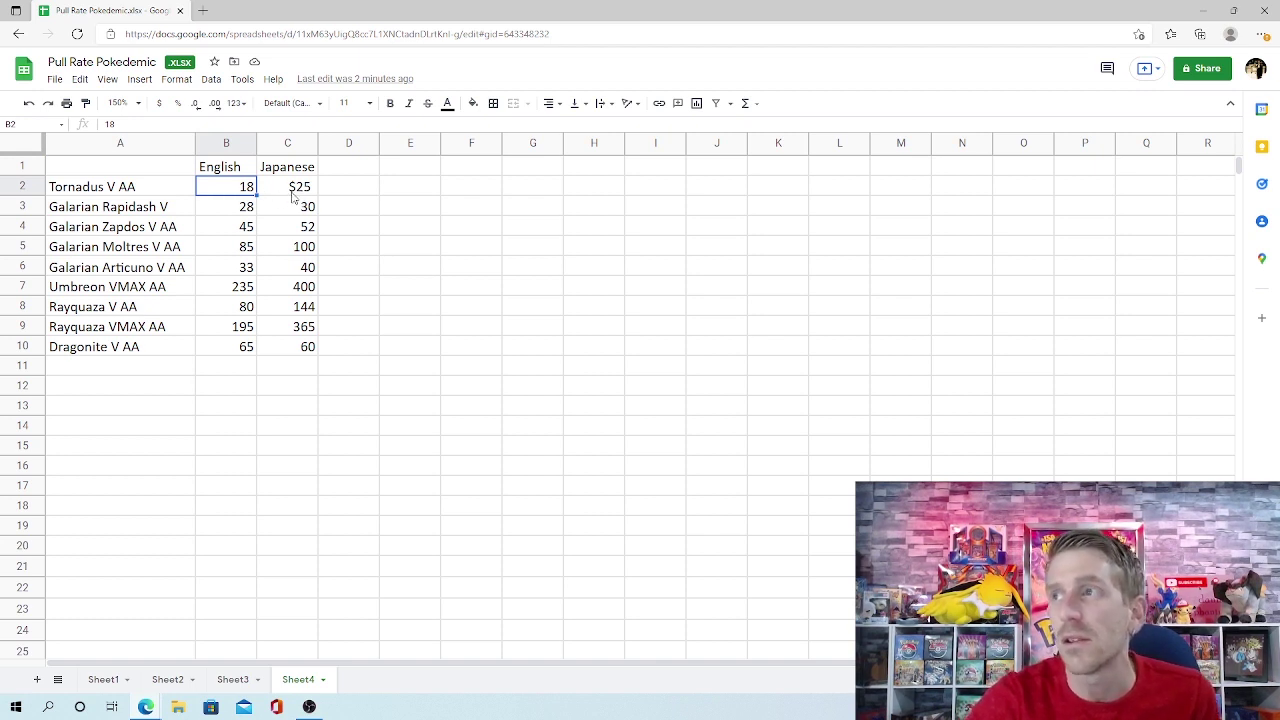
click(292, 192)
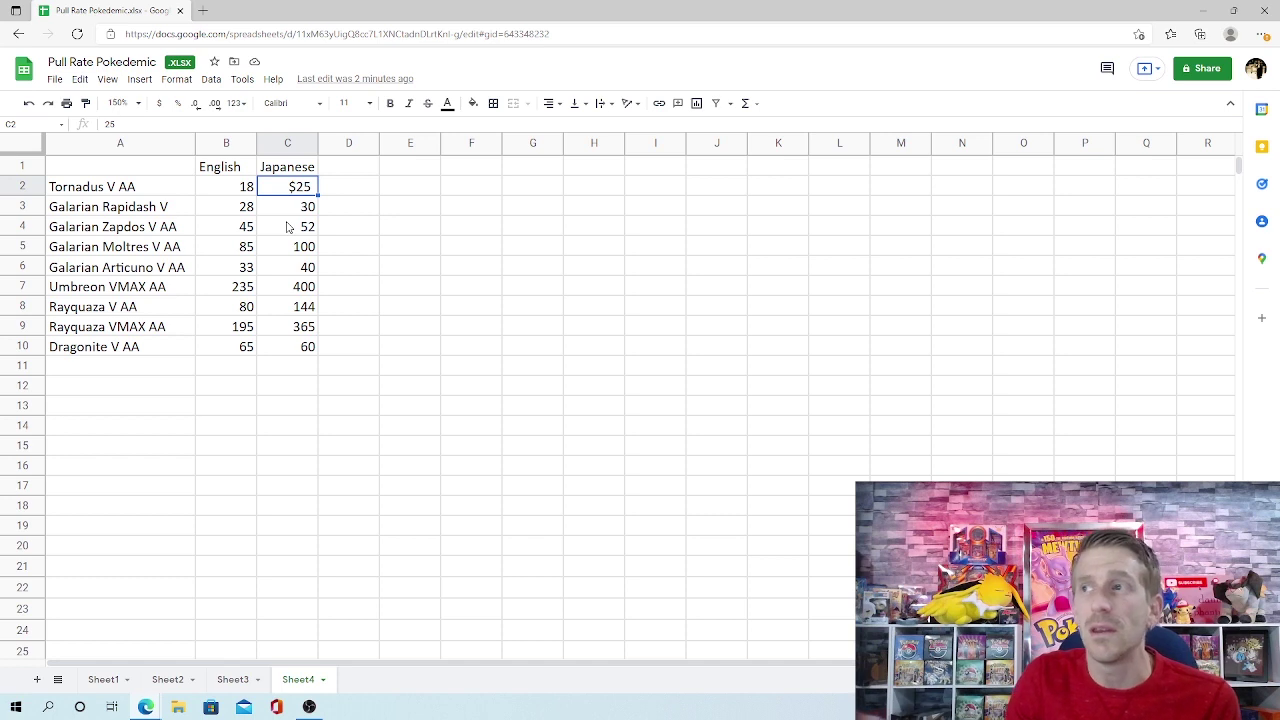
click(190, 214)
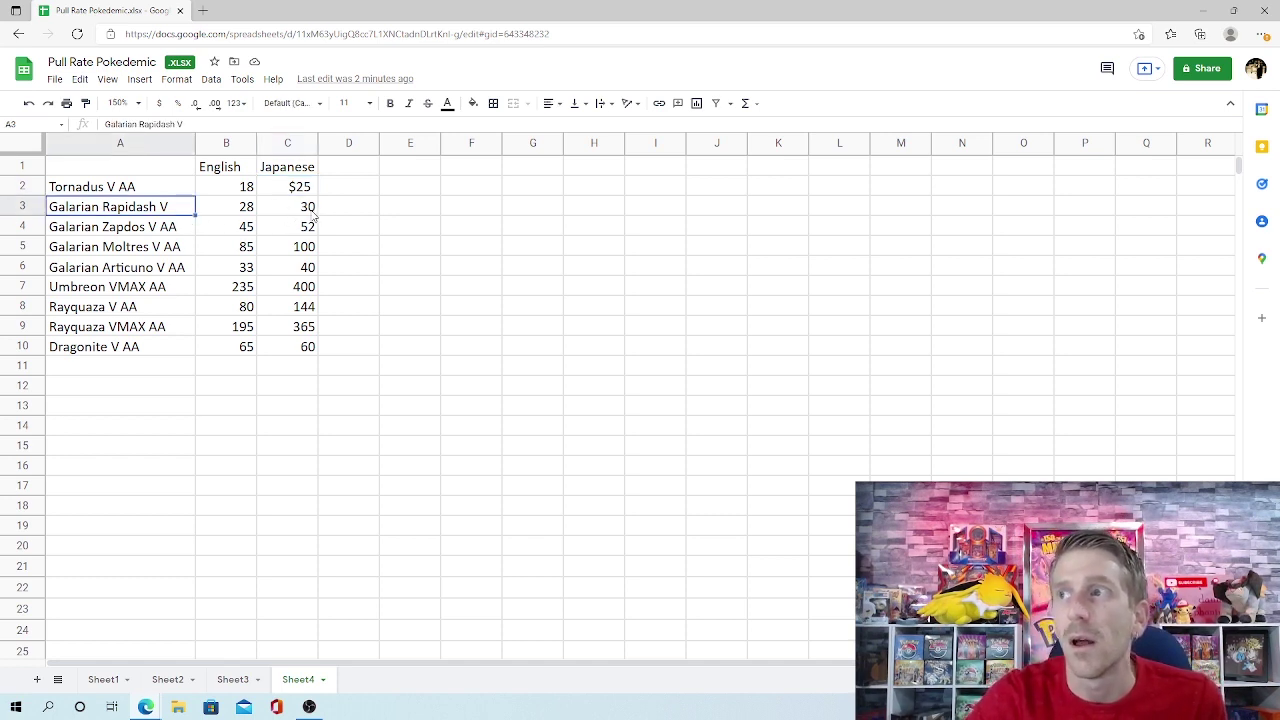
click(246, 214)
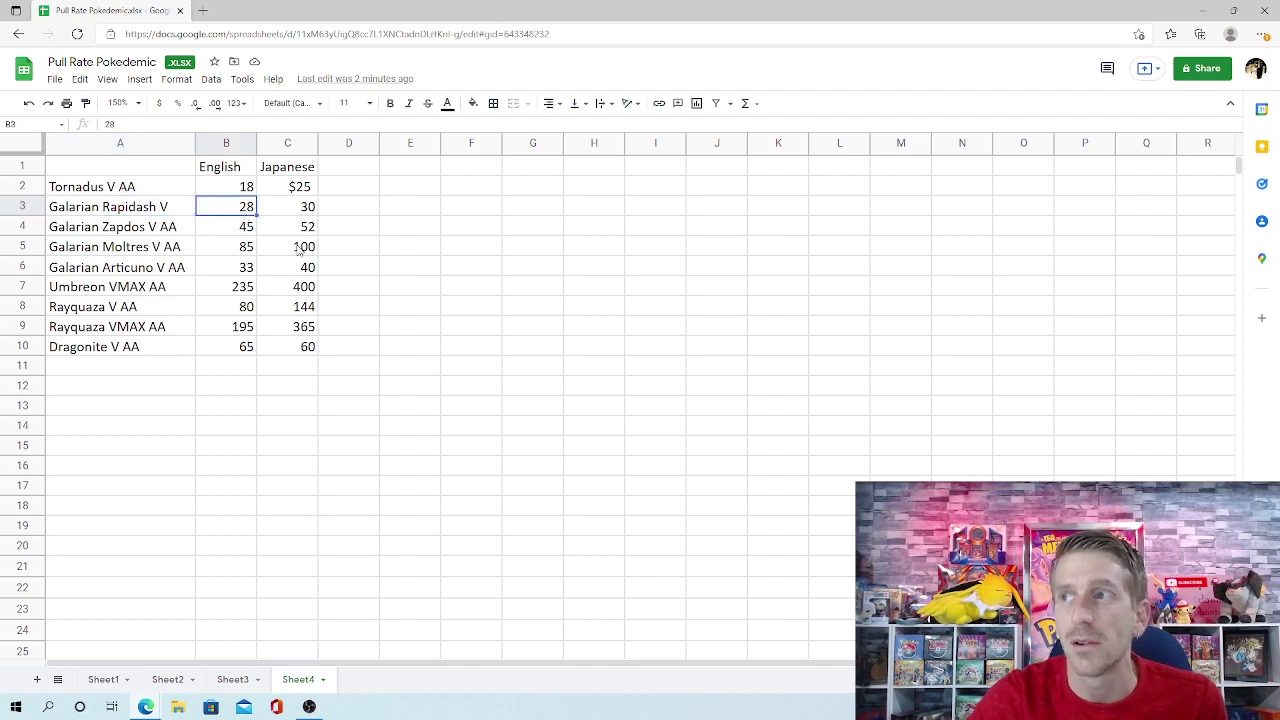
Compare the English and Japanese prices of Galarian Zapdos V AA, Galarian Moltres V AA and Umbreon VMAX AA
click(120, 228)
click(298, 226)
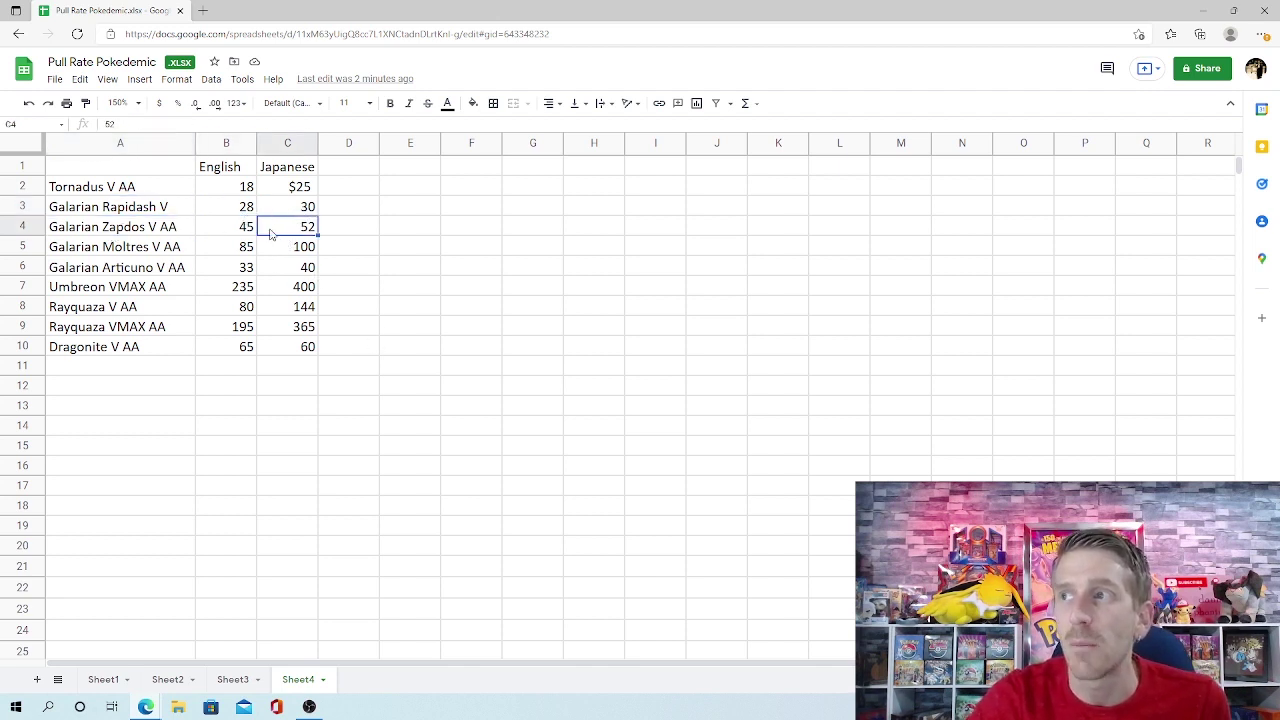
click(226, 230)
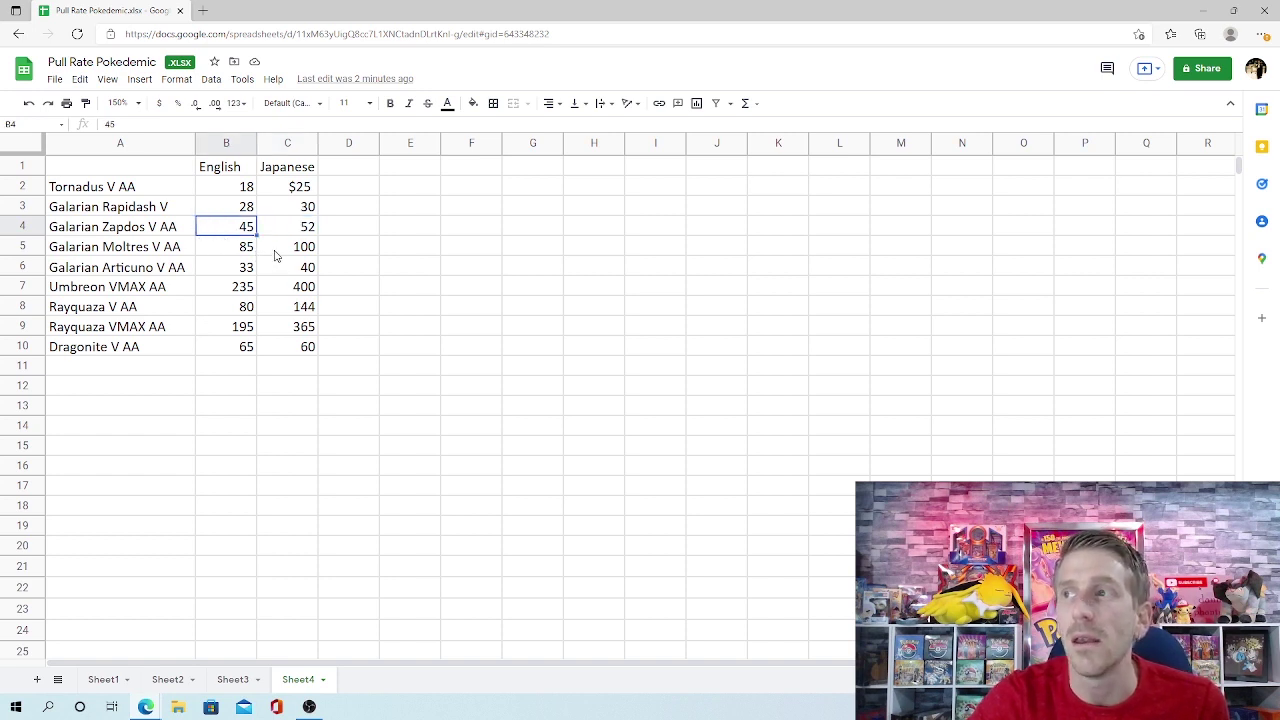
click(174, 252)
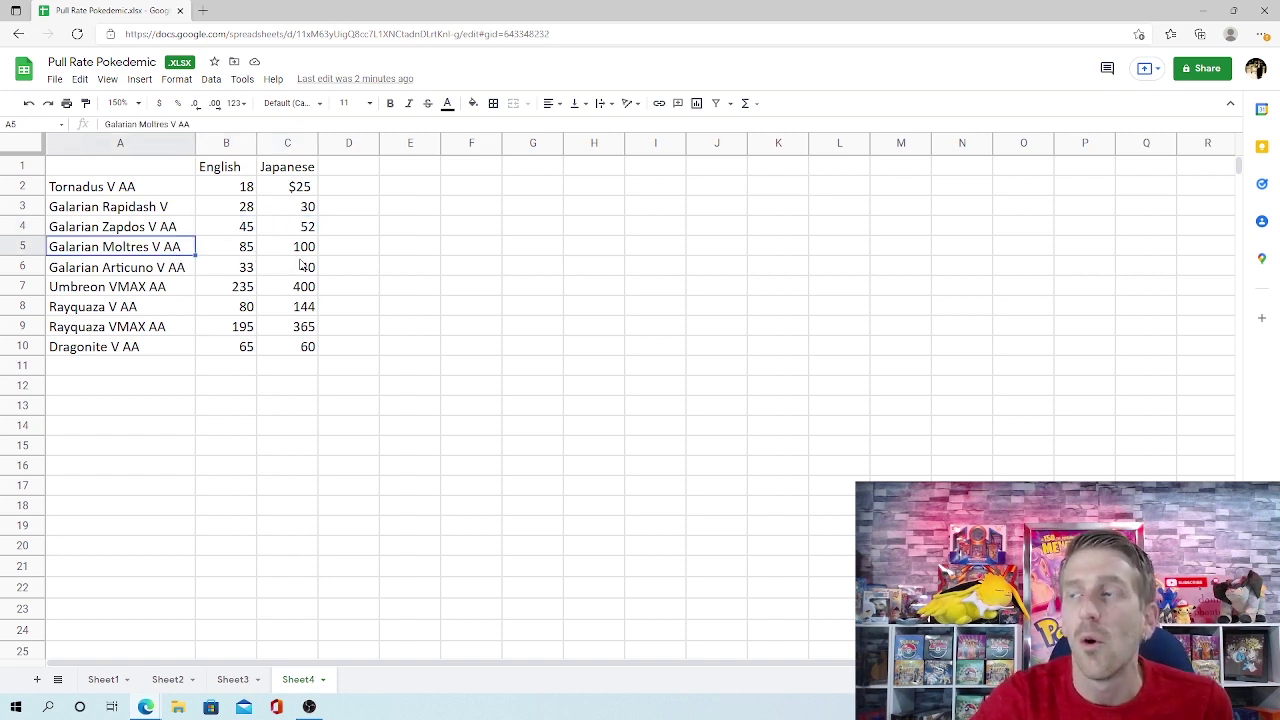
scroll(230, 315, down, 1)
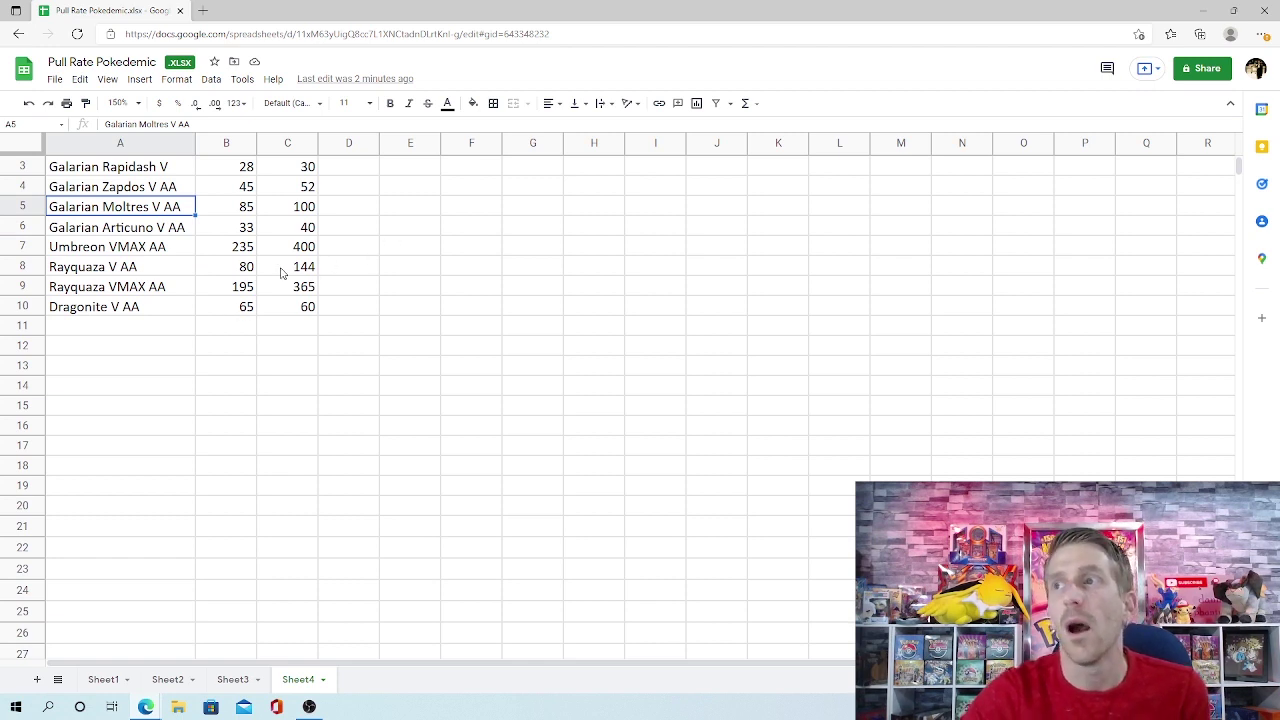
click(304, 250)
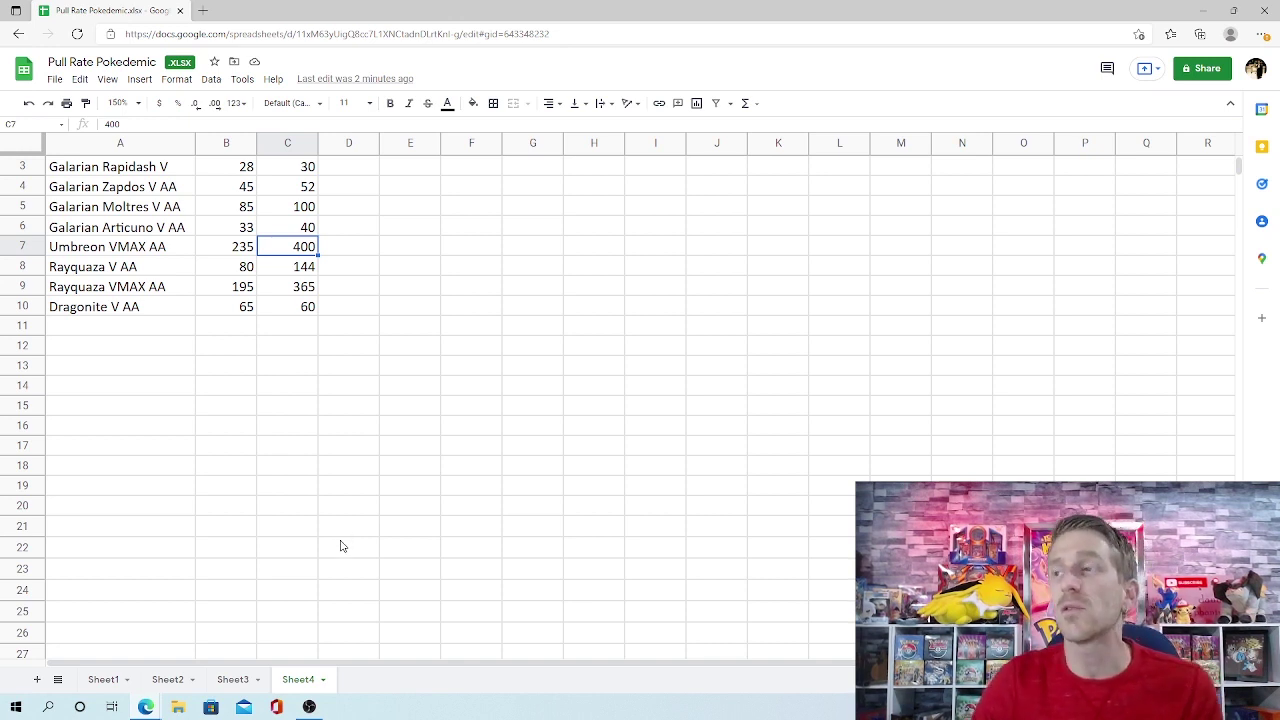
Return to Sheet3 and examine the per-box pull rates and dollar amounts across the XY, Sun & Moon and Sword & Shield sets
click(236, 680)
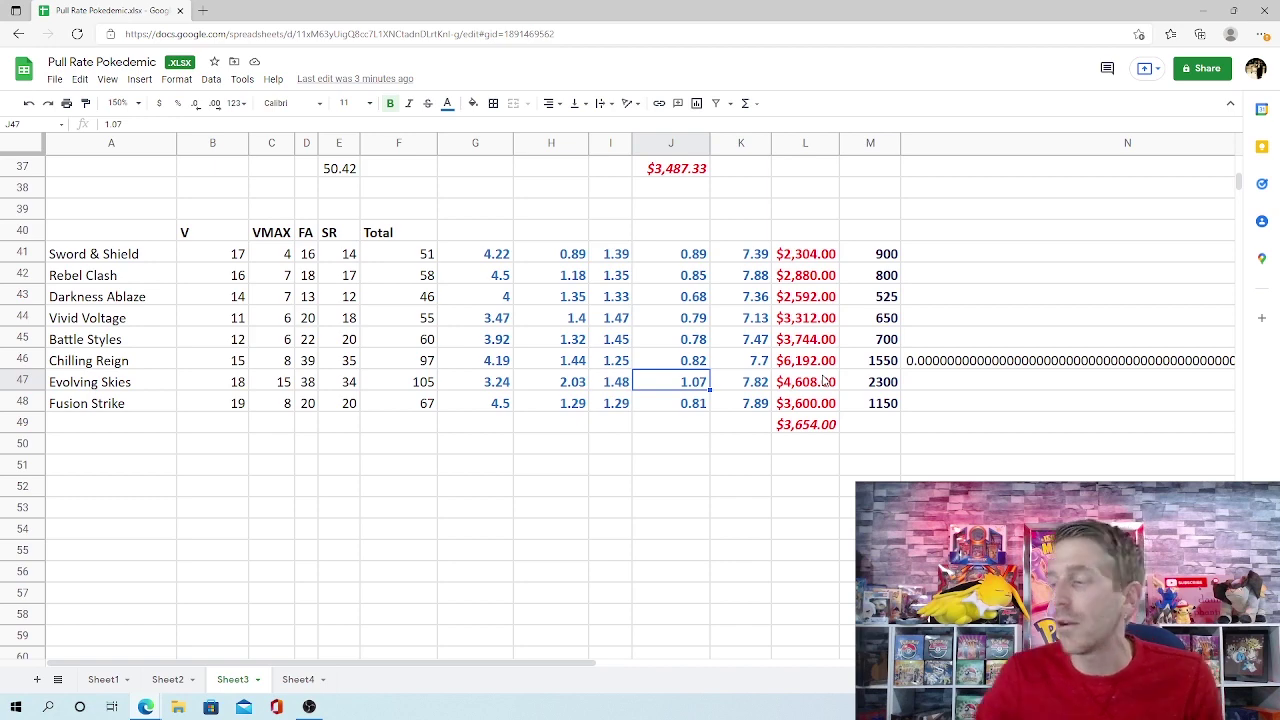
scroll(755, 328, up, 6)
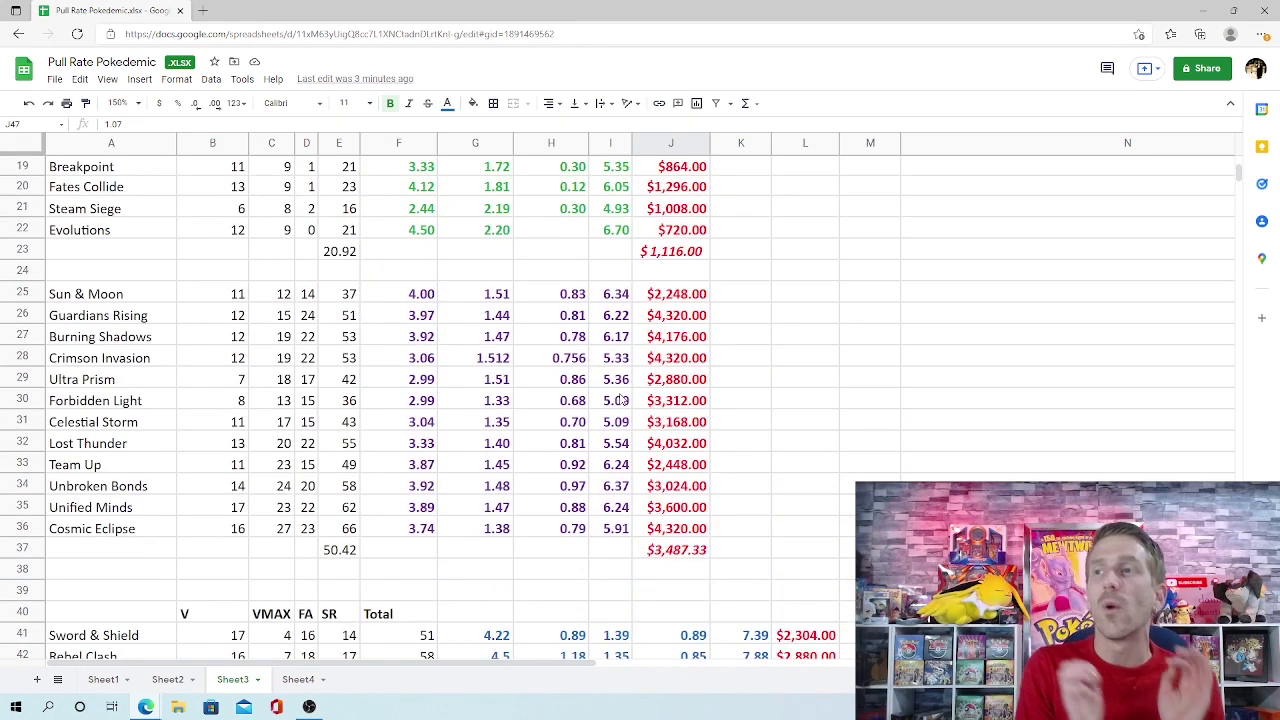
scroll(505, 330, up, 3)
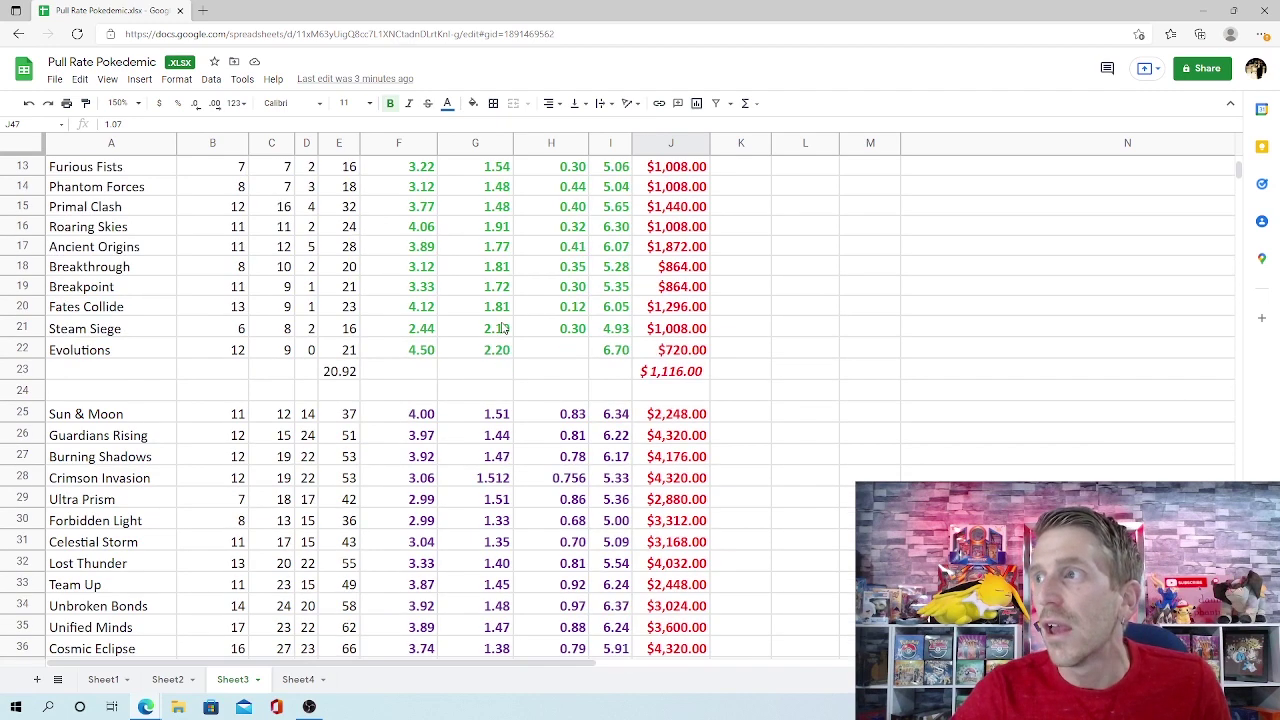
scroll(481, 397, down, 2)
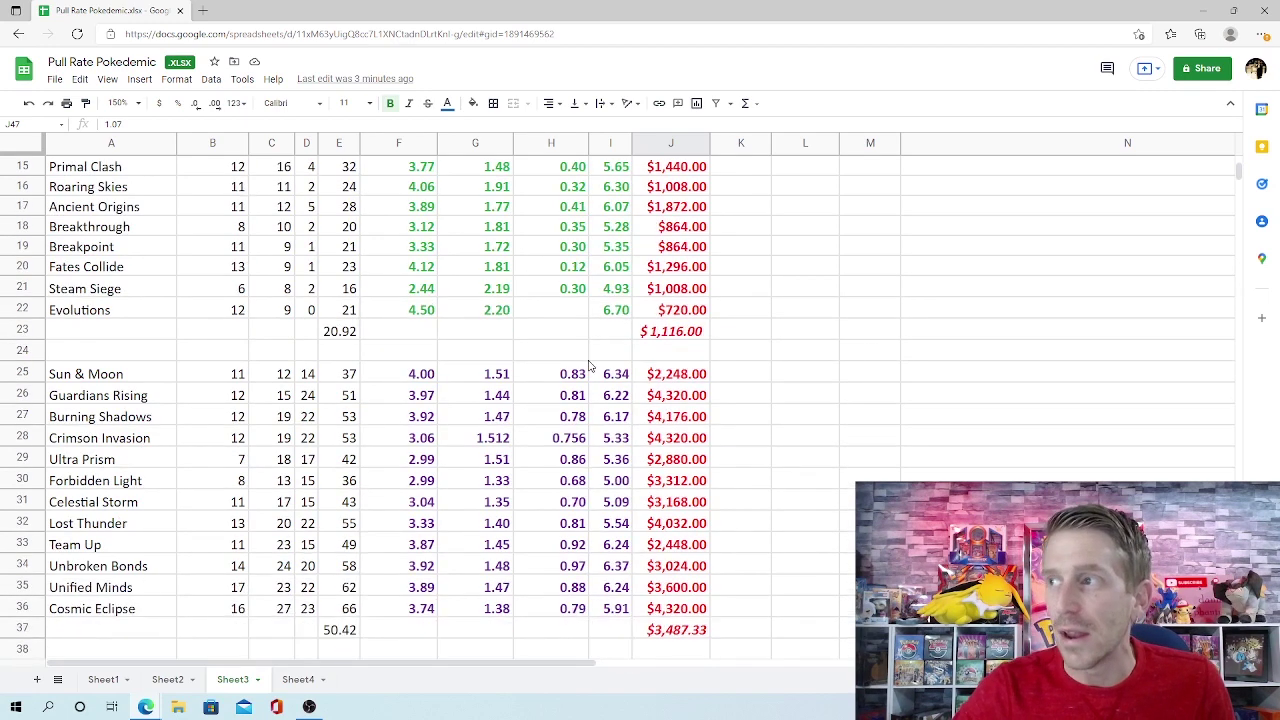
scroll(592, 356, up, 2)
scroll(592, 356, down, 1)
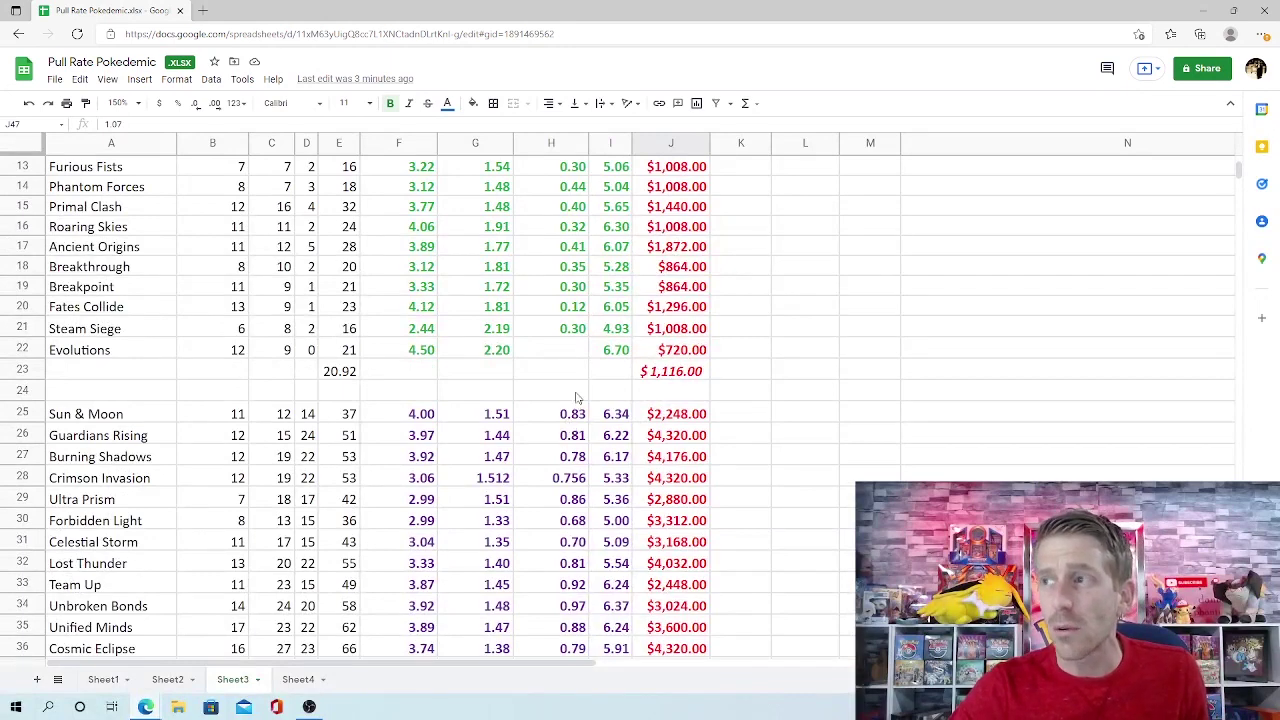
scroll(576, 397, up, 3)
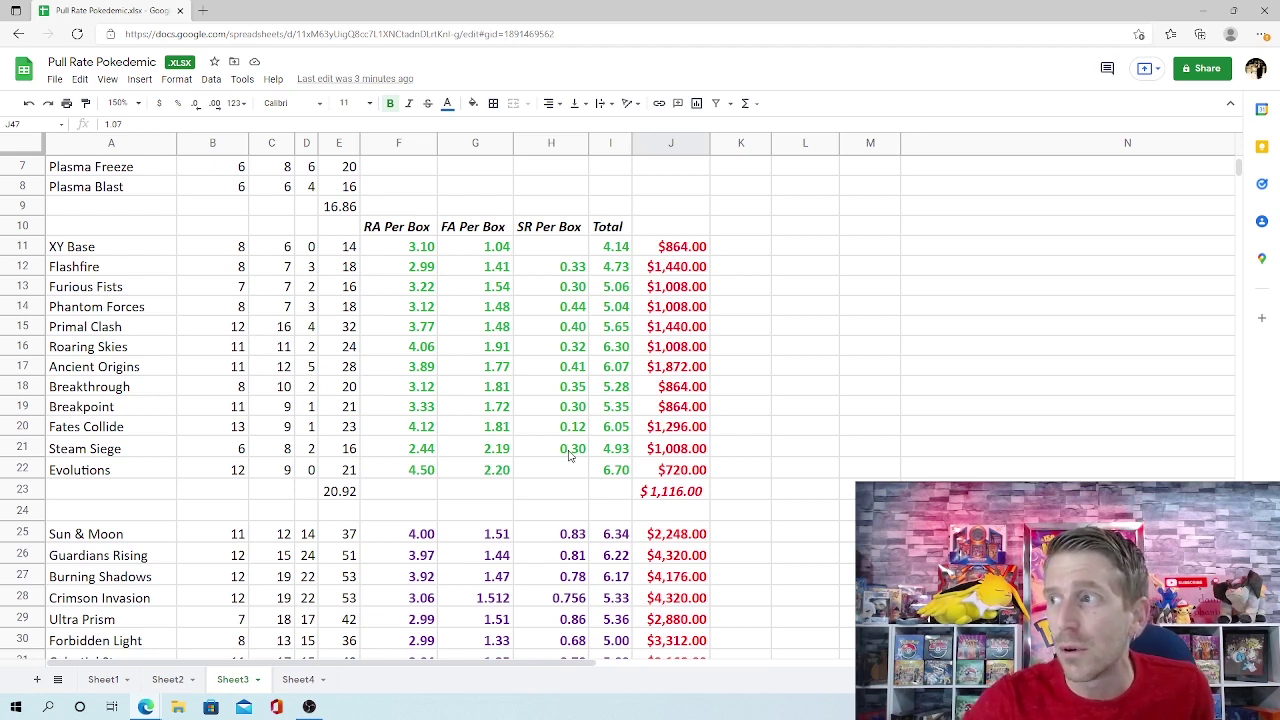
scroll(582, 400, down, 5)
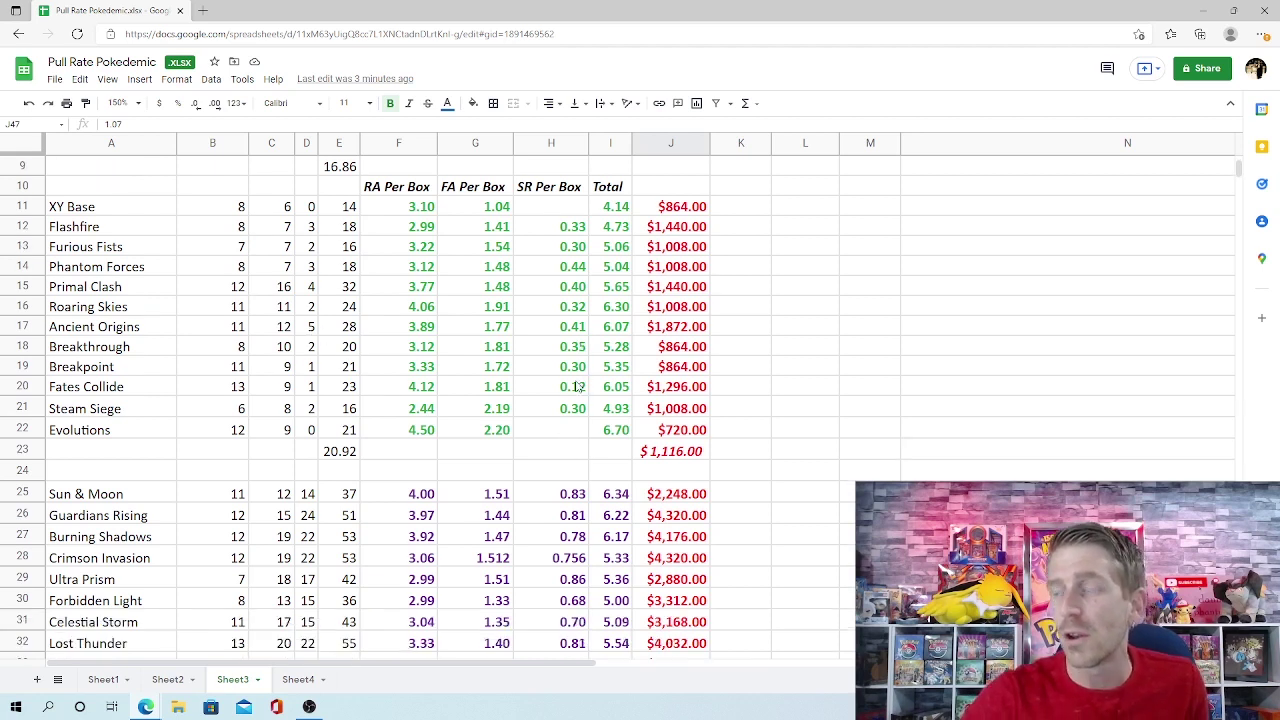
scroll(580, 385, down, 2)
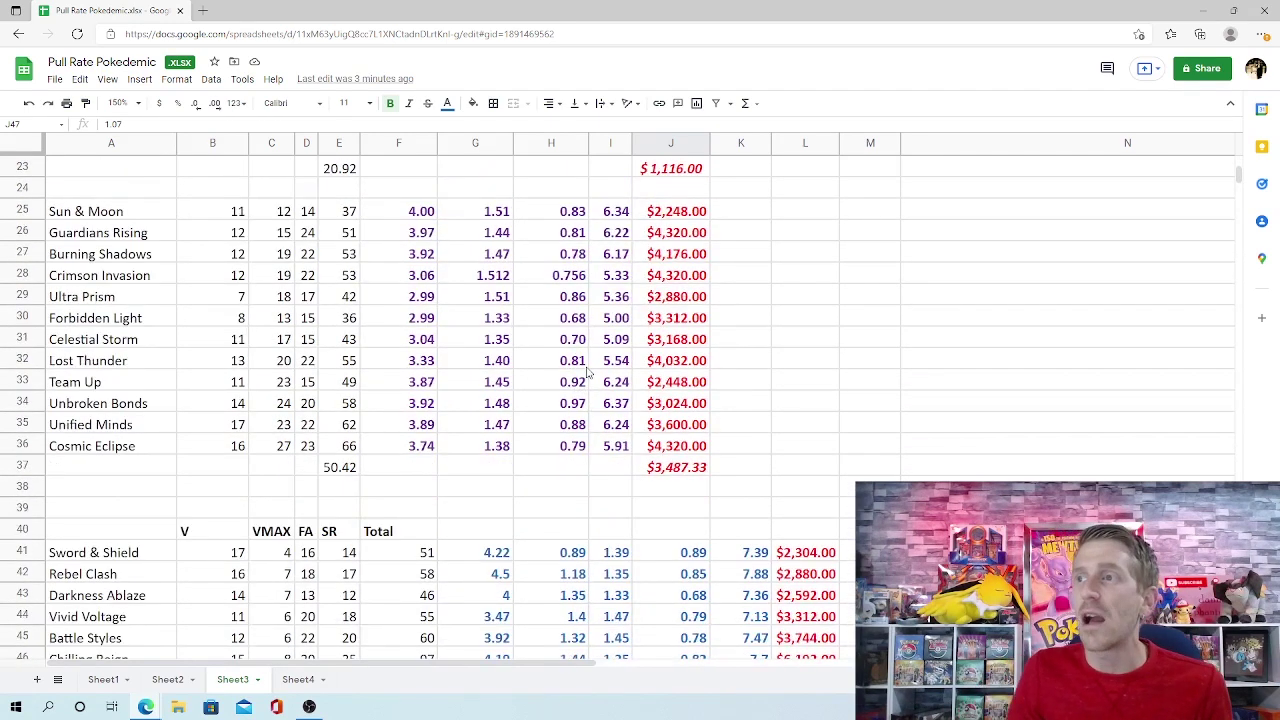
scroll(502, 350, down, 3)
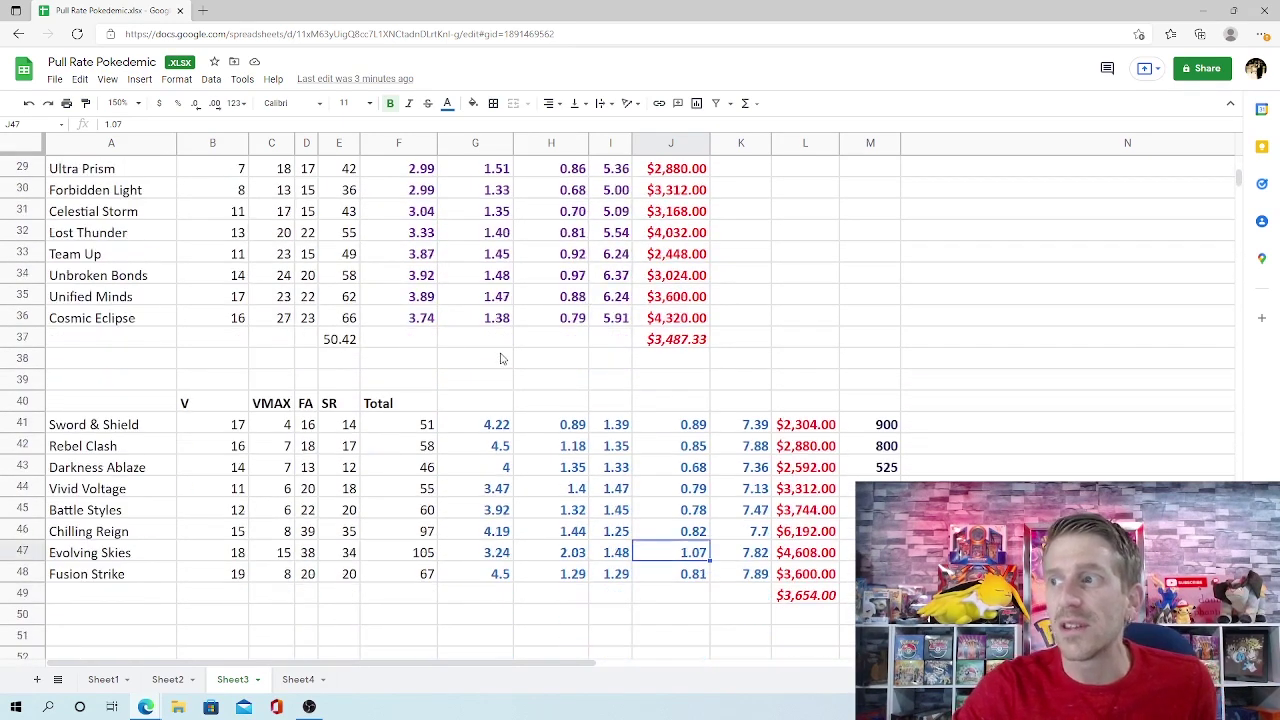